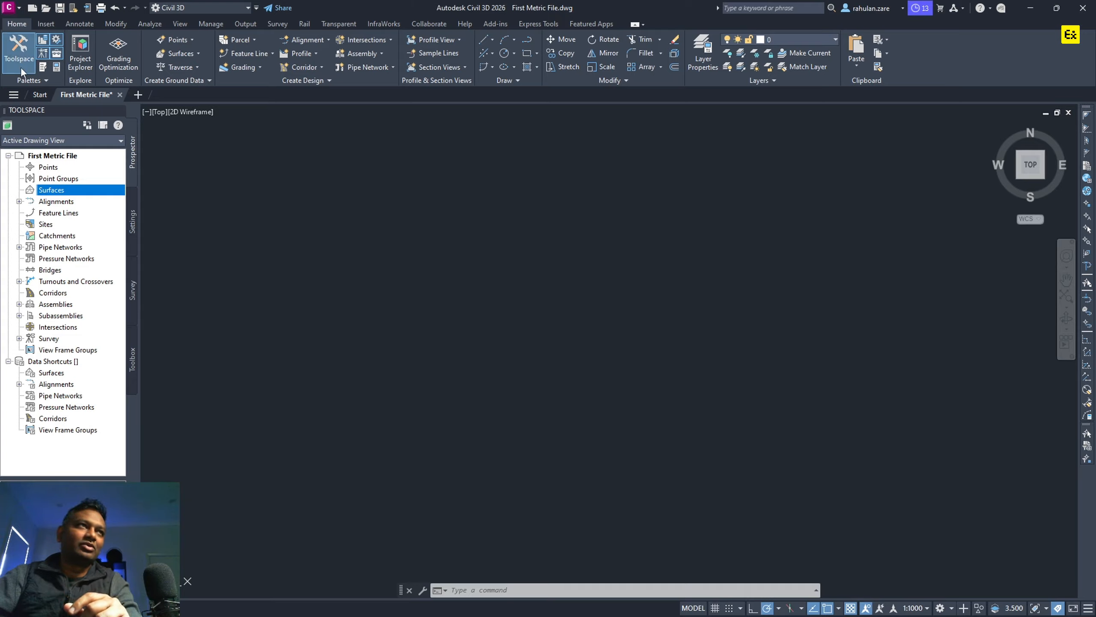
Review the lists of recent and currently open documents, and the actions available for the recent file First Metric File.dwg.
click(17, 11)
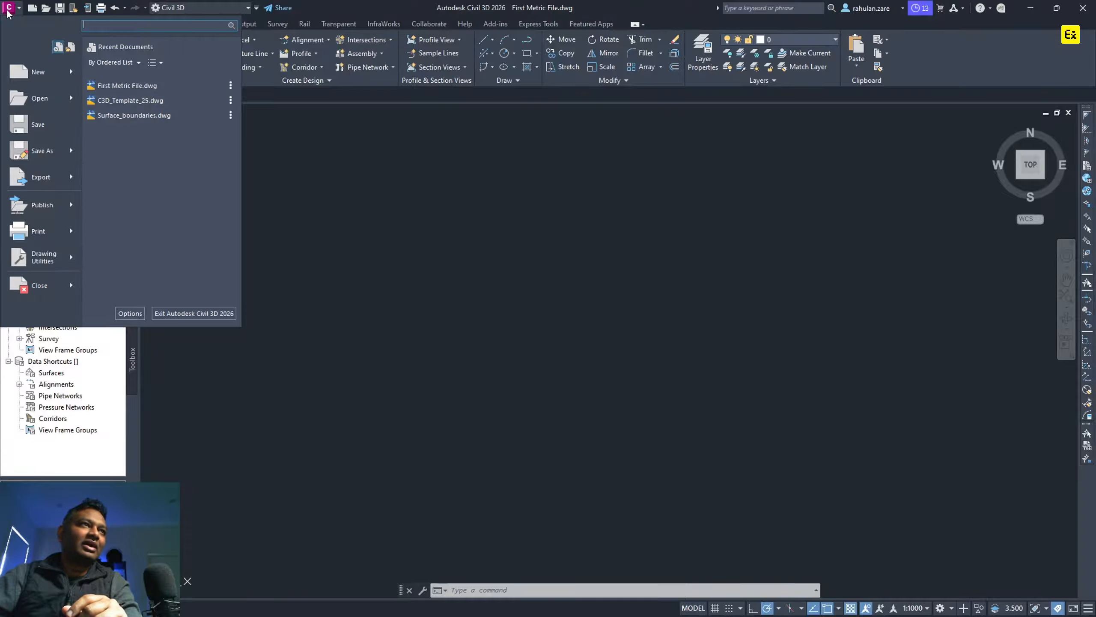
click(70, 47)
click(58, 48)
click(71, 49)
click(58, 48)
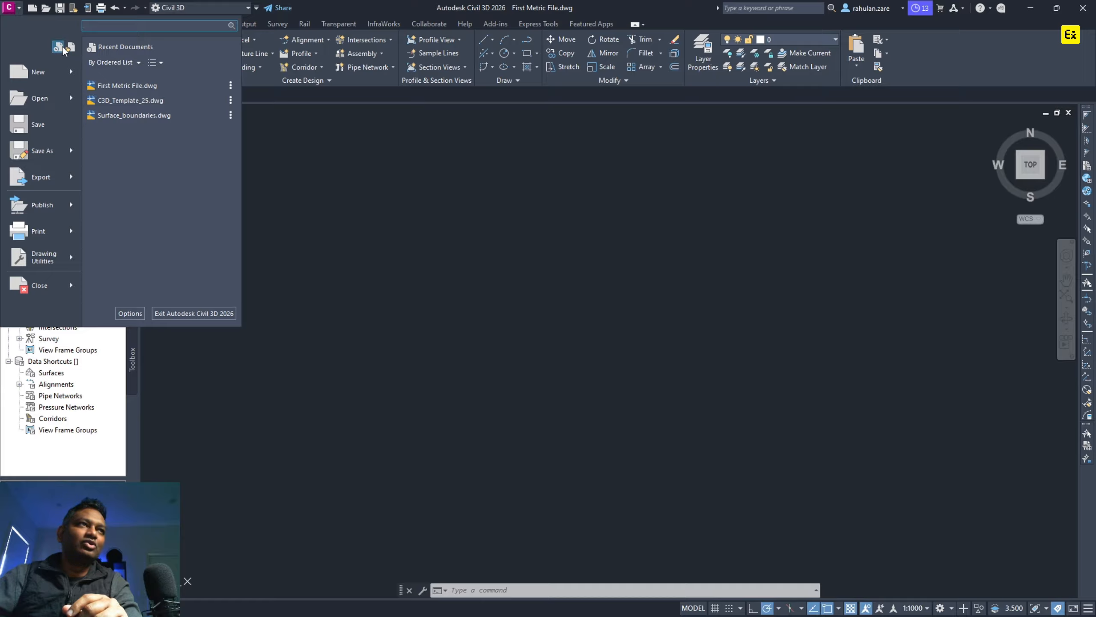
click(70, 47)
click(57, 49)
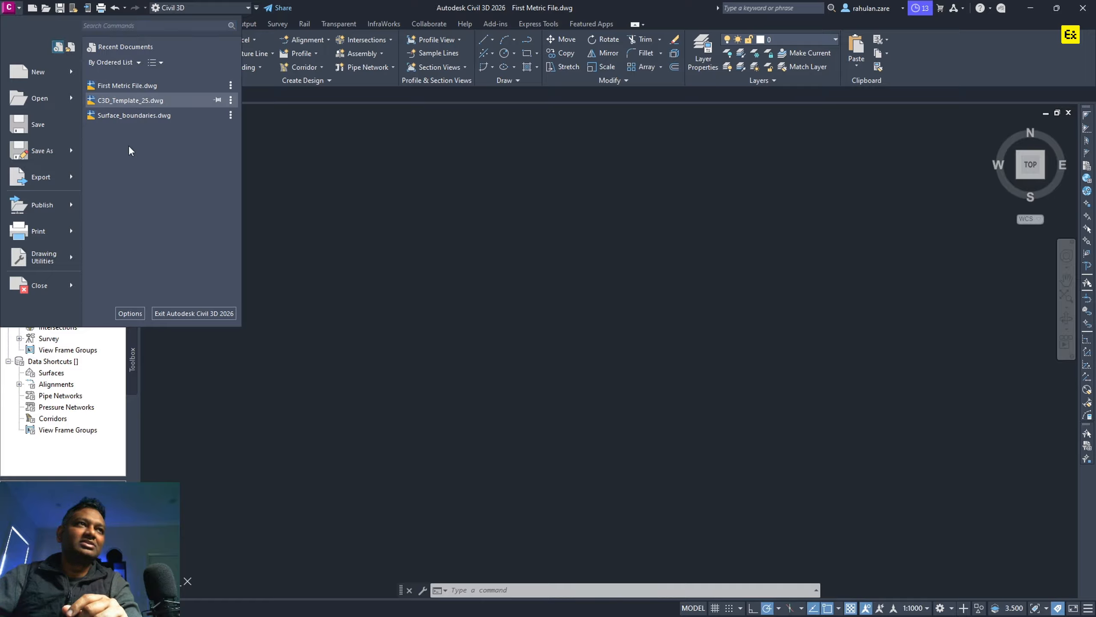
click(71, 48)
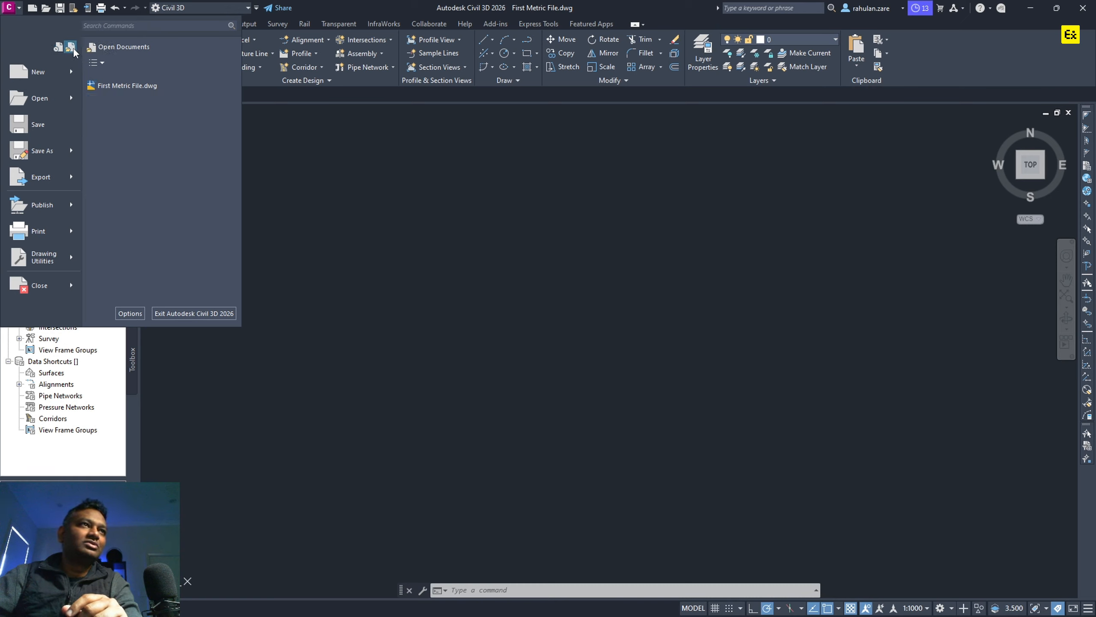
click(59, 48)
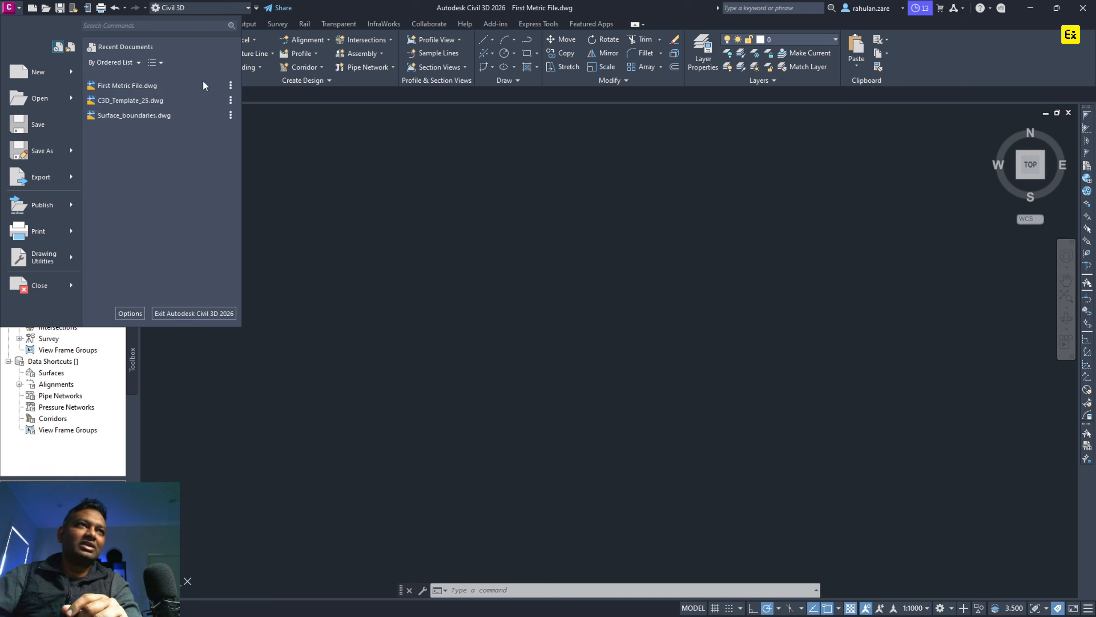
click(231, 86)
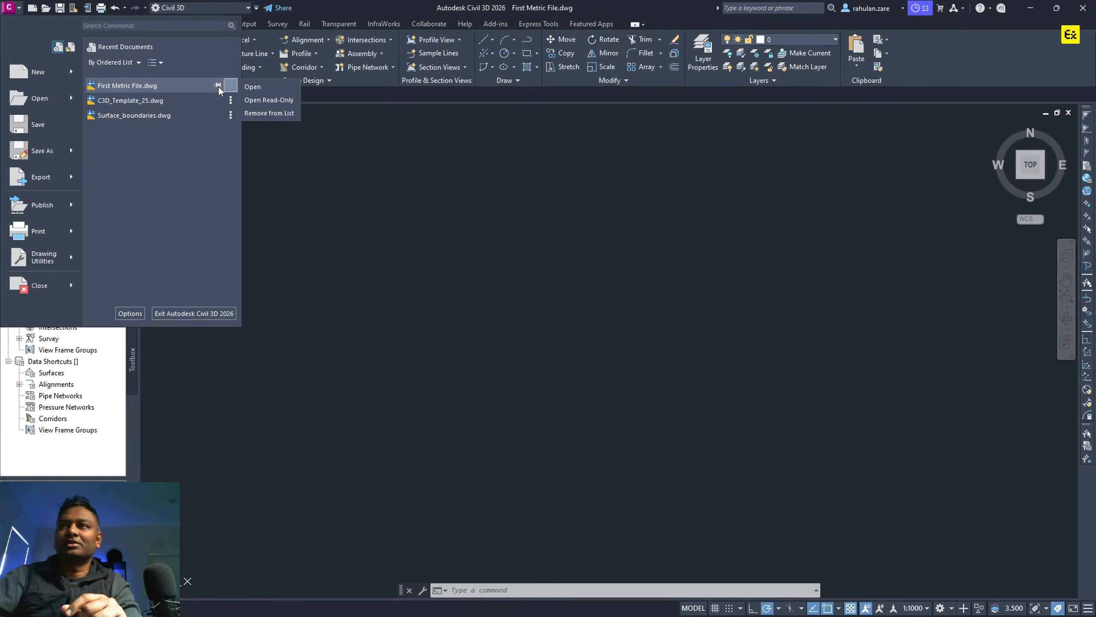
click(189, 206)
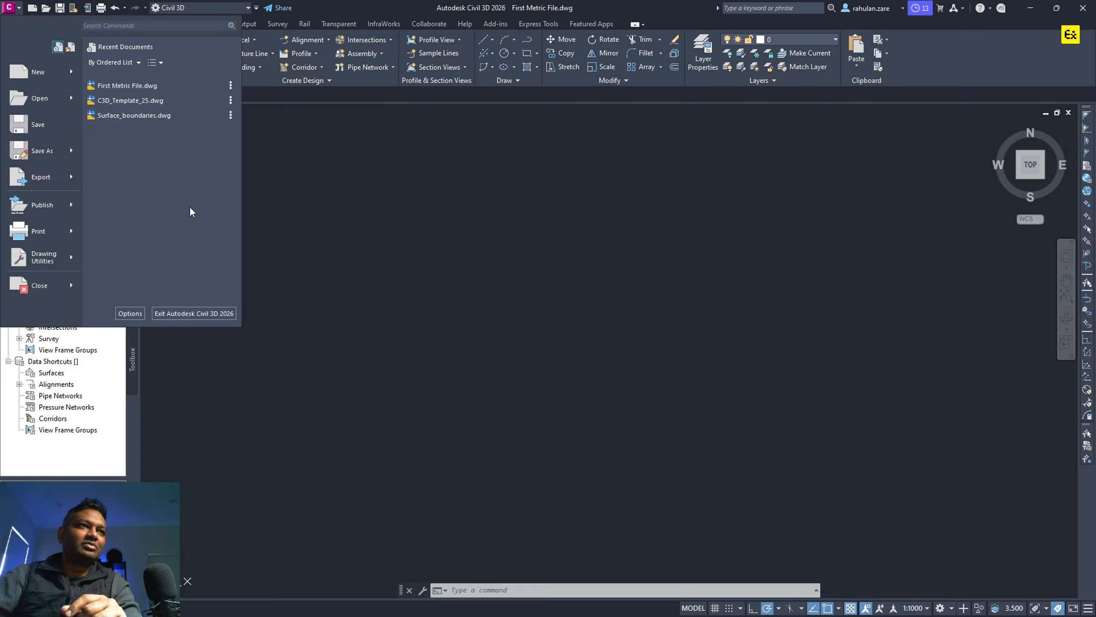
click(130, 313)
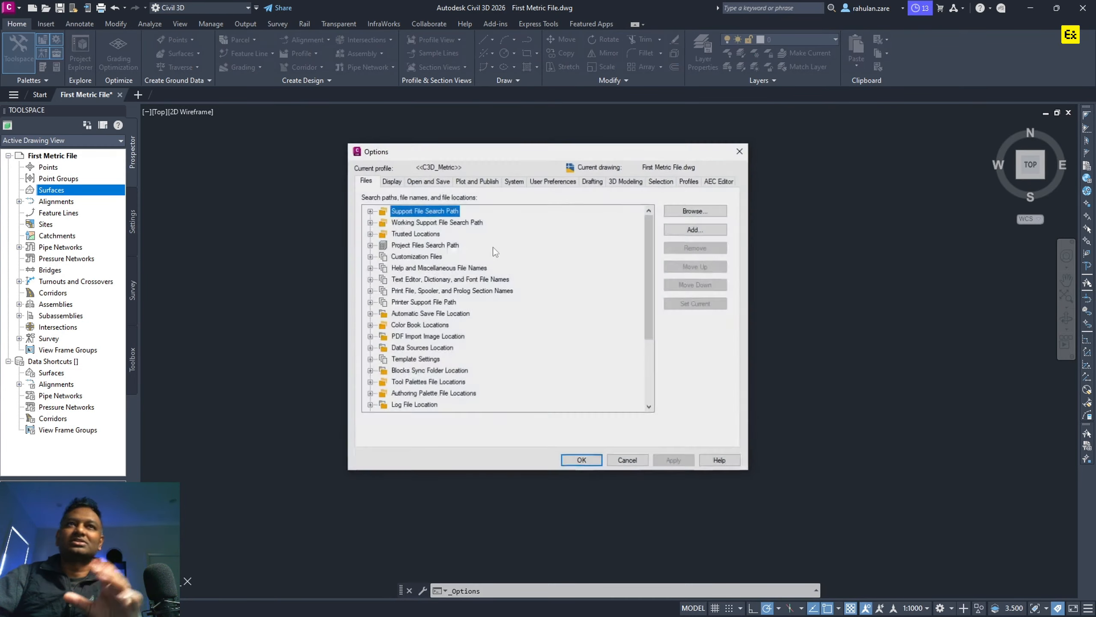
drag(529, 153, 463, 139)
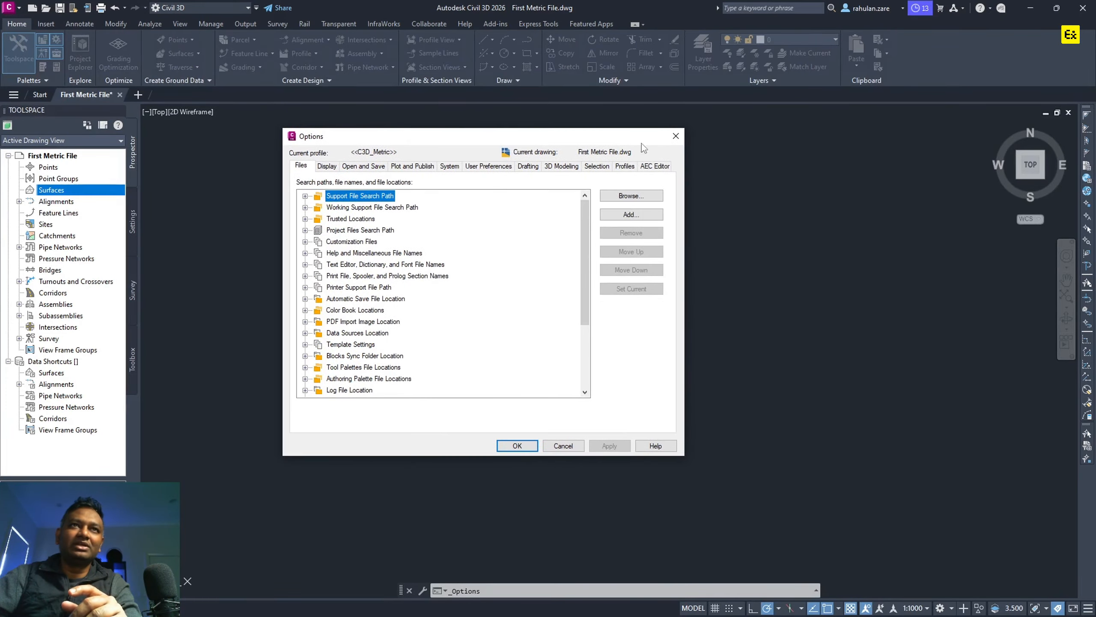
click(675, 137)
right_click(376, 284)
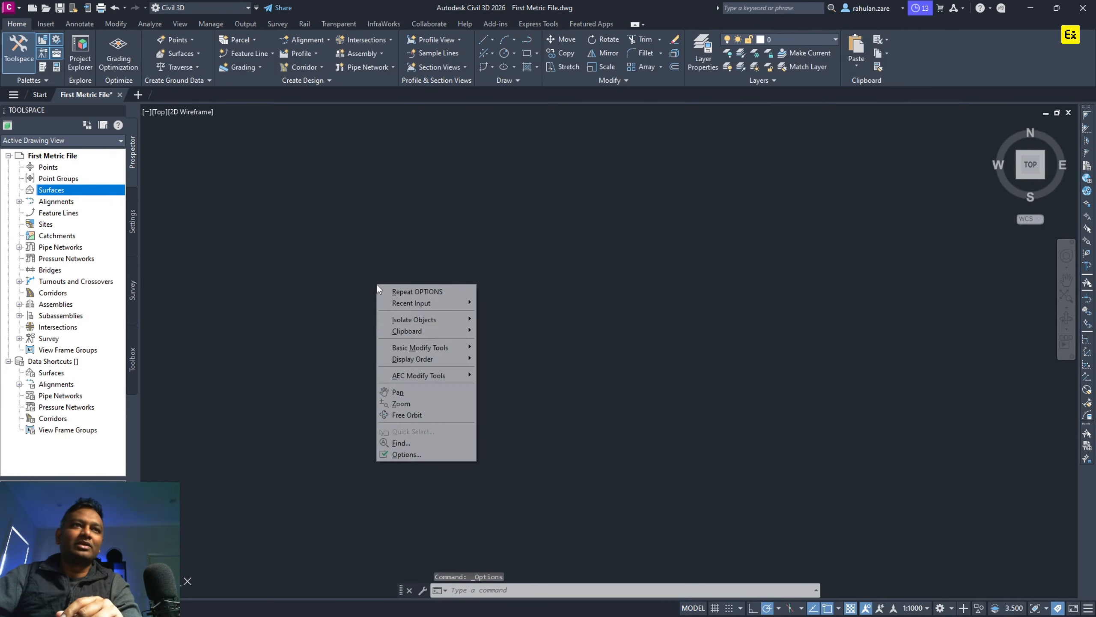
click(425, 455)
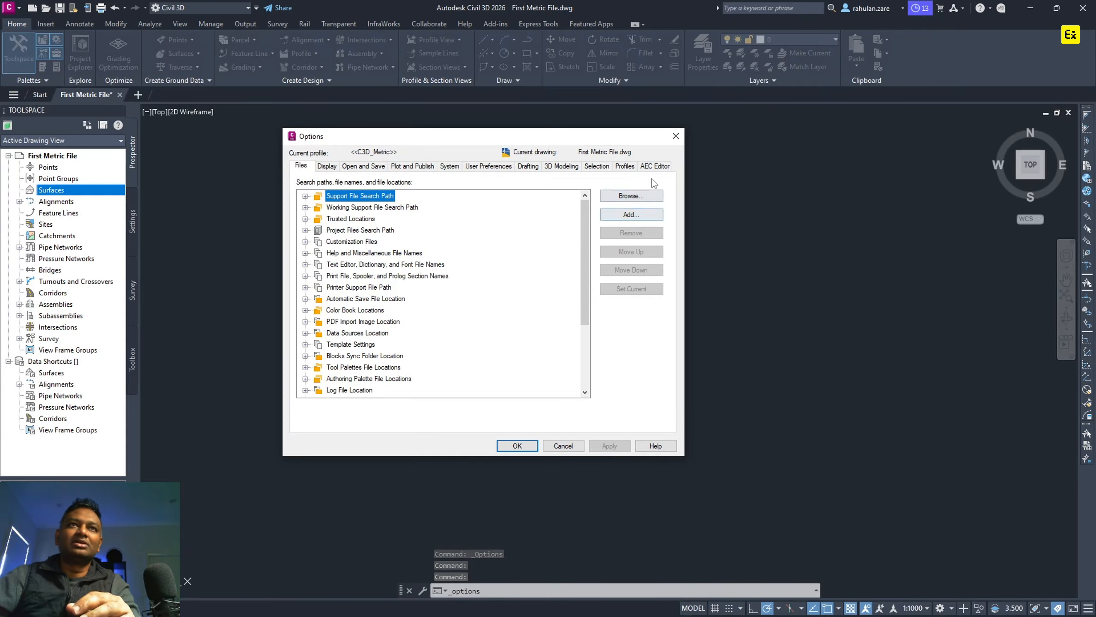
click(675, 137)
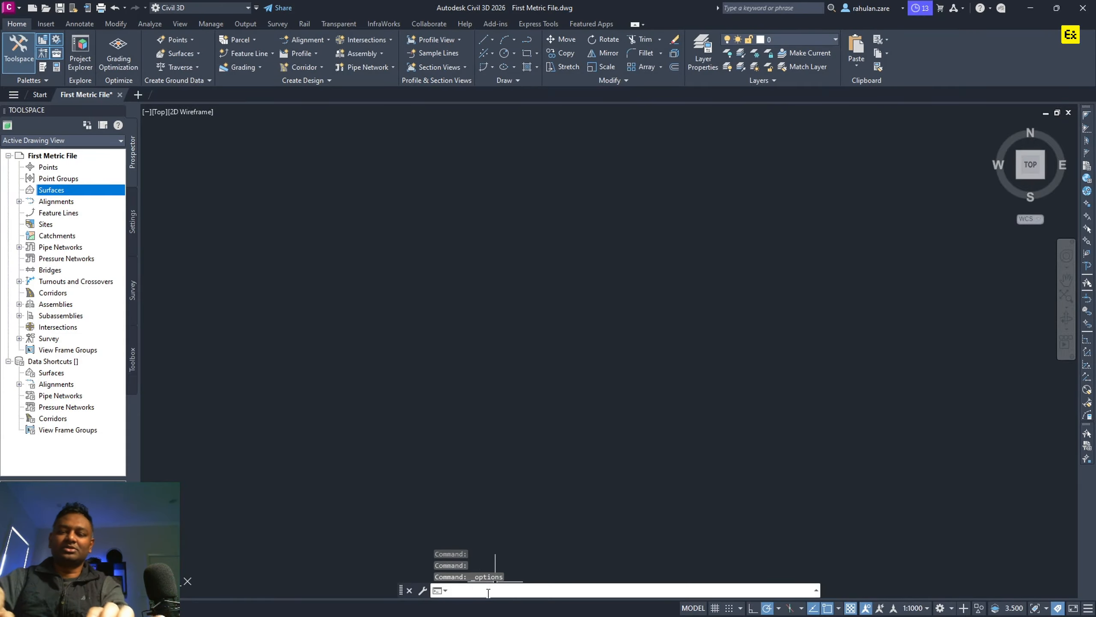
Open the program settings with the OPTIONS command and reposition the dialog over the drawing area.
text(options)
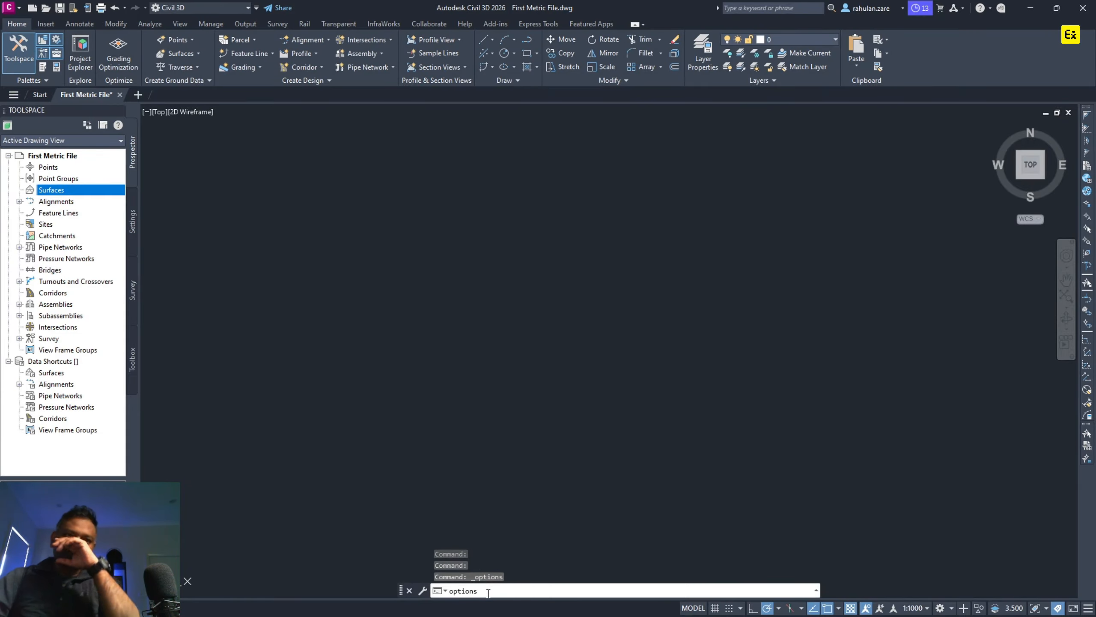
key(Return)
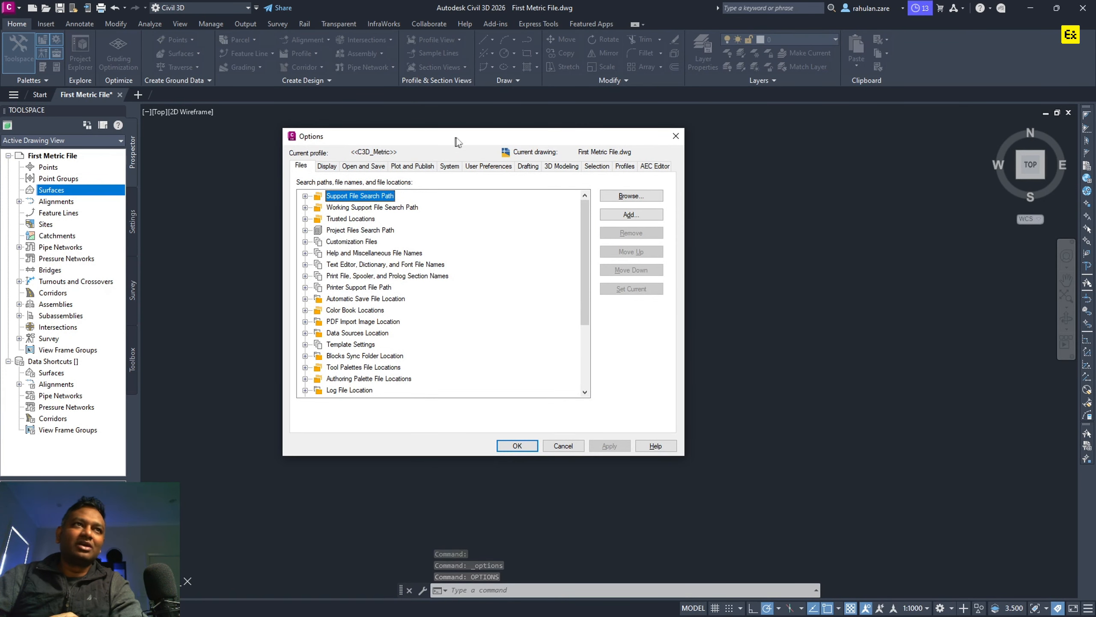
drag(457, 138, 560, 155)
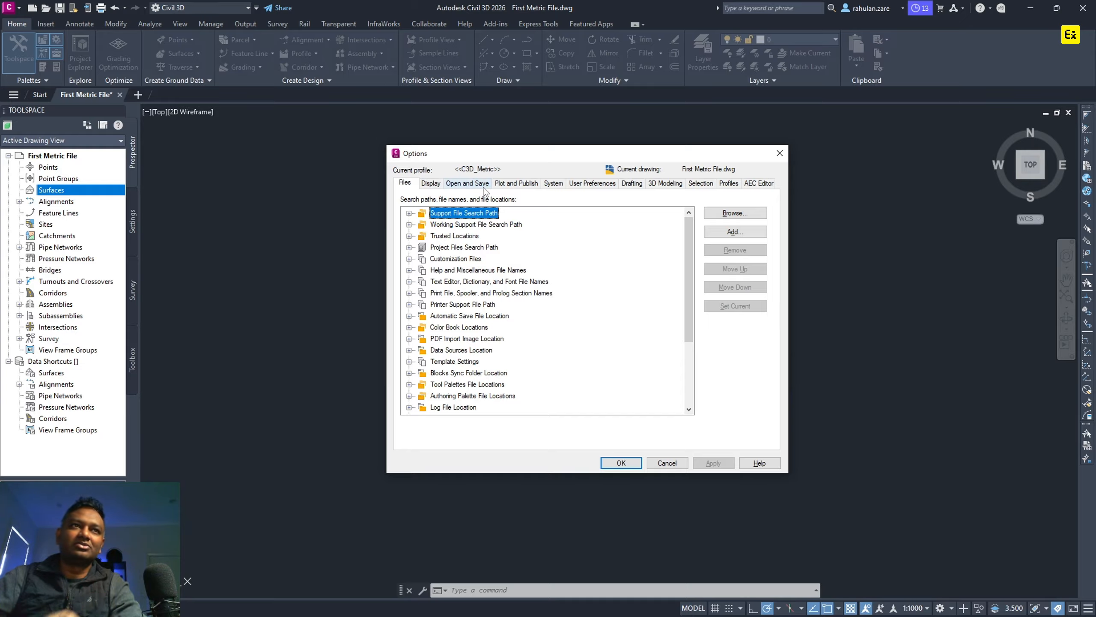
Examine the folders under Support File Search Path and Working Support File Search Path in the file settings.
click(408, 213)
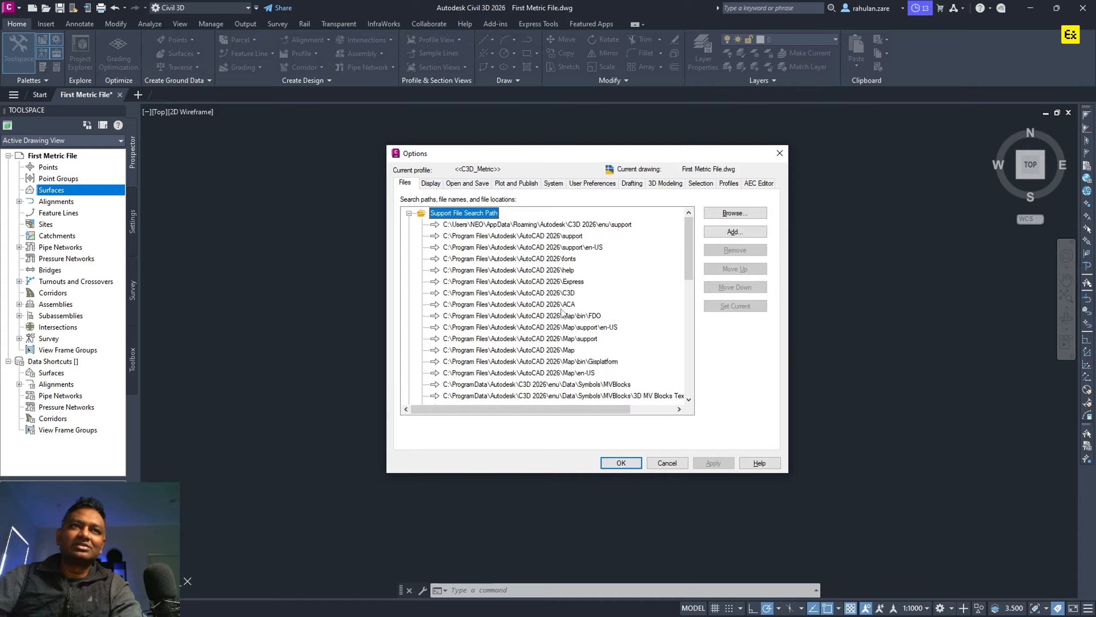
scroll(563, 395, down, 2)
scroll(563, 395, down, 2)
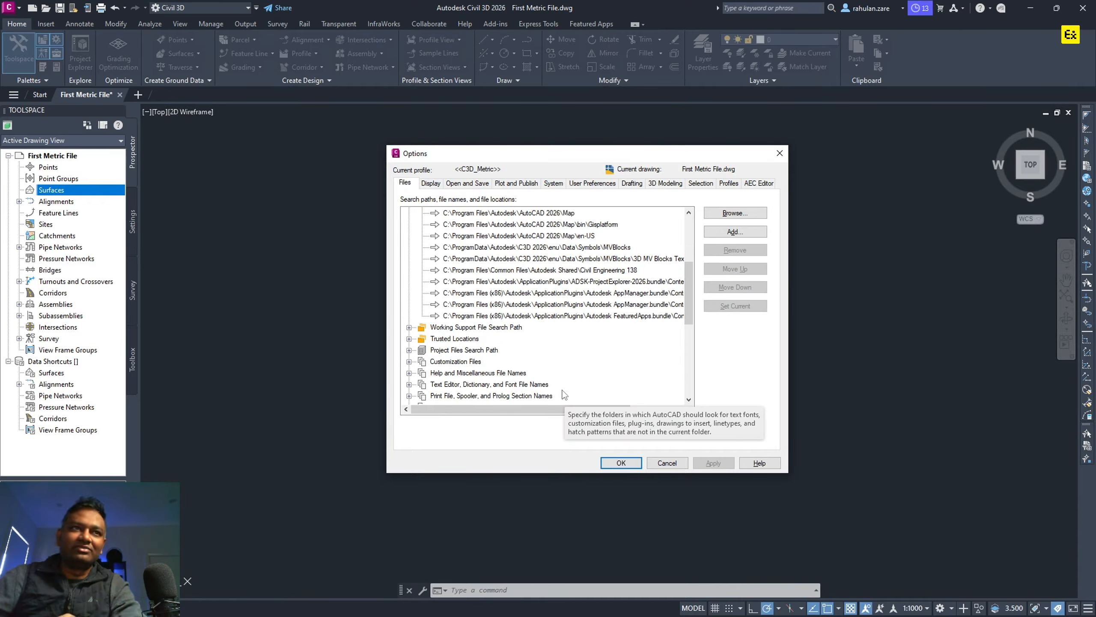
click(408, 327)
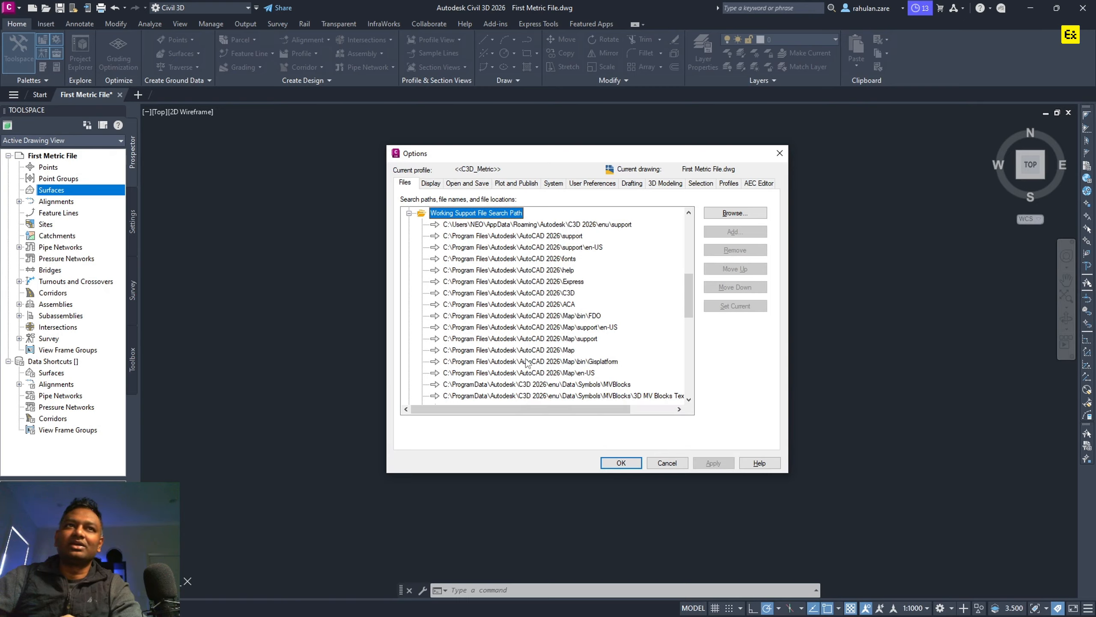
scroll(525, 380, down, 3)
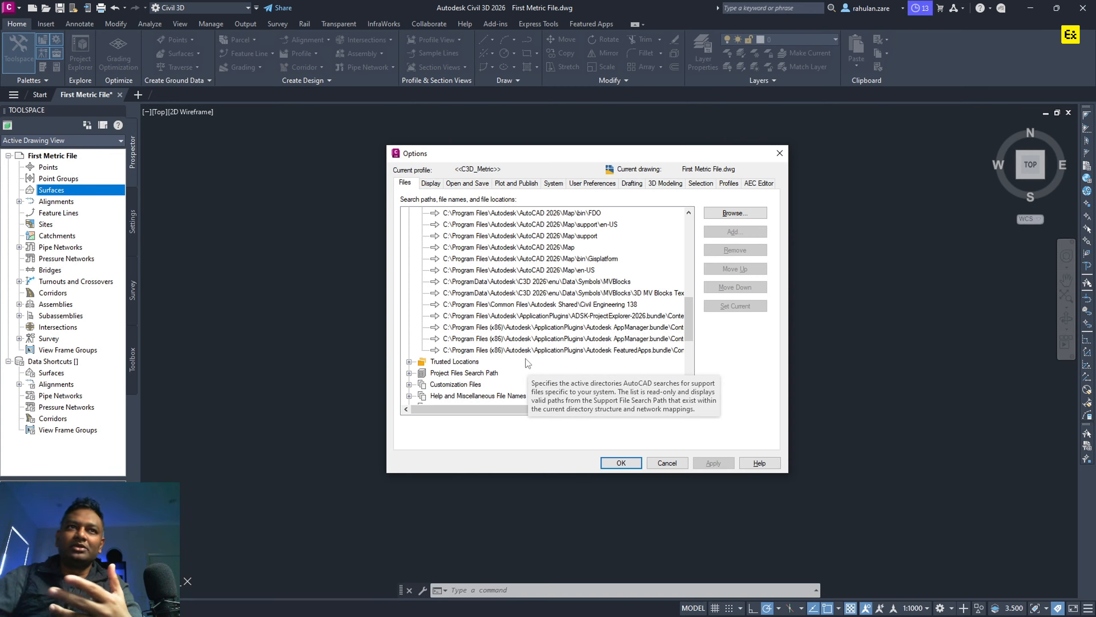
scroll(553, 350, up, 4)
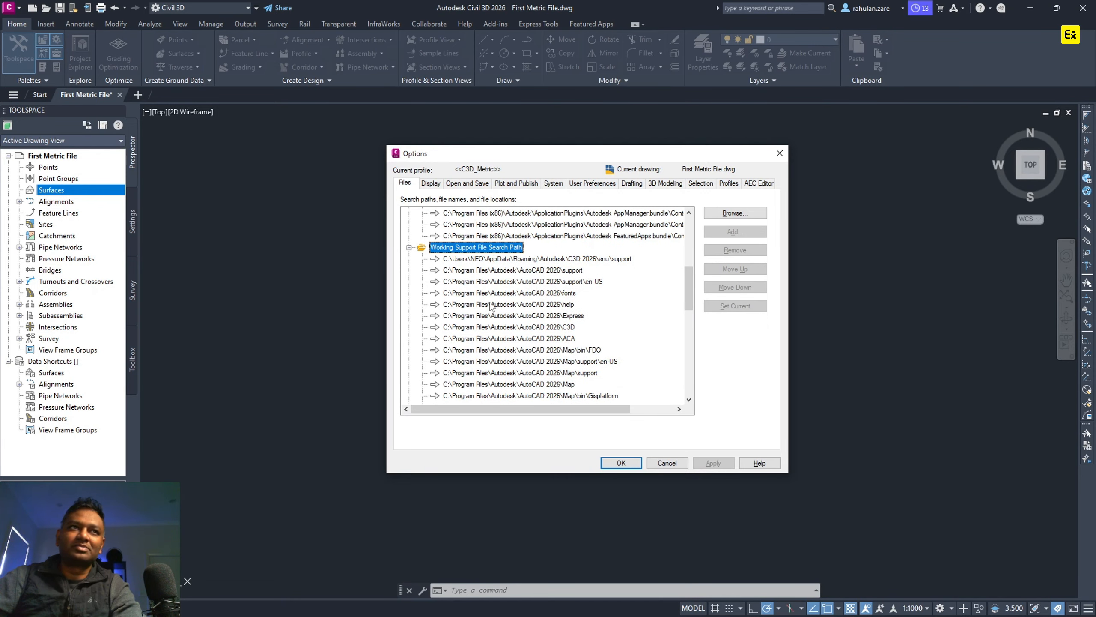
scroll(491, 306, down, 3)
Expand Trusted Locations and Project Files Search Path to inspect their entries.
click(409, 293)
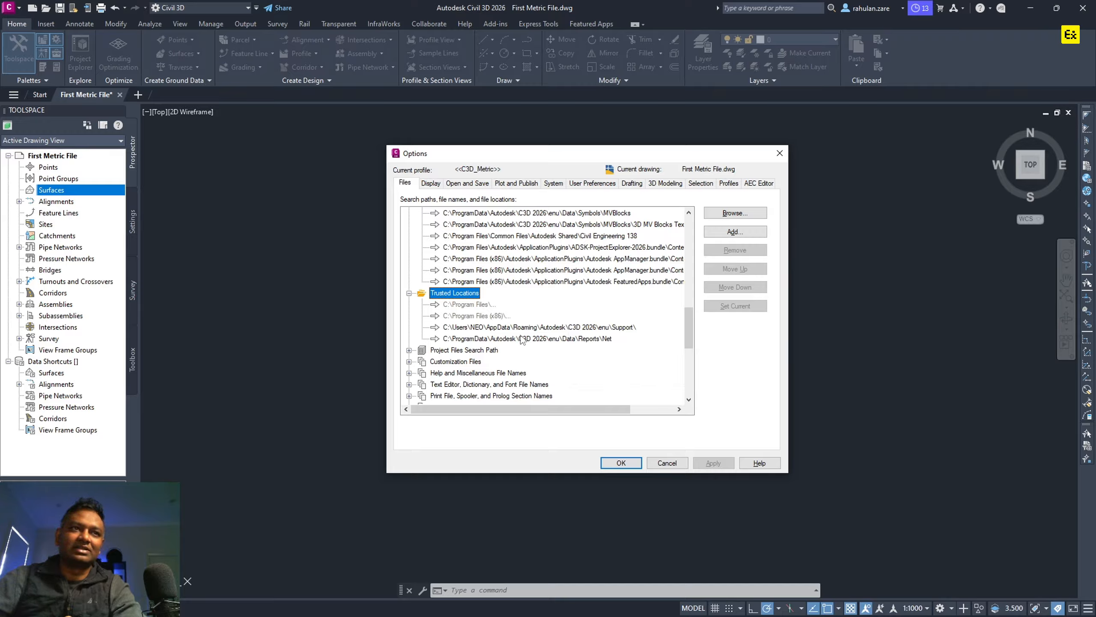
click(484, 350)
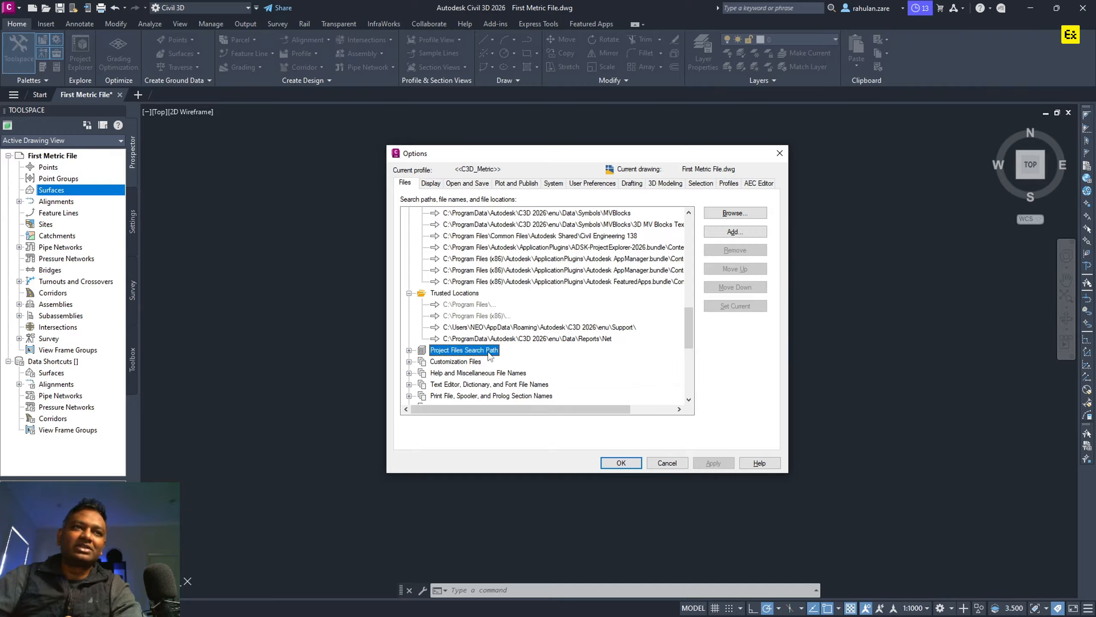
click(409, 350)
Expand Customization Files and inspect the Main Customization File and Enterprise Customization File entries.
scroll(602, 338, down, 3)
click(450, 270)
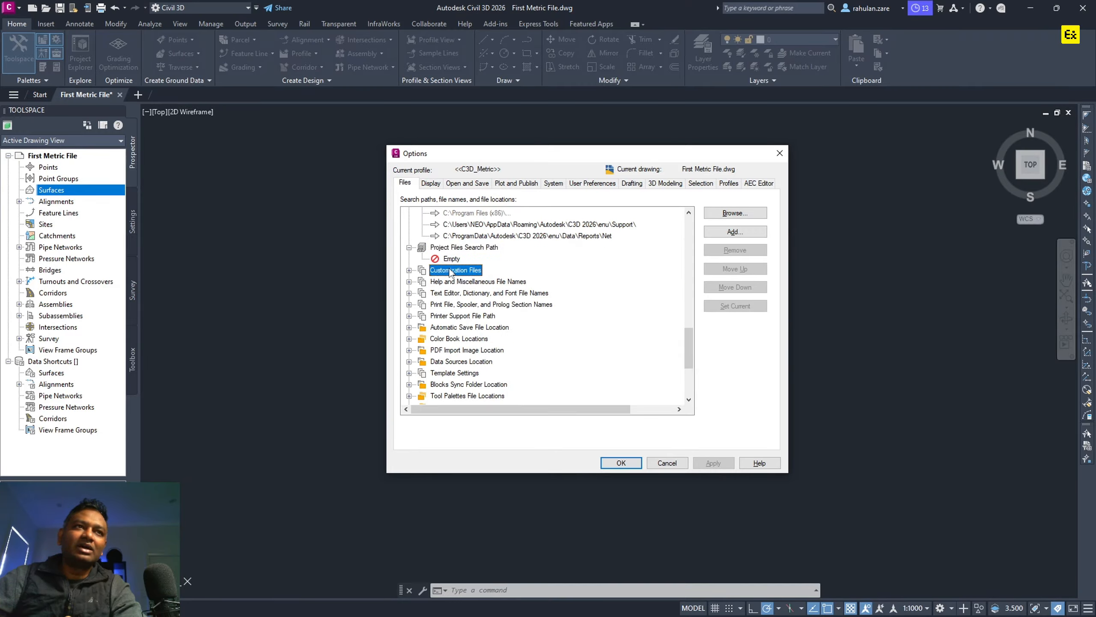
click(409, 270)
click(475, 282)
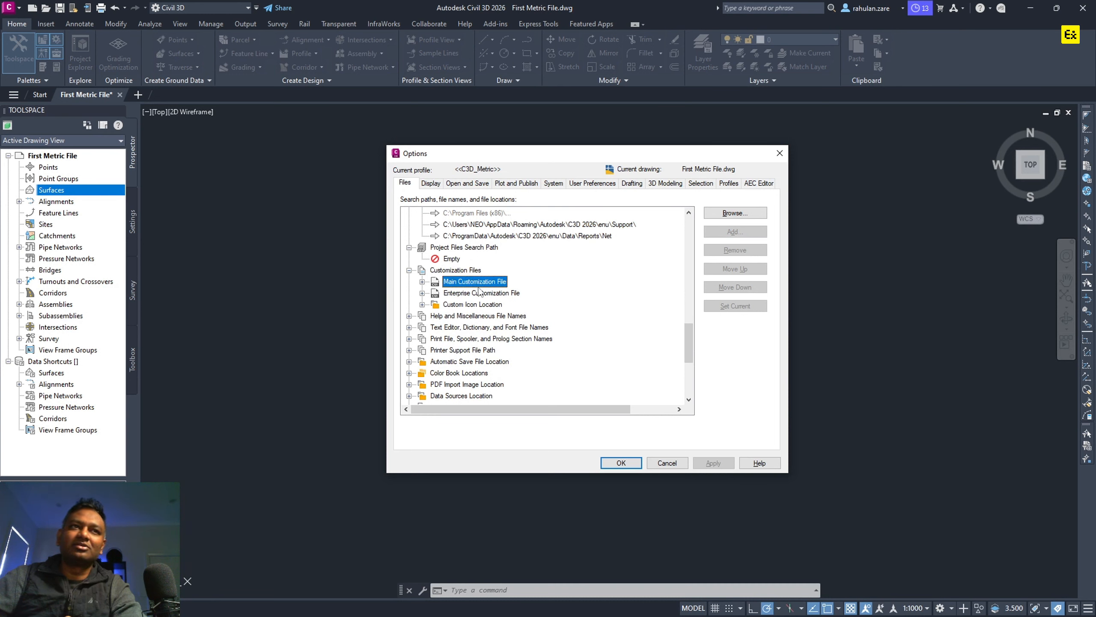
click(487, 294)
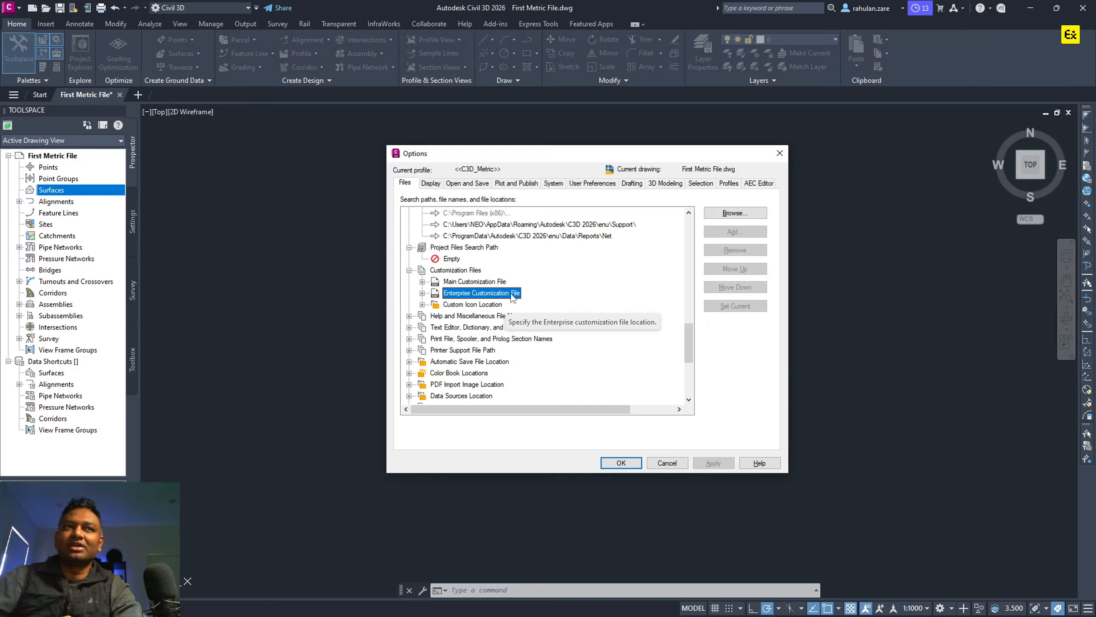
click(422, 294)
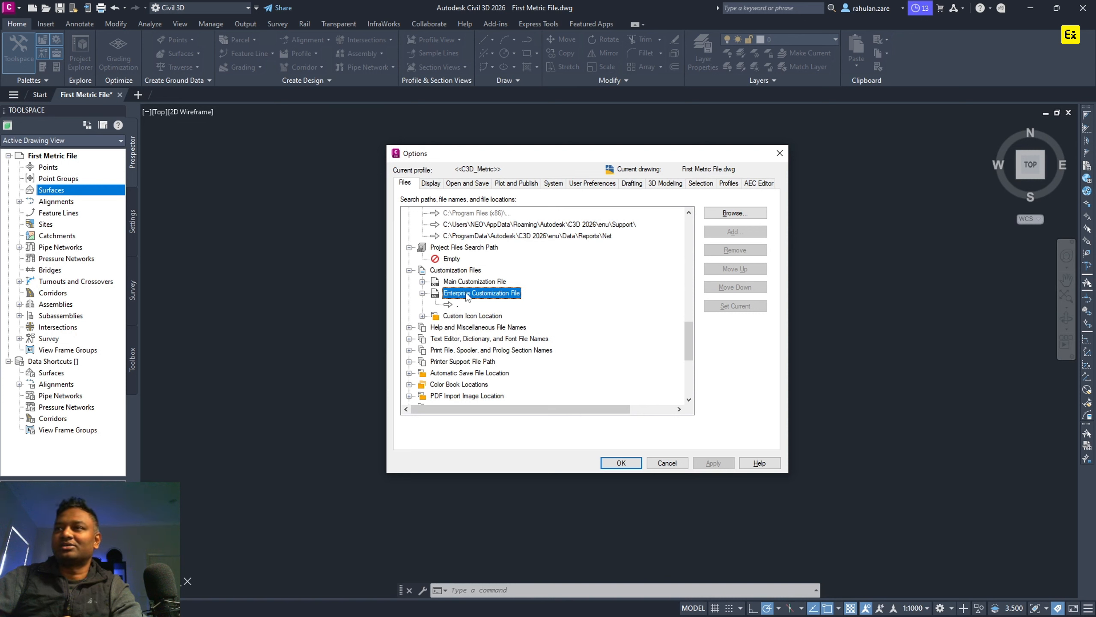
click(422, 293)
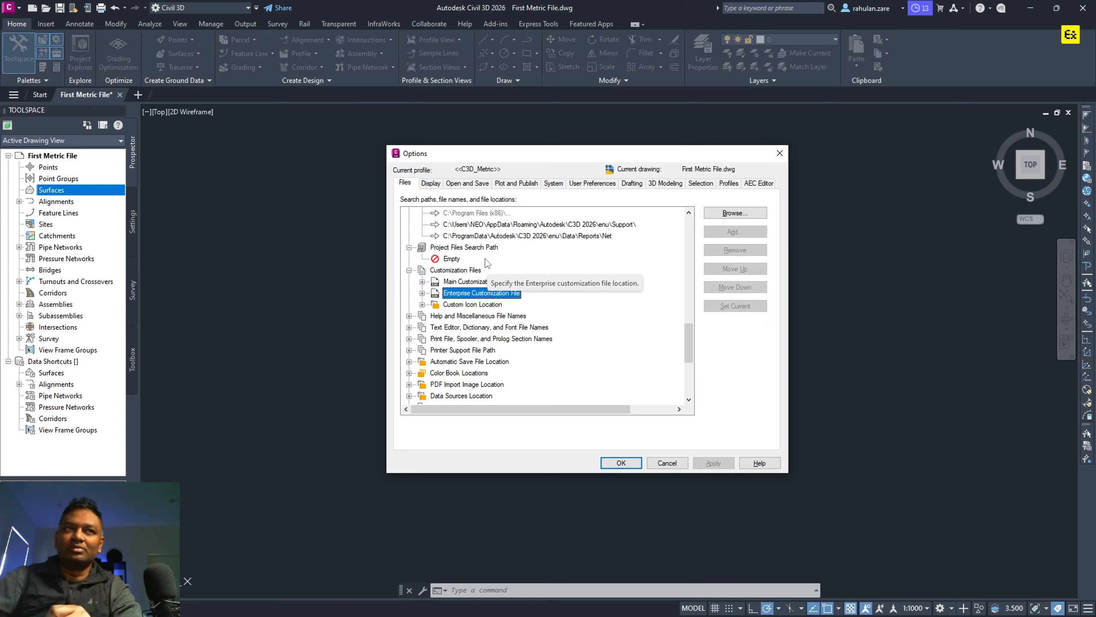
Inspect the text editor, dictionary and font file entries, Printer Support File Path, and the Automatic Save File Location folder.
double_click(470, 327)
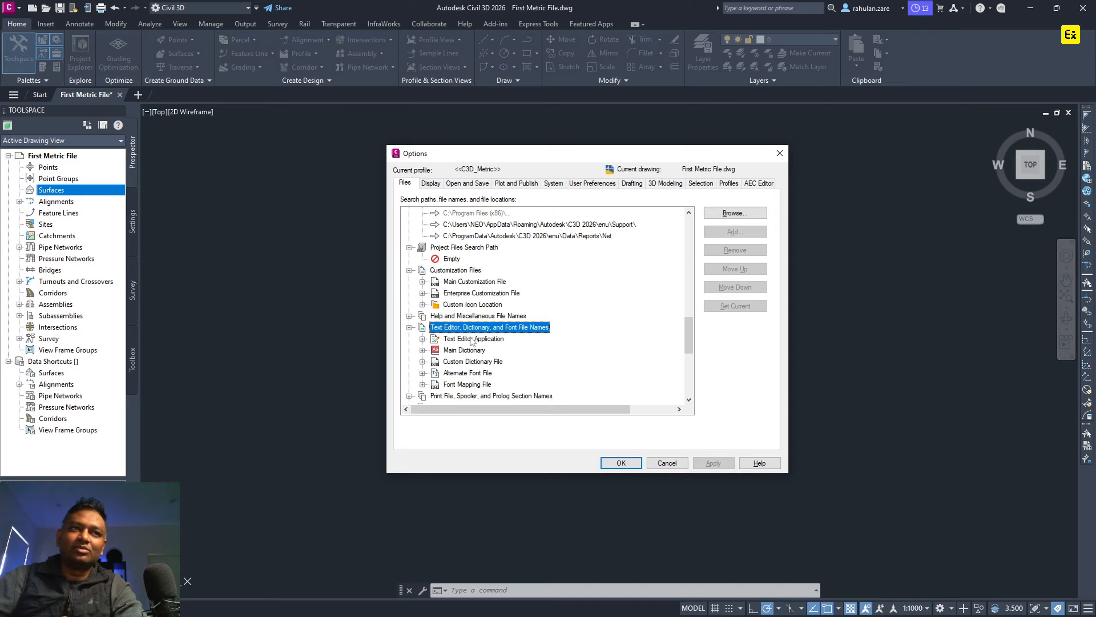
click(408, 327)
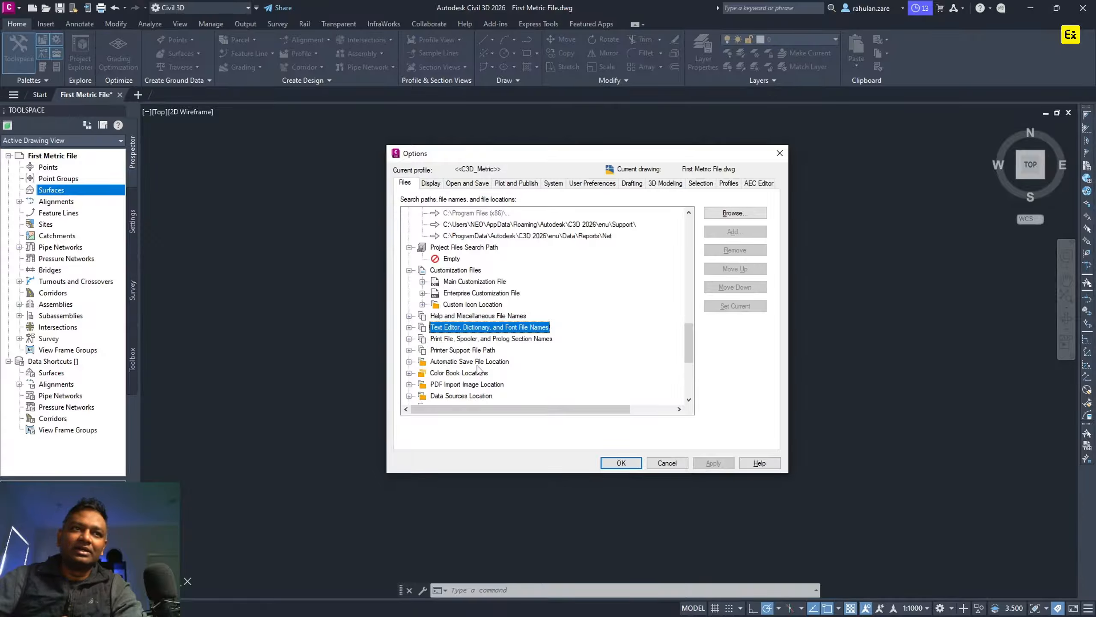
click(479, 351)
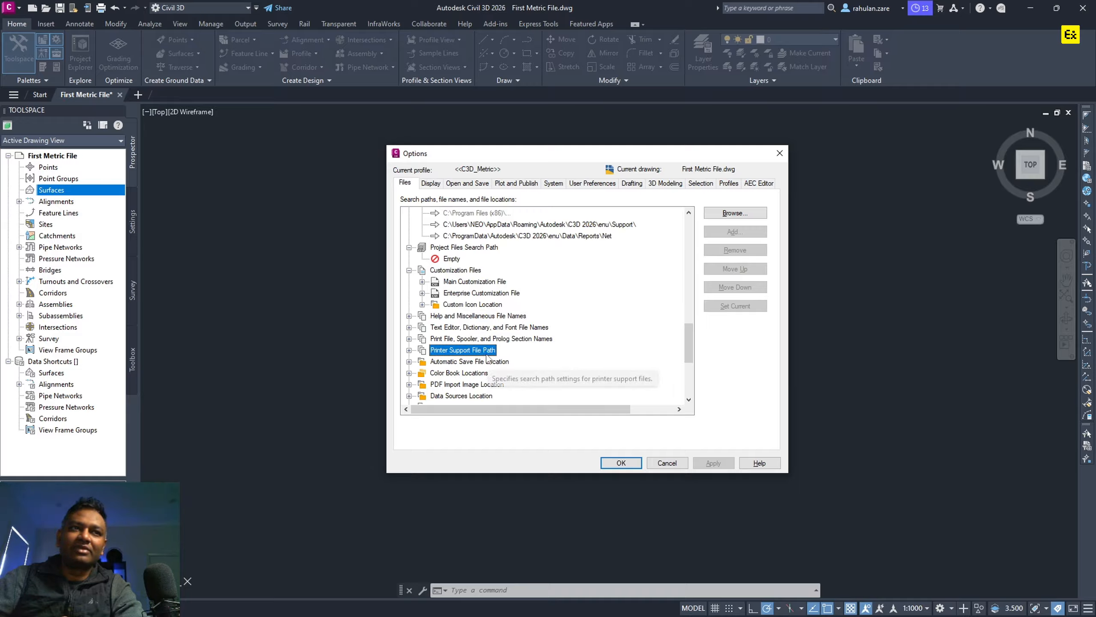
double_click(491, 362)
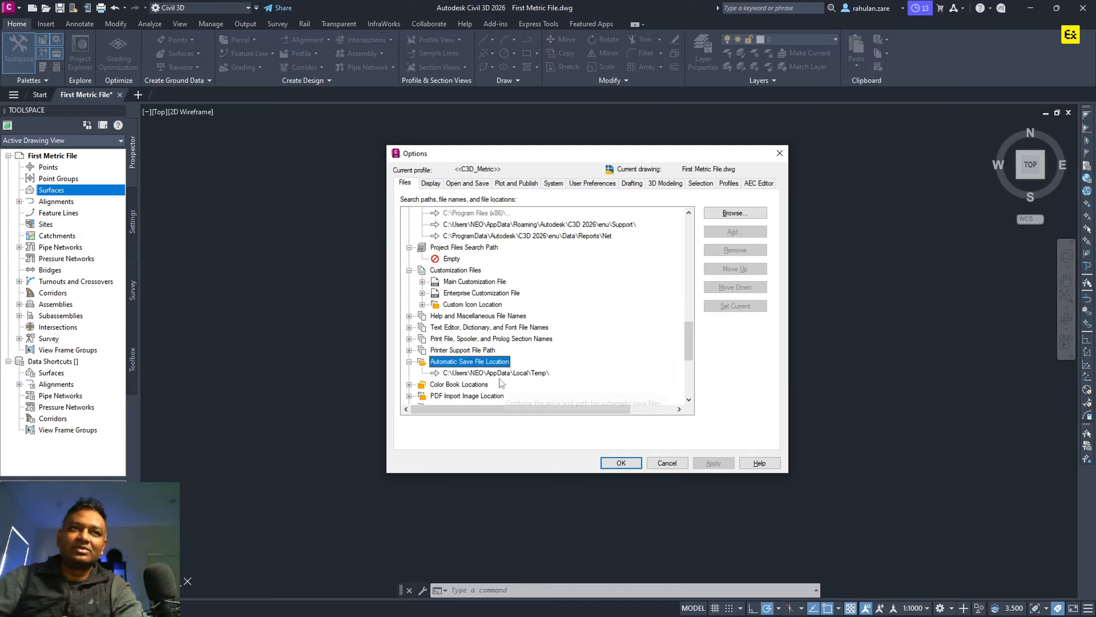
click(502, 379)
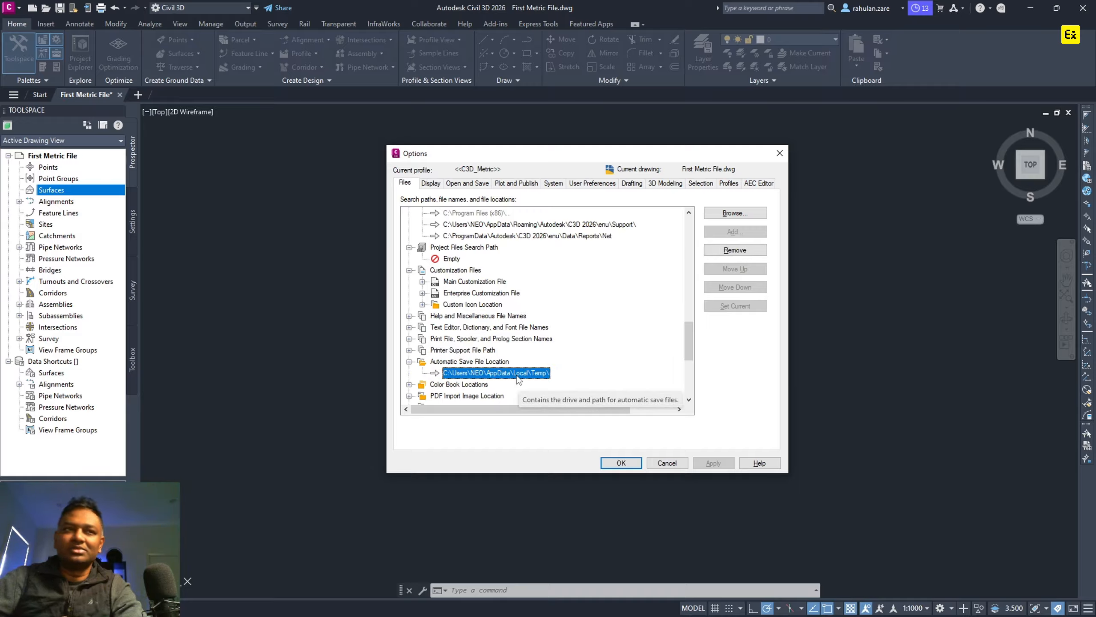
Expand Template Settings and show the folder set for Drawing Template File Location.
scroll(518, 379, down, 6)
scroll(506, 351, up, 2)
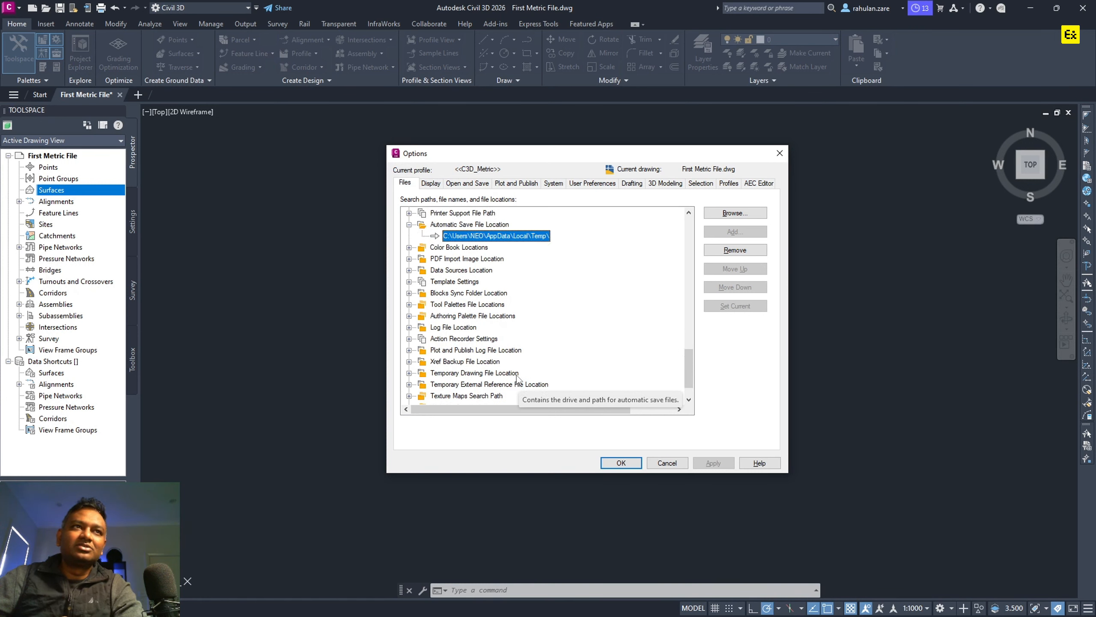
click(409, 282)
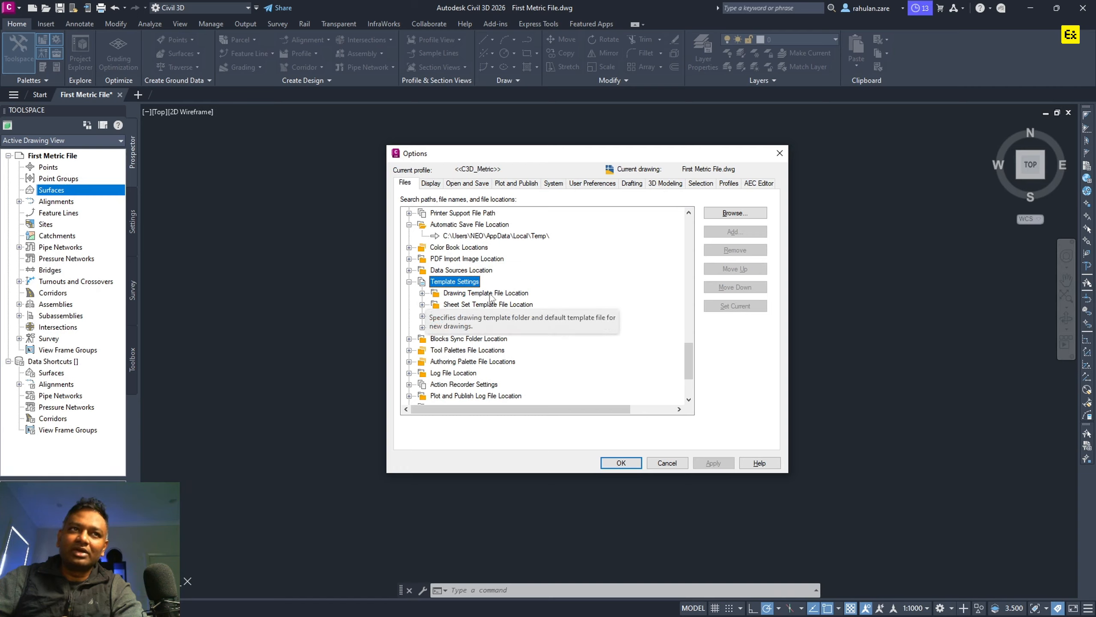
click(423, 293)
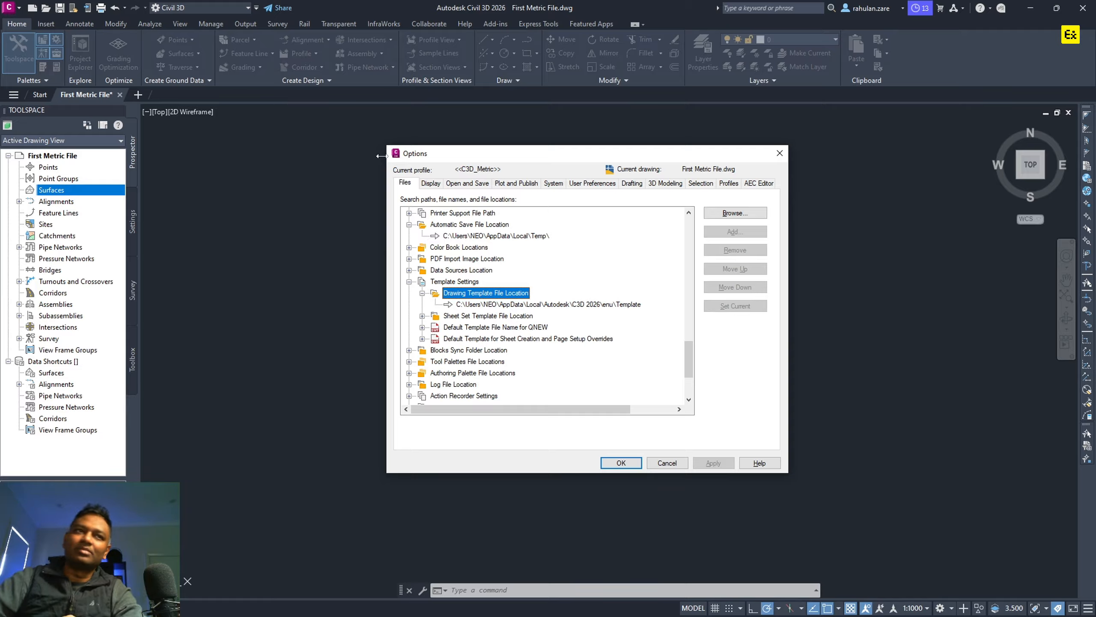
Inspect the Drawing Template folder path, Sheet Set Template File Location and Default Template File Name for QNEW entries, and close the Options dialog.
click(629, 306)
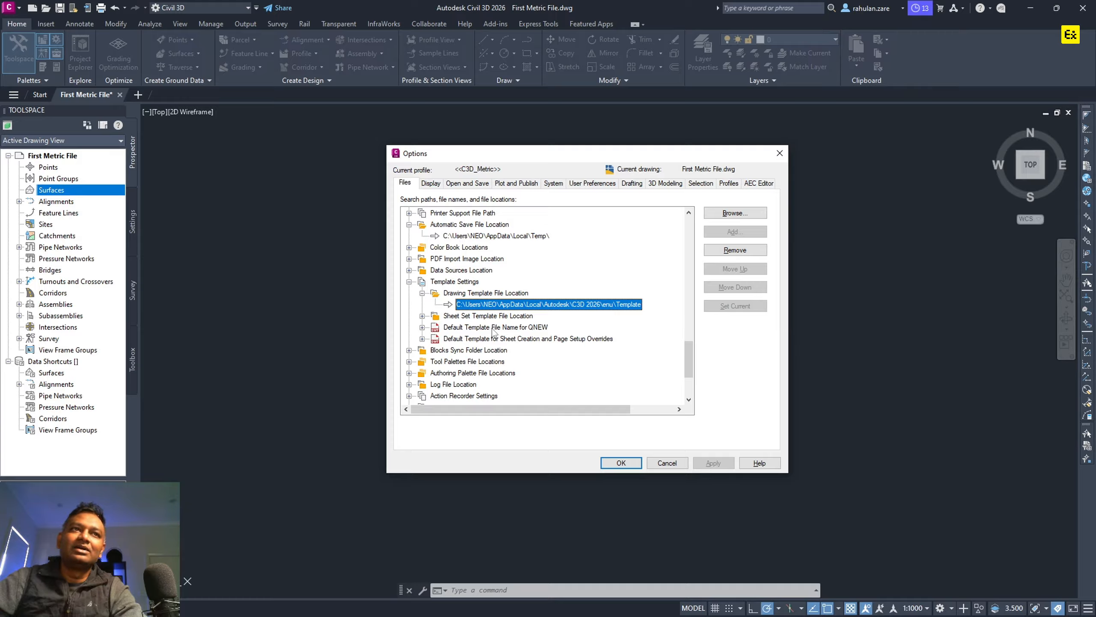
click(506, 317)
click(509, 328)
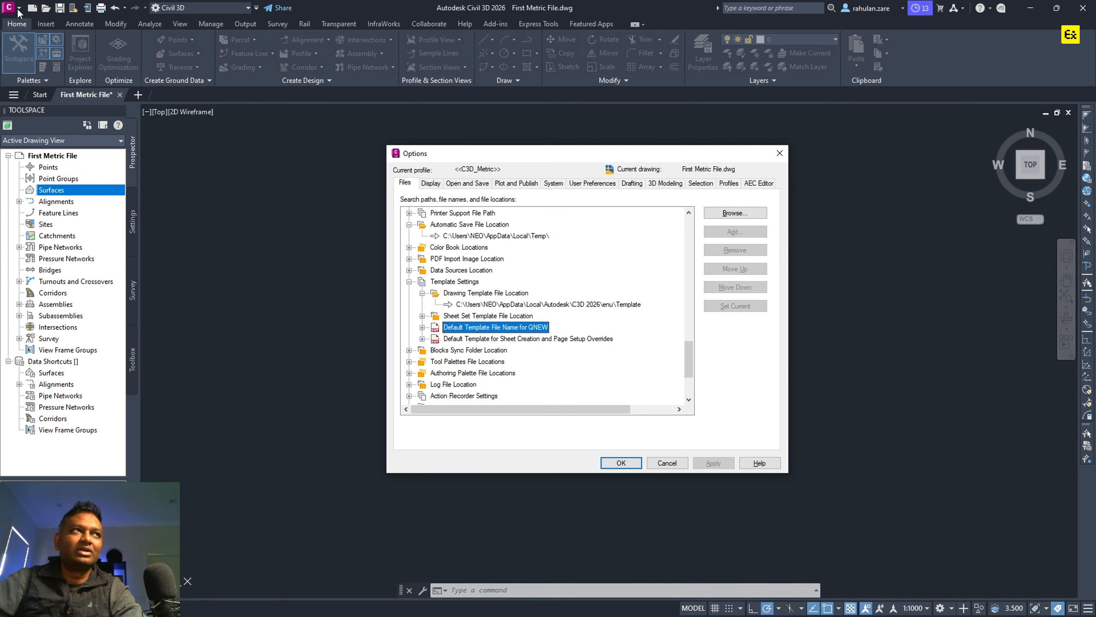
click(621, 462)
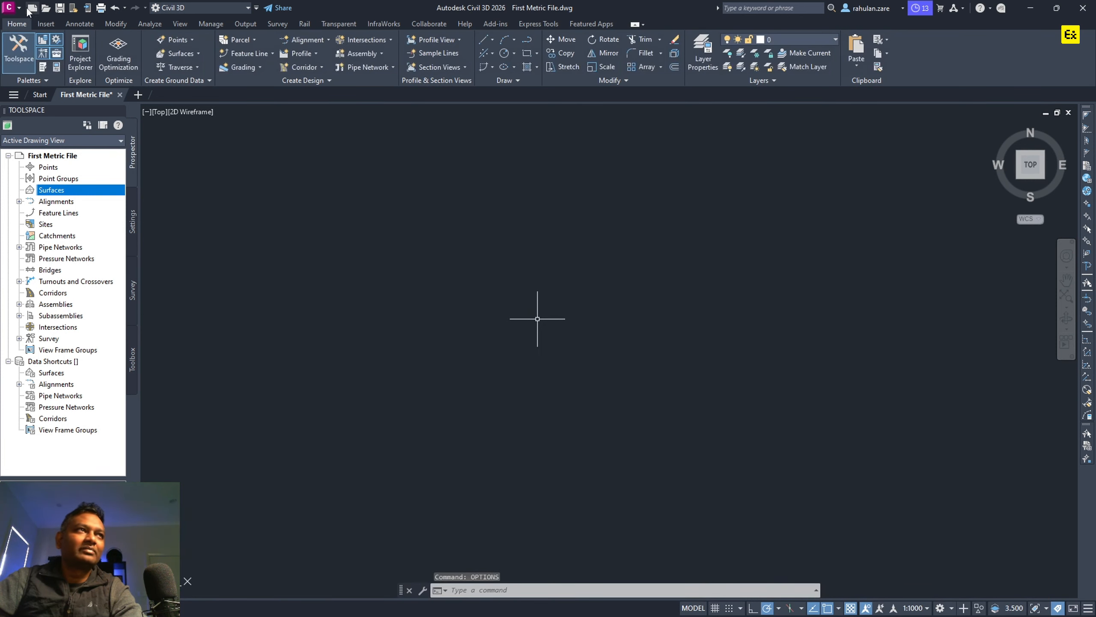
View and cancel the template selection for a new drawing, and create a new drawing directly from the Start page.
click(9, 8)
click(23, 73)
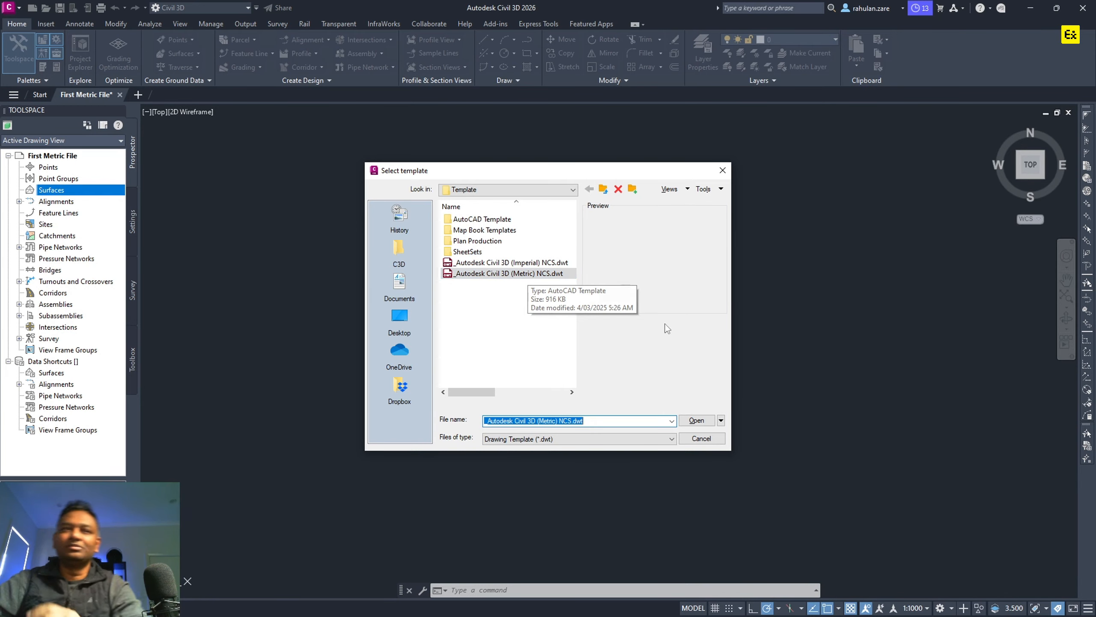
click(701, 437)
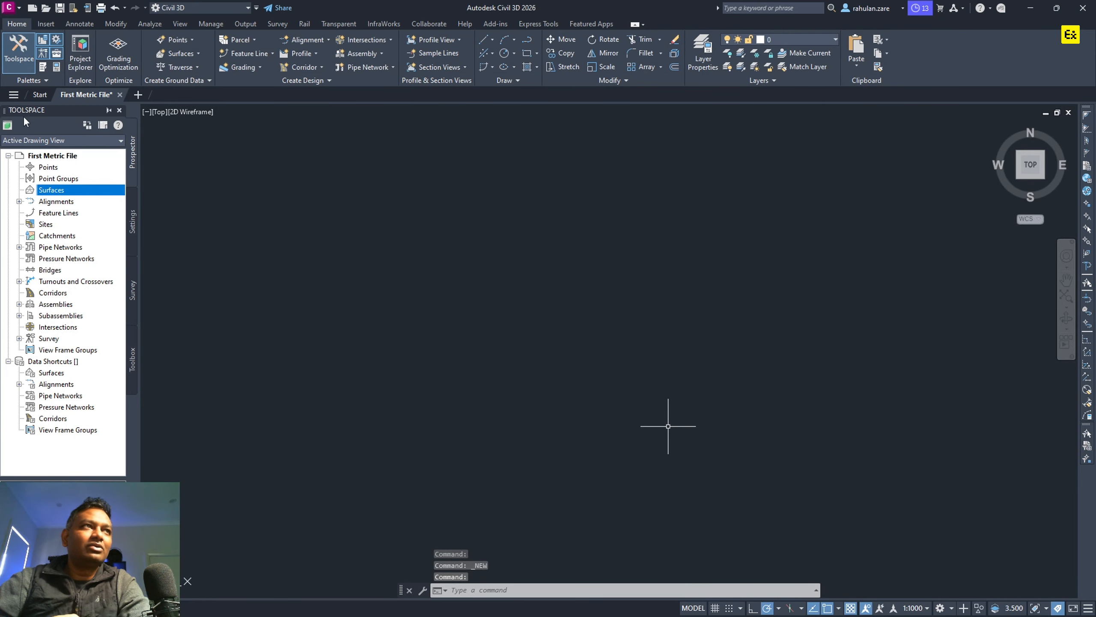
click(41, 95)
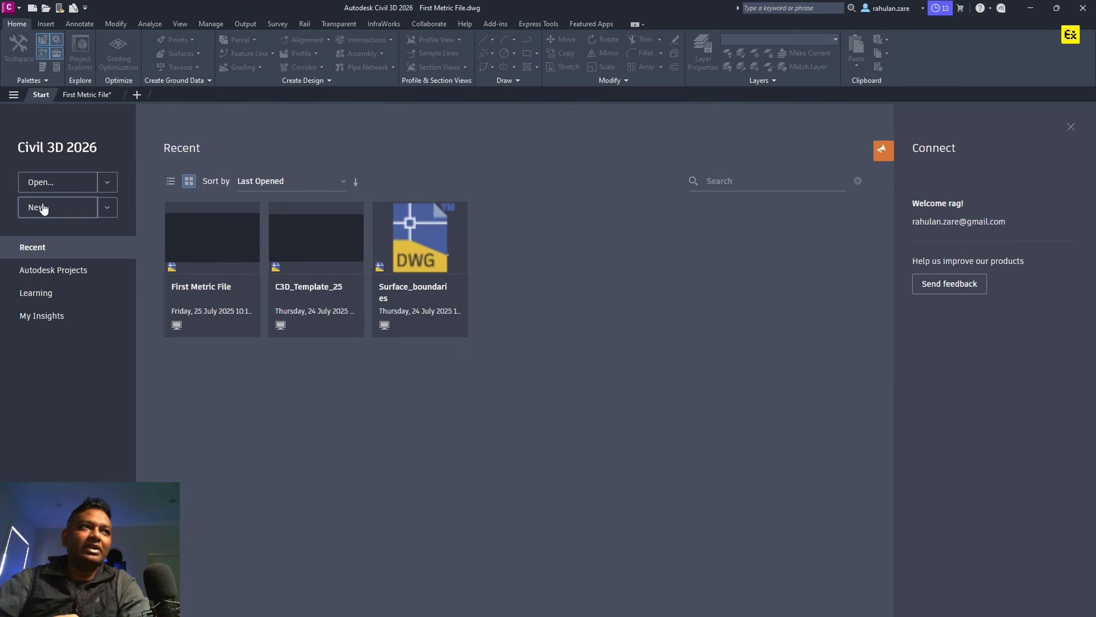
click(43, 207)
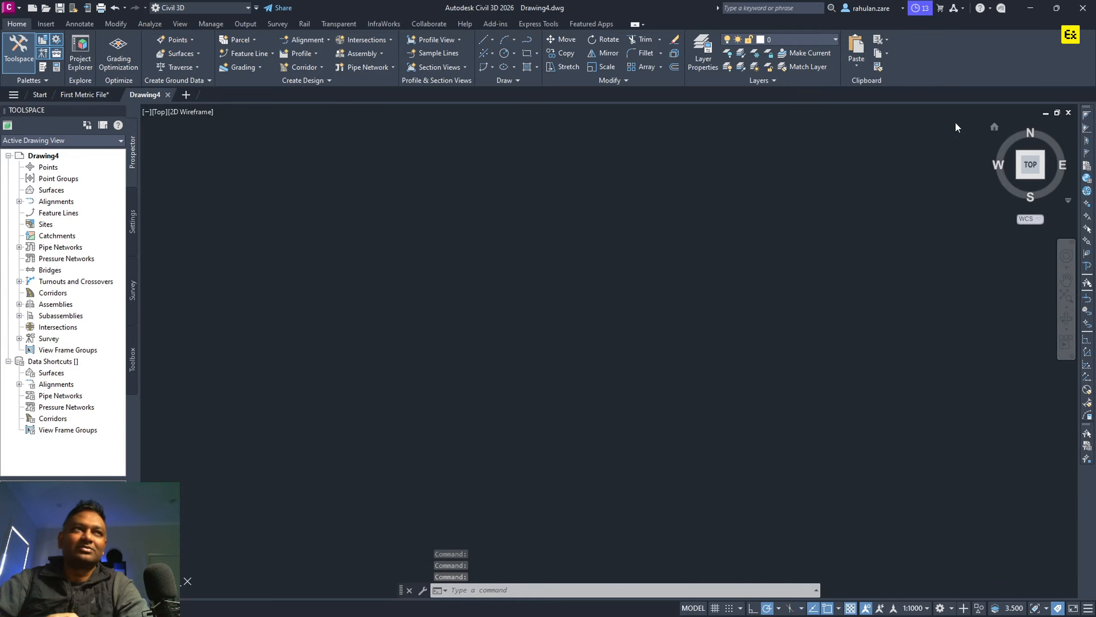
Reopen Options and inspect the full template path set for Default Template File Name for QNEW under Template Settings.
right_click(309, 191)
click(351, 362)
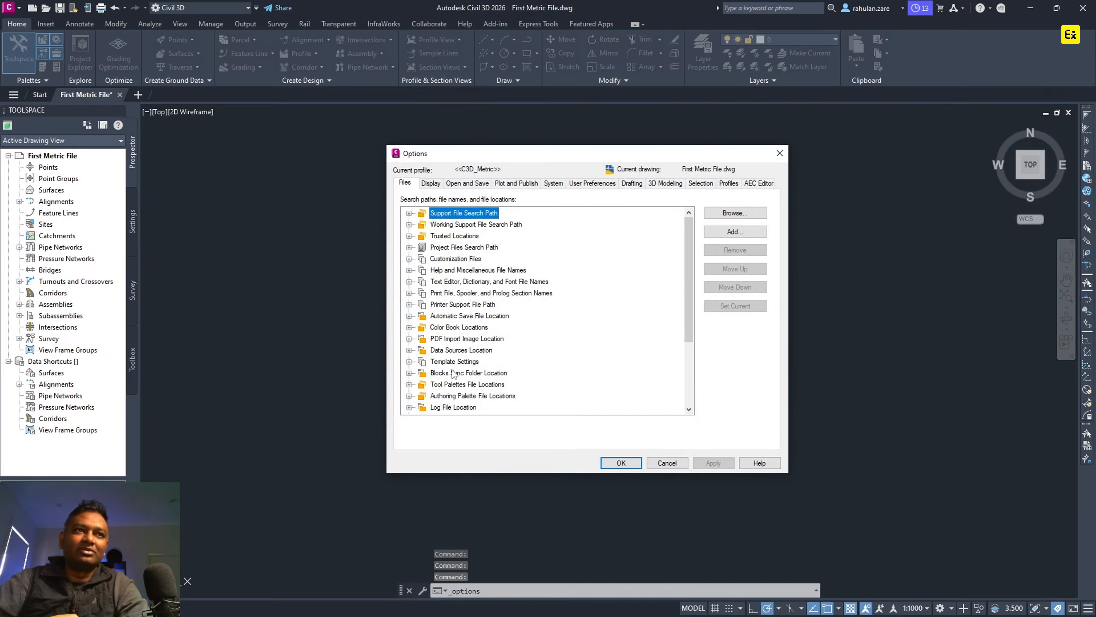
double_click(454, 361)
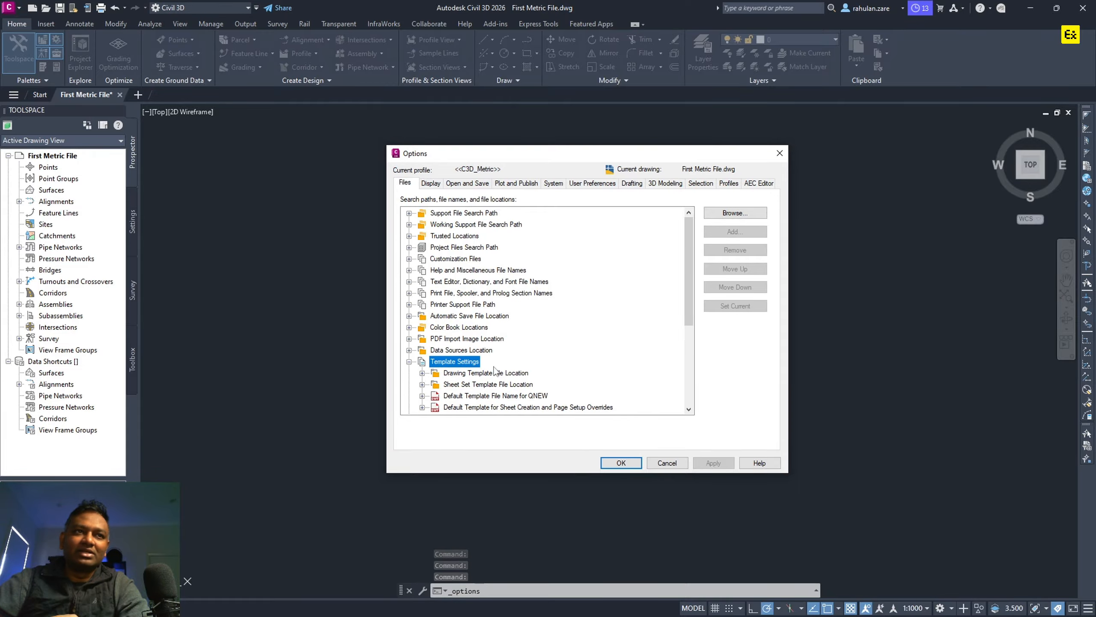
scroll(528, 371, down, 2)
click(525, 329)
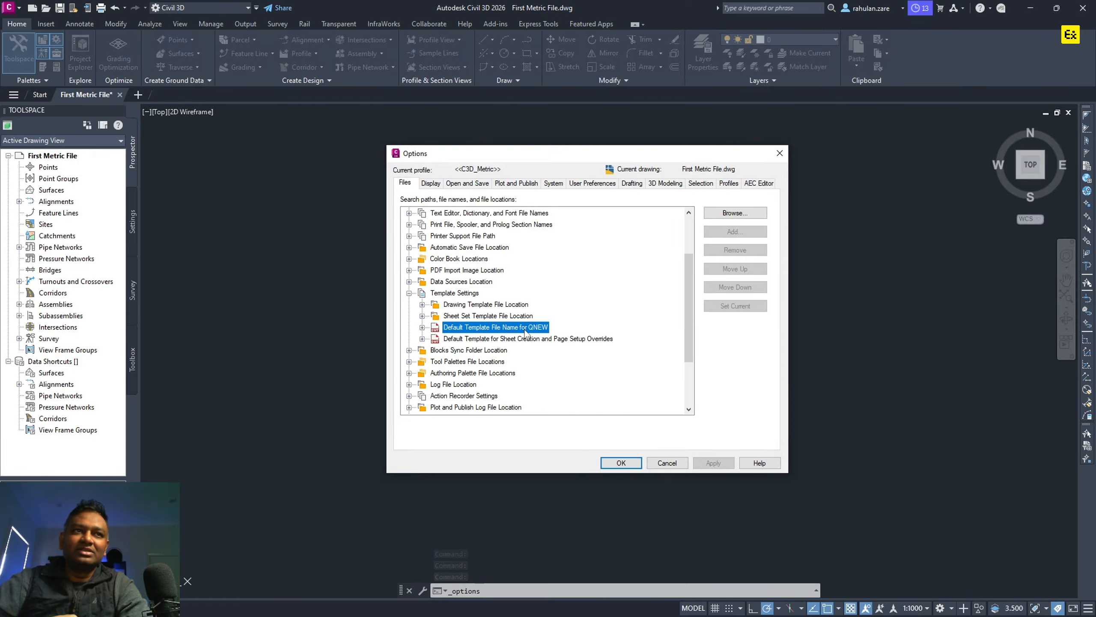
click(422, 328)
click(569, 337)
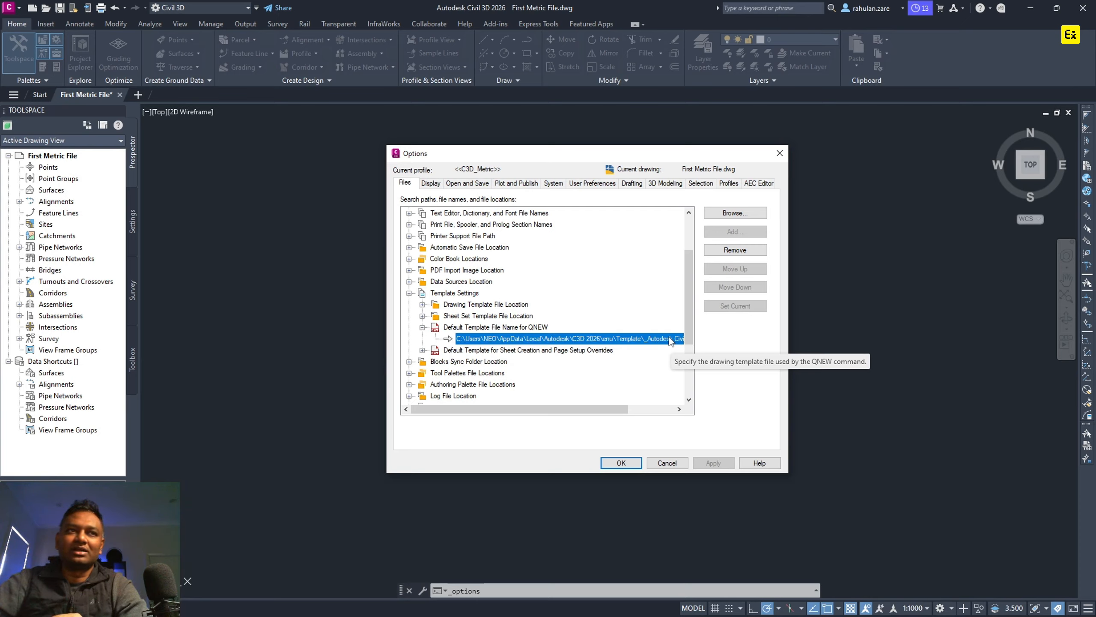
click(594, 339)
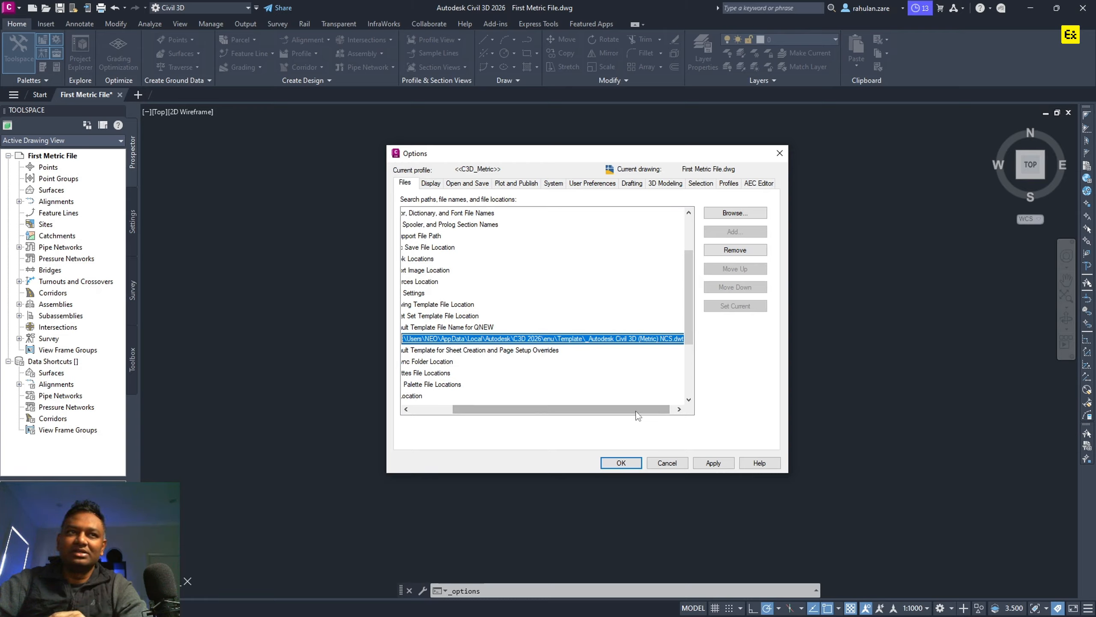
drag(512, 409, 471, 421)
Inspect the Blocks Sync Folder Location, the Authoring Palette File Locations path and the remaining file location entries.
click(483, 367)
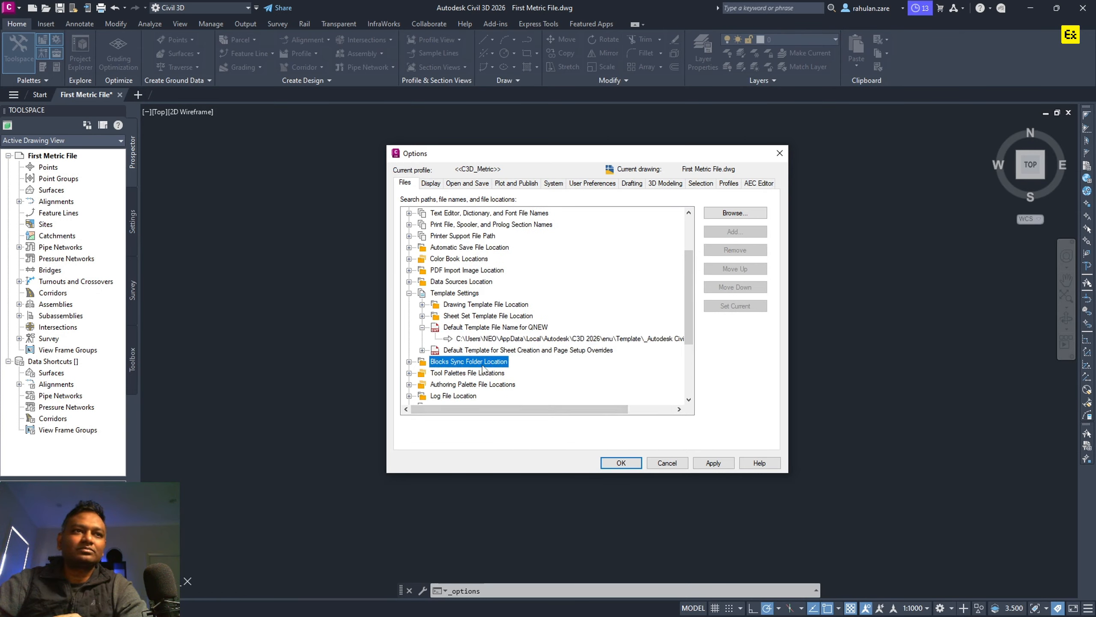
scroll(559, 372, down, 3)
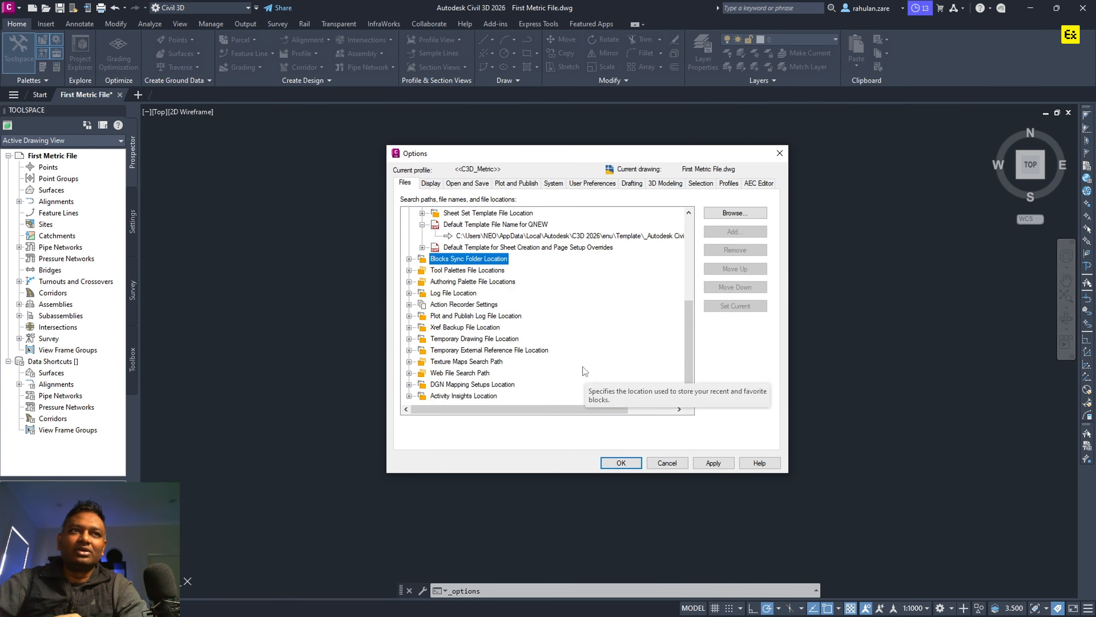
double_click(499, 282)
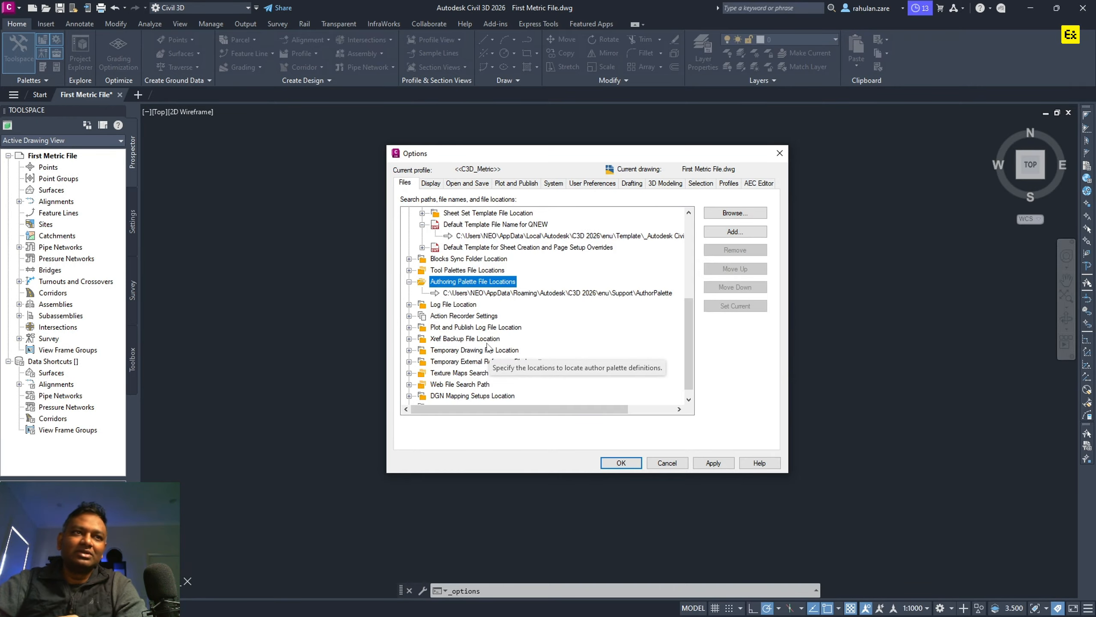
scroll(488, 346, down, 1)
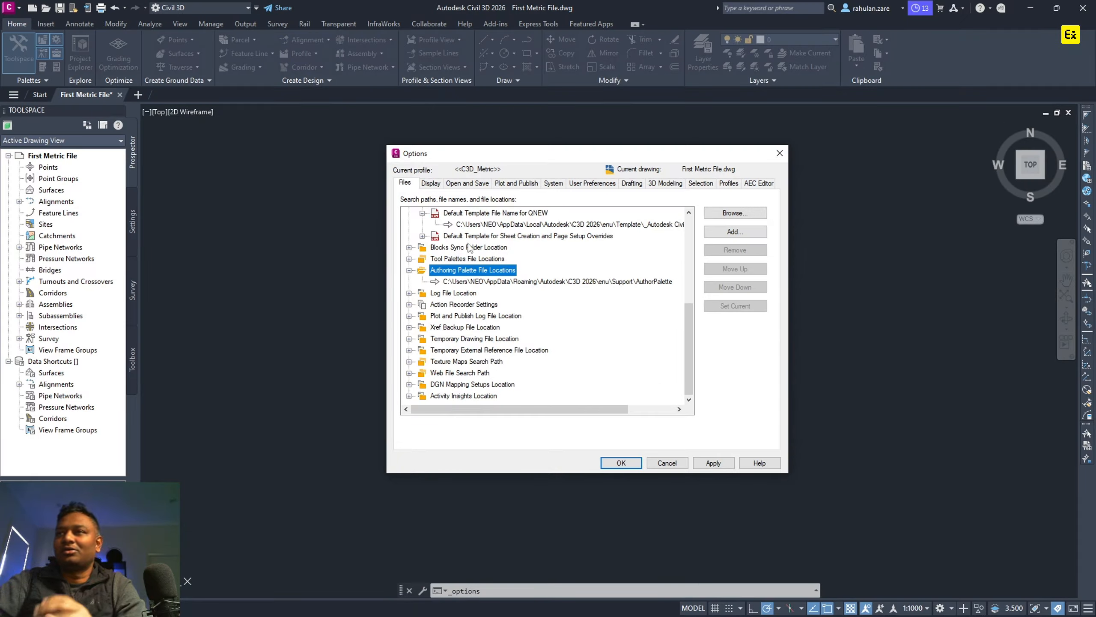
Set the window color theme to Light in the display options and apply it.
click(432, 183)
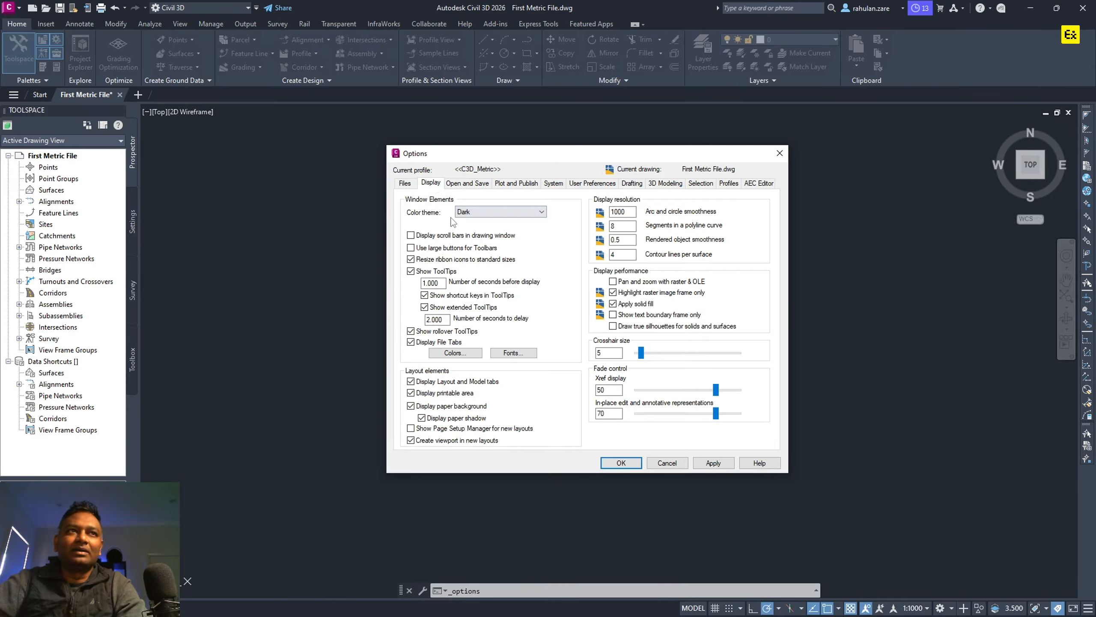
click(497, 213)
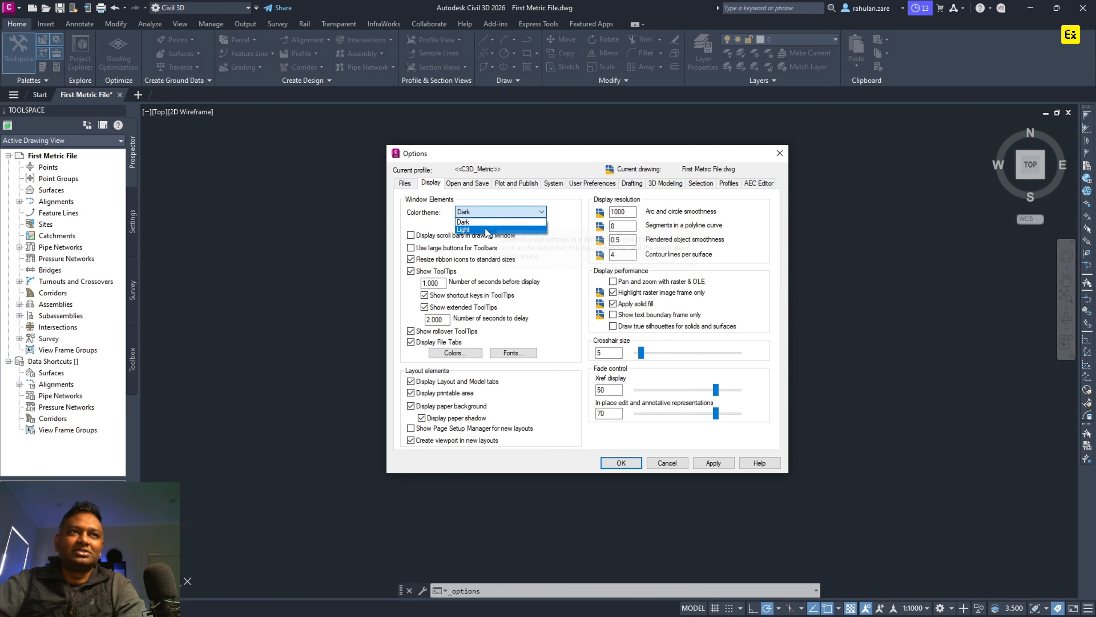
click(462, 229)
click(713, 463)
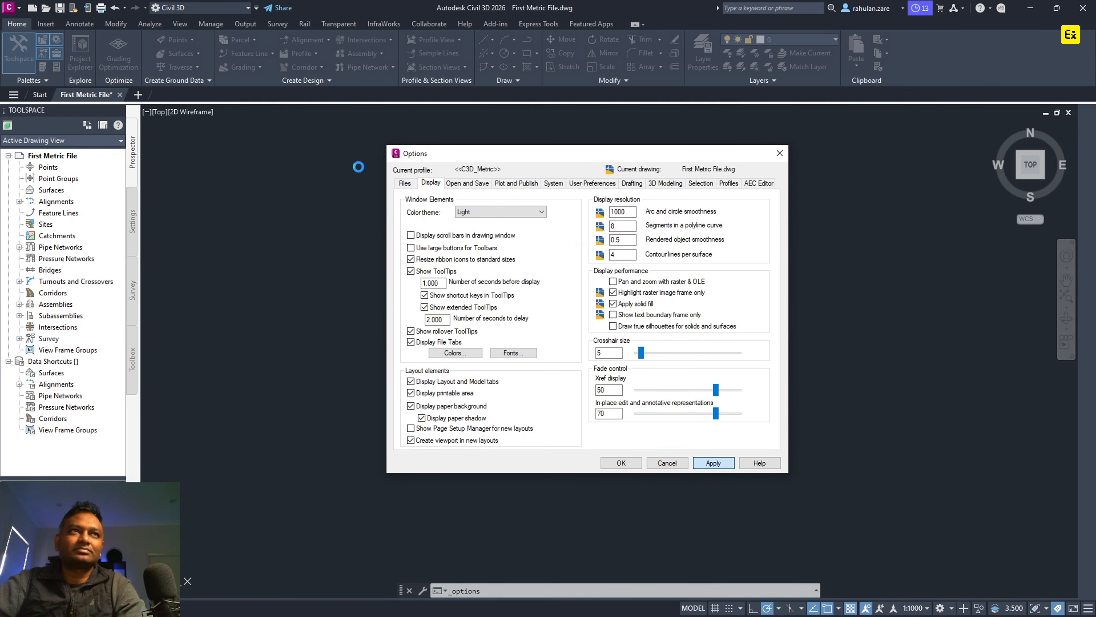
Set the window color theme back to Dark, apply it and close the Options dialog.
click(503, 210)
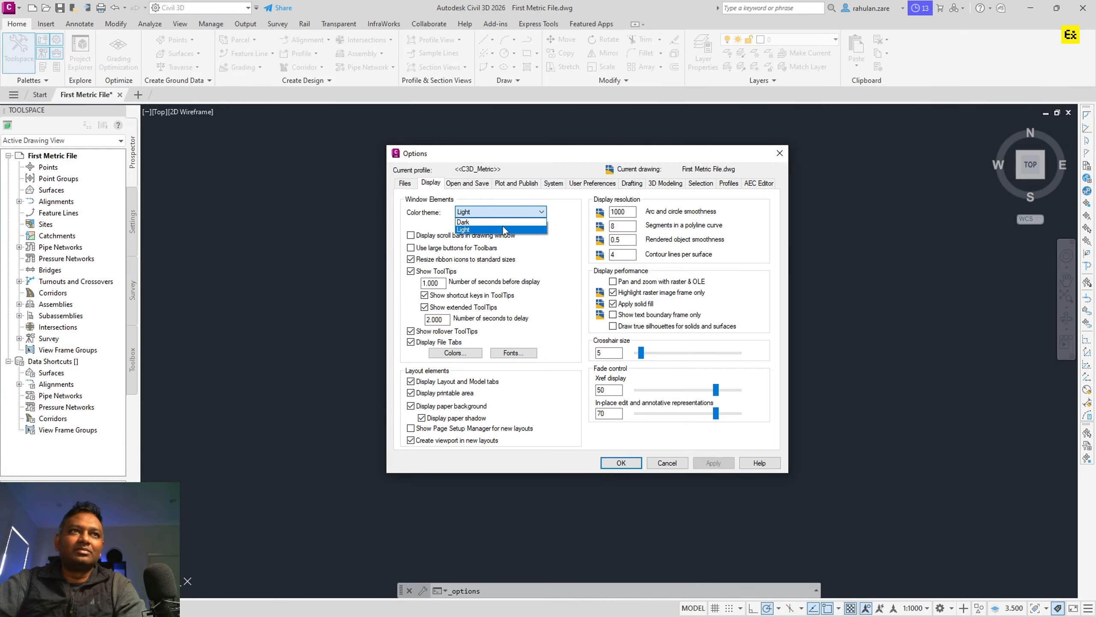
click(501, 224)
click(502, 222)
click(713, 463)
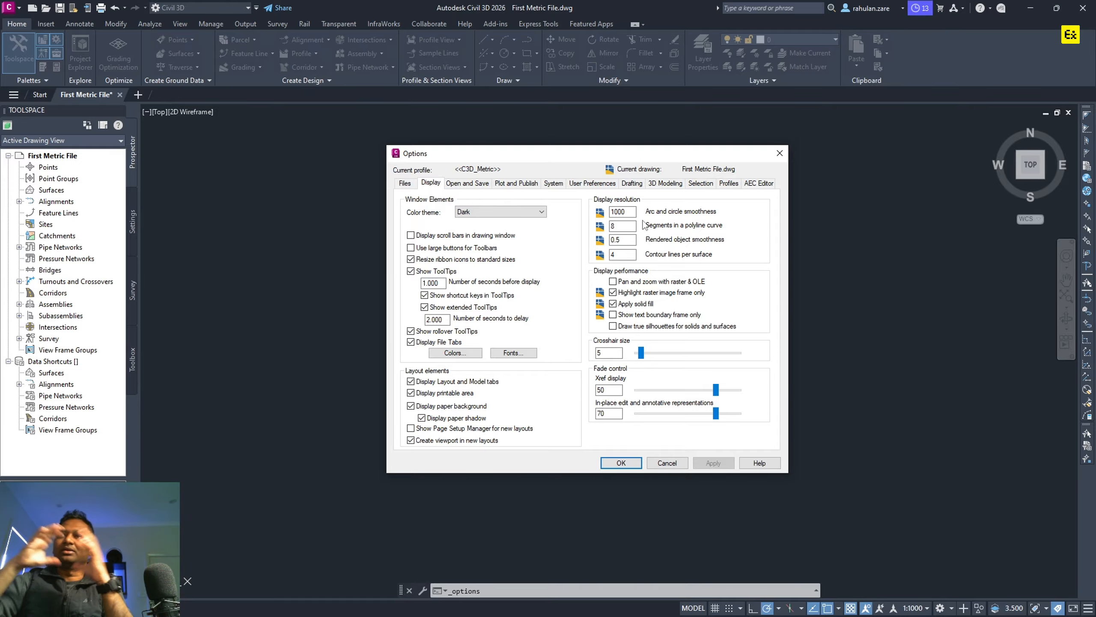
click(621, 462)
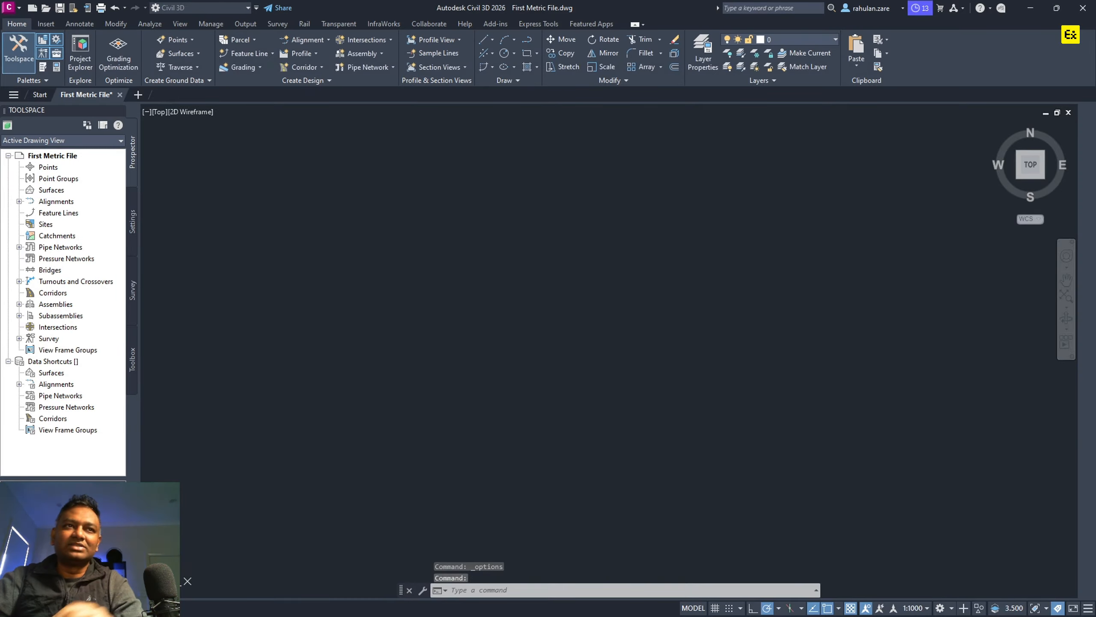
Draw a very large circle in the drawing area of First Metric File and look closely at its edge.
text(cir)
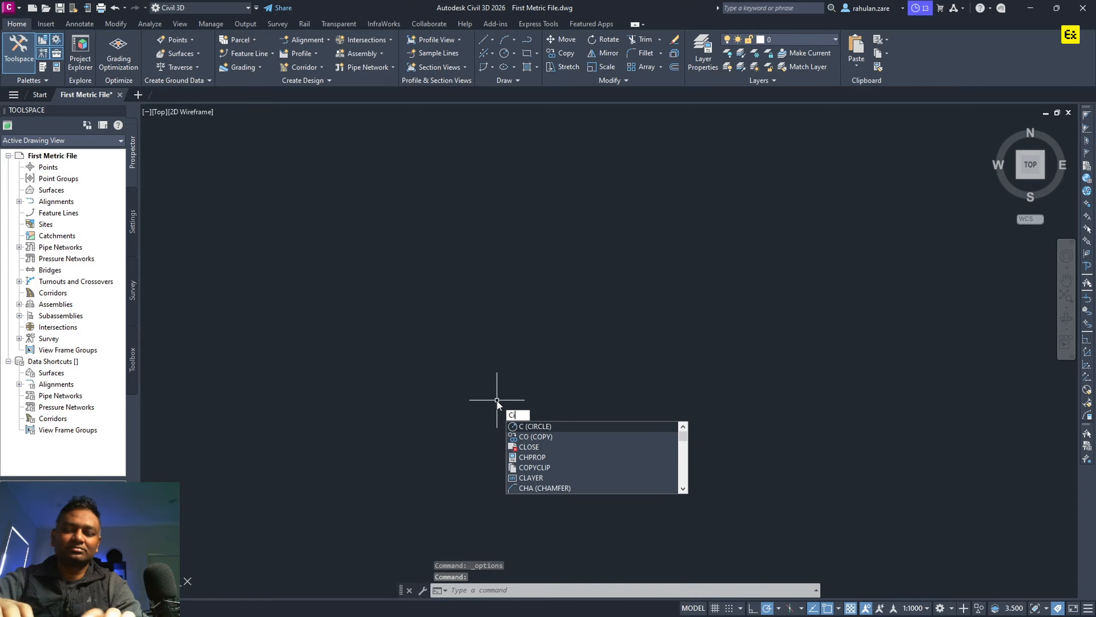
key(Return)
click(404, 281)
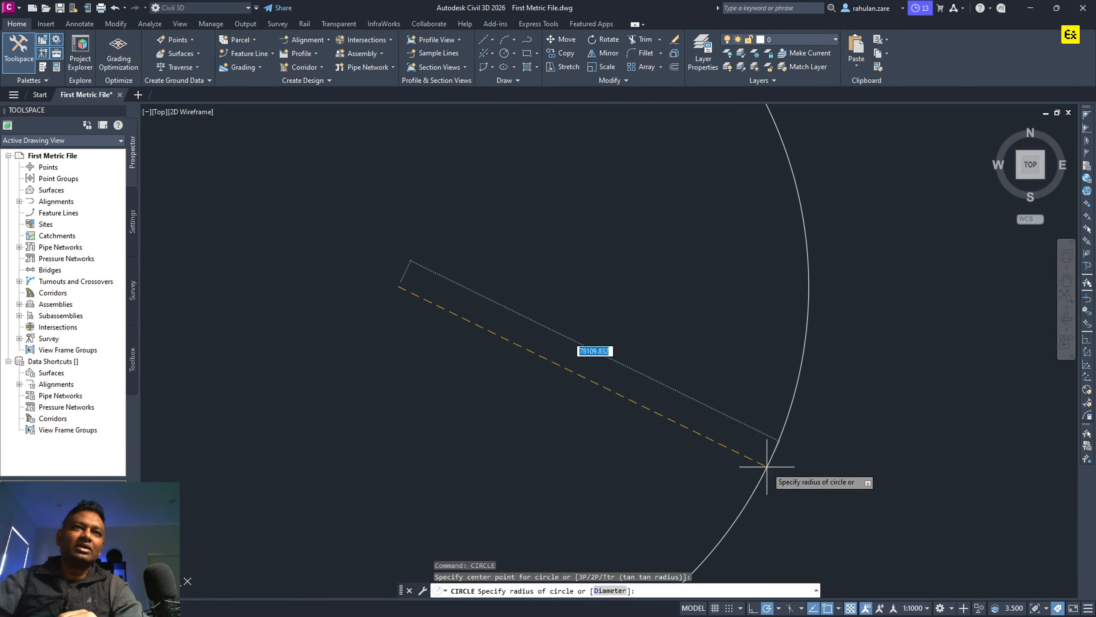
scroll(708, 425, down, 5)
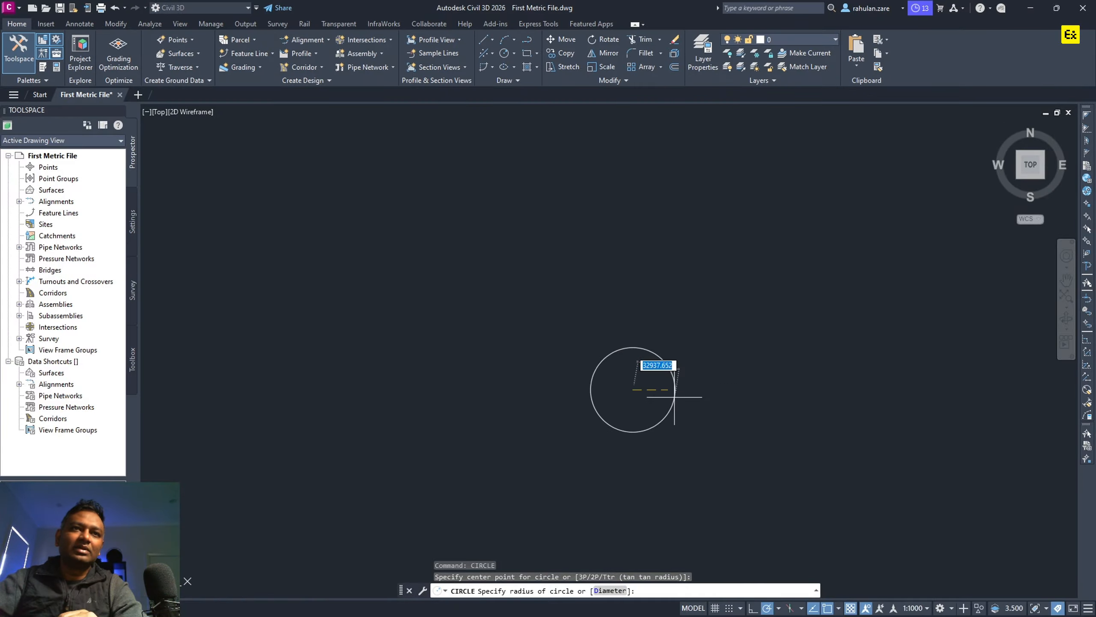
scroll(938, 436, down, 1)
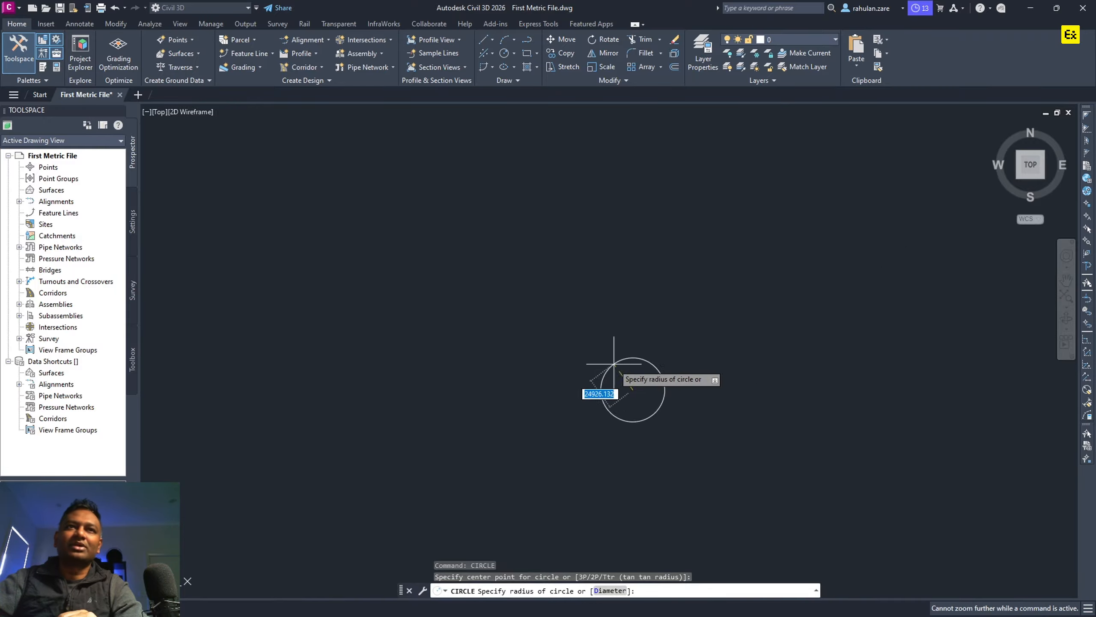
middle_drag(647, 364, 514, 345)
scroll(546, 344, down, 1)
click(954, 491)
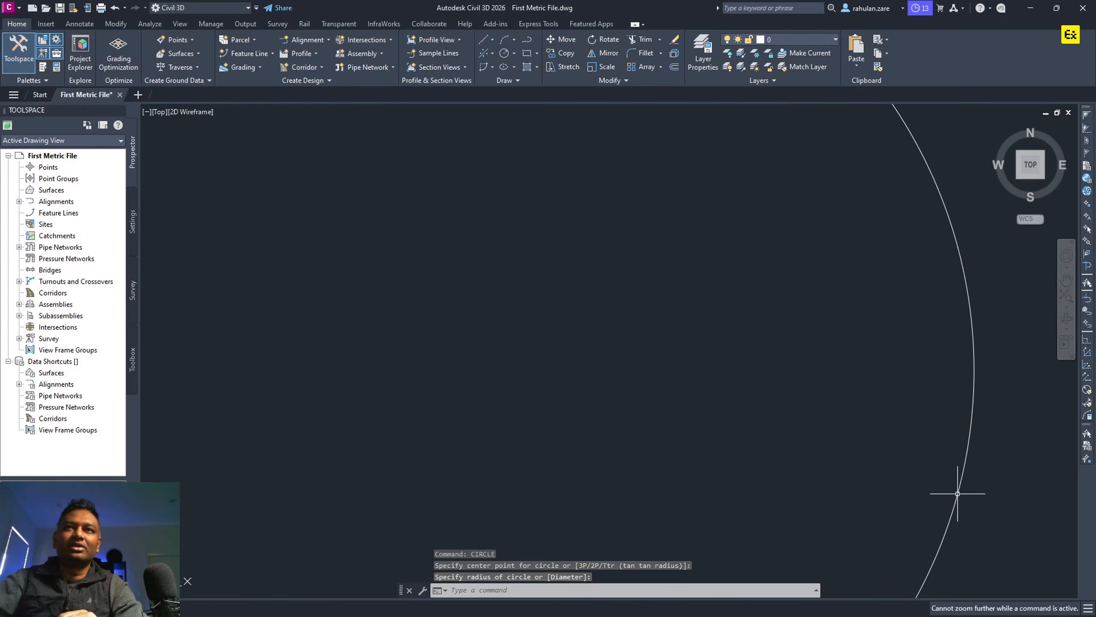
scroll(984, 432, up, 2)
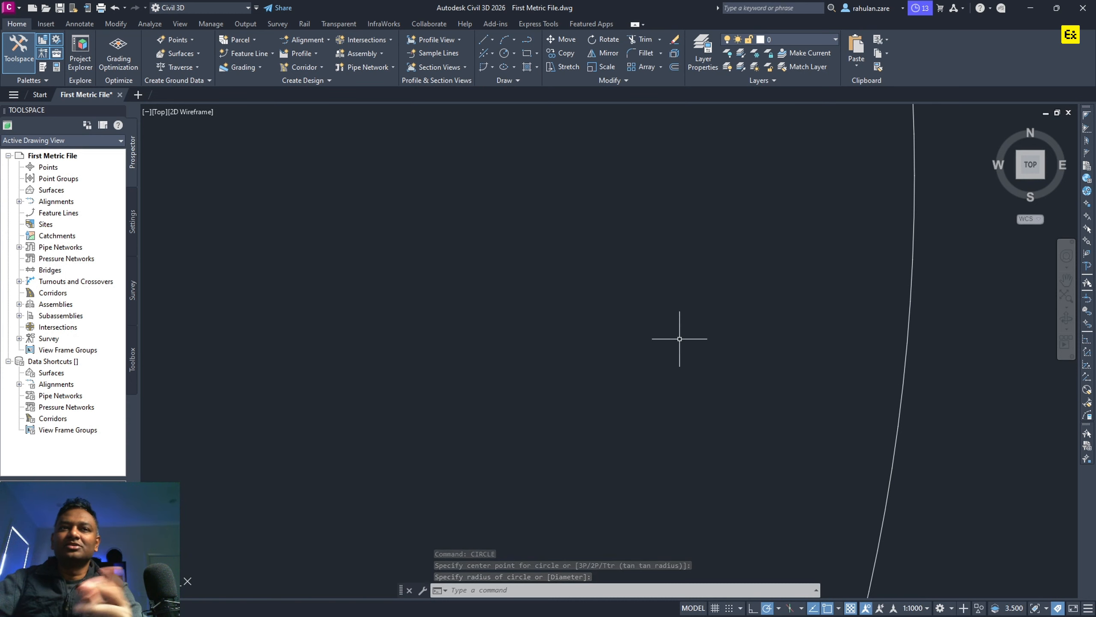
Reopen the display options, set Arc and circle smoothness to 20000 and apply the change.
right_click(481, 275)
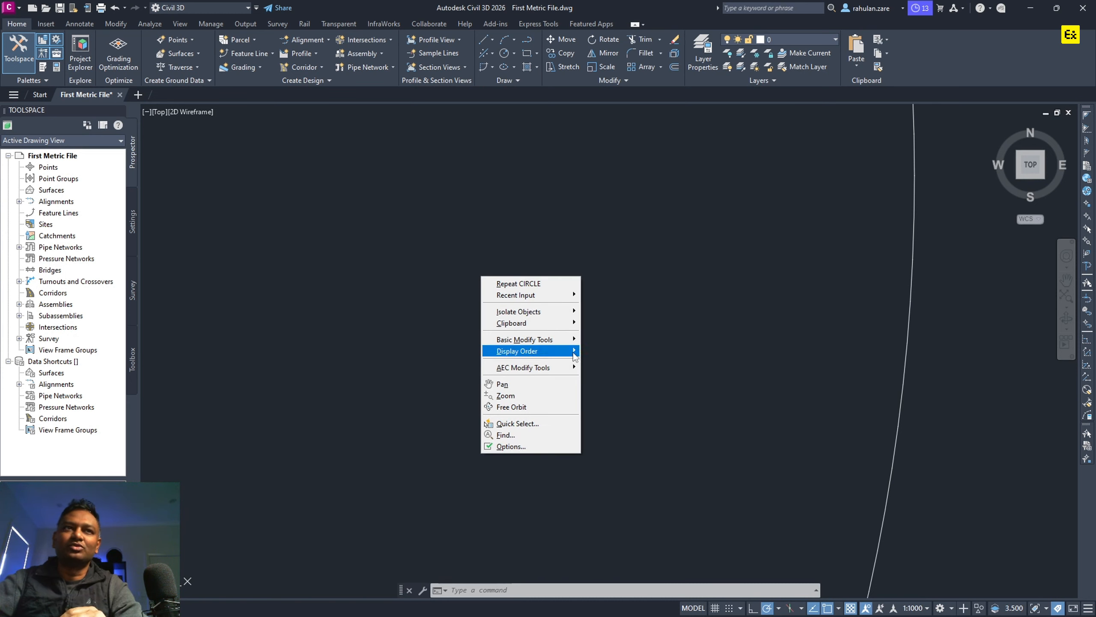
click(511, 445)
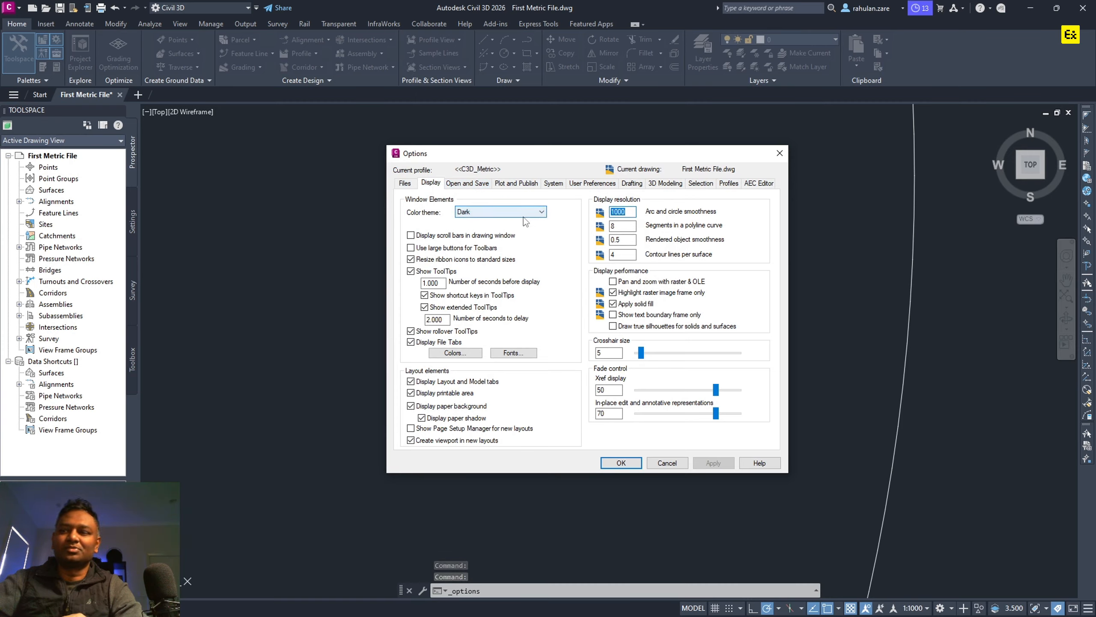
text(20000)
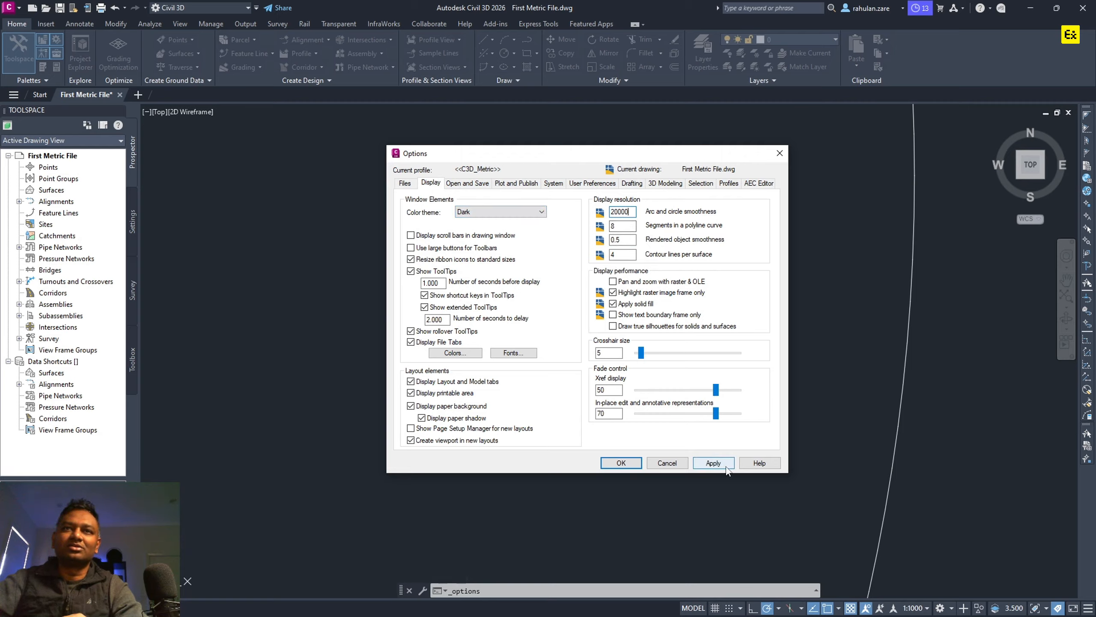
click(713, 463)
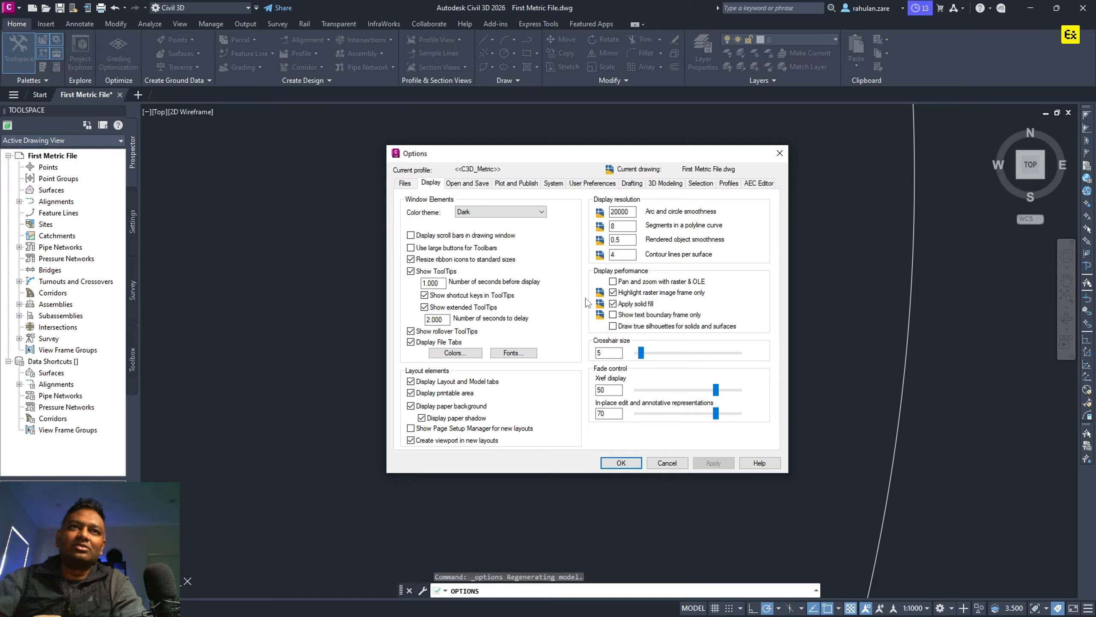
Inspect the rendered object smoothness, polyline curve segments and crosshair size settings, and show the Open and Save options.
drag(623, 240, 531, 281)
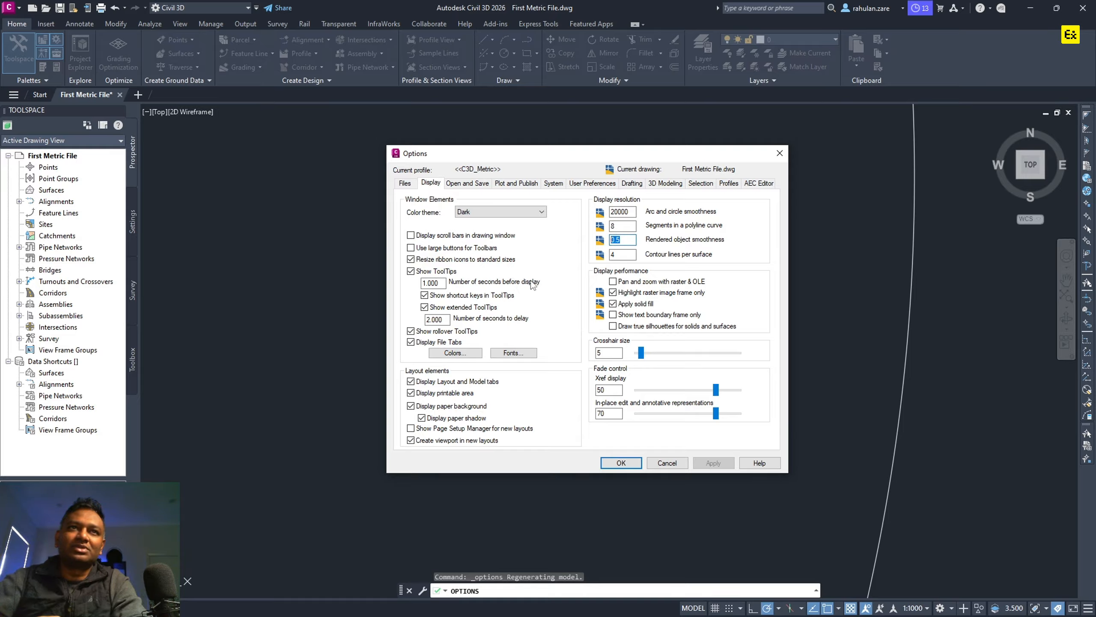
drag(621, 226, 535, 232)
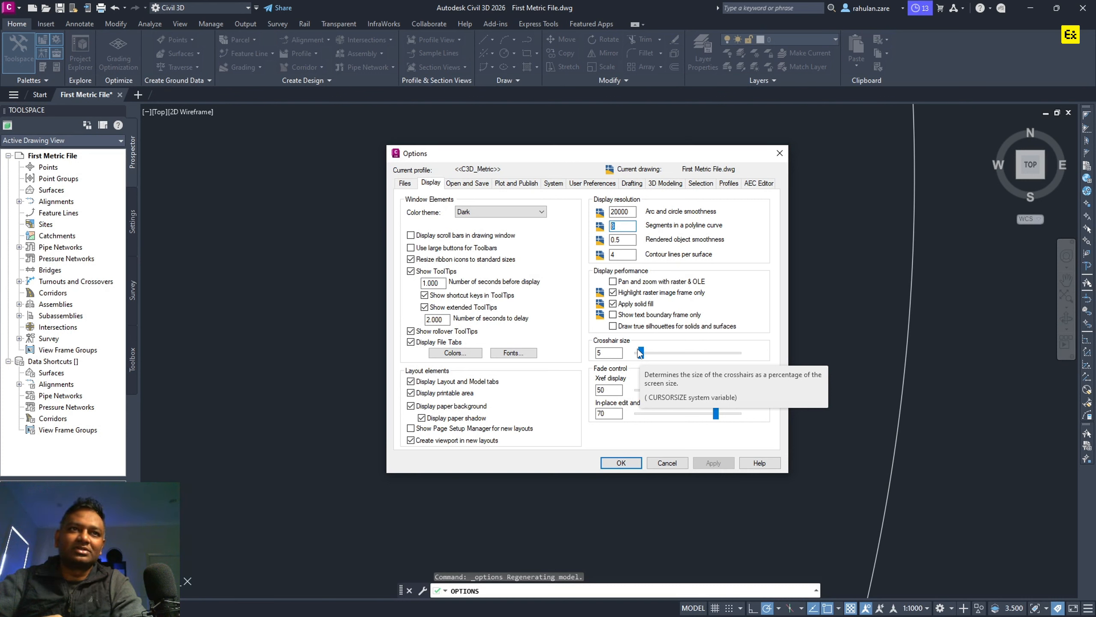
click(466, 184)
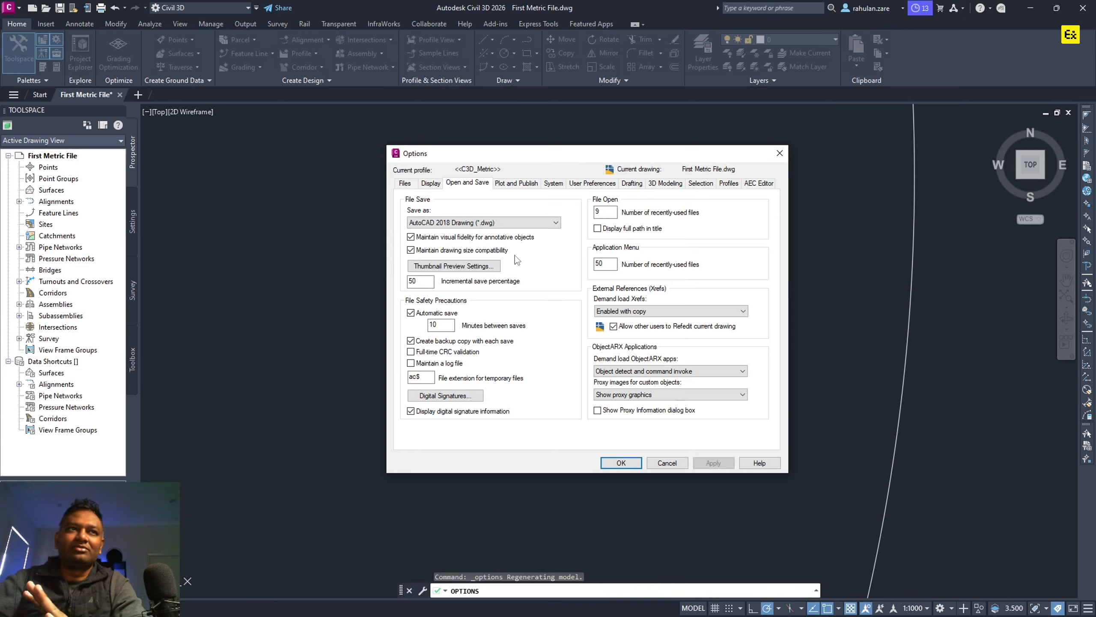
Check the available Save as file formats and keep AutoCAD 2018 Drawing (*.dwg) as the default.
click(484, 223)
click(486, 224)
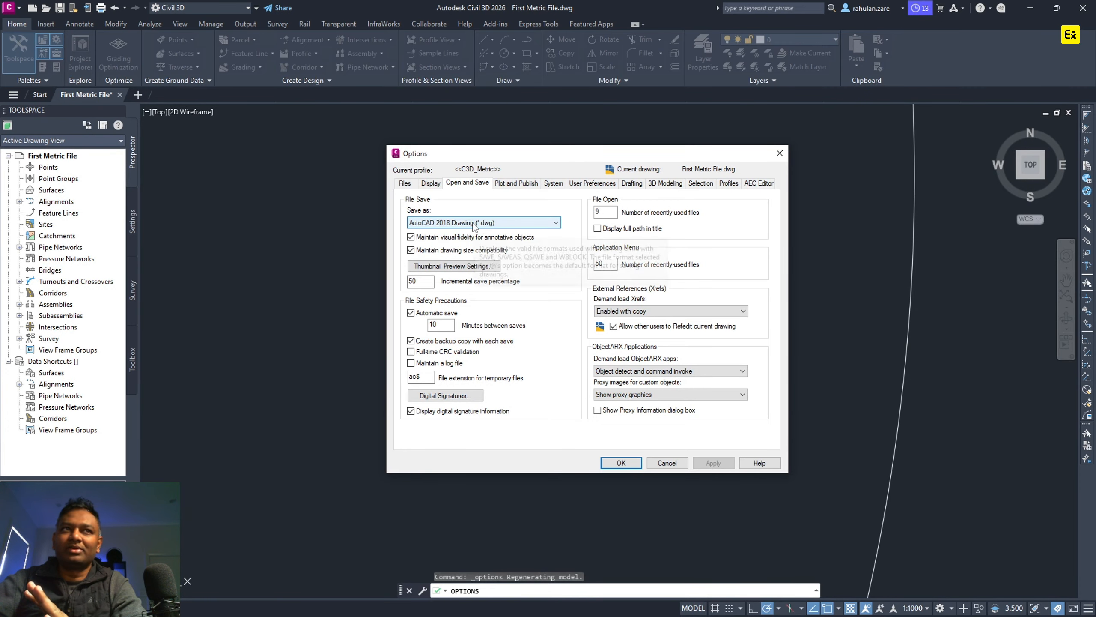
click(475, 223)
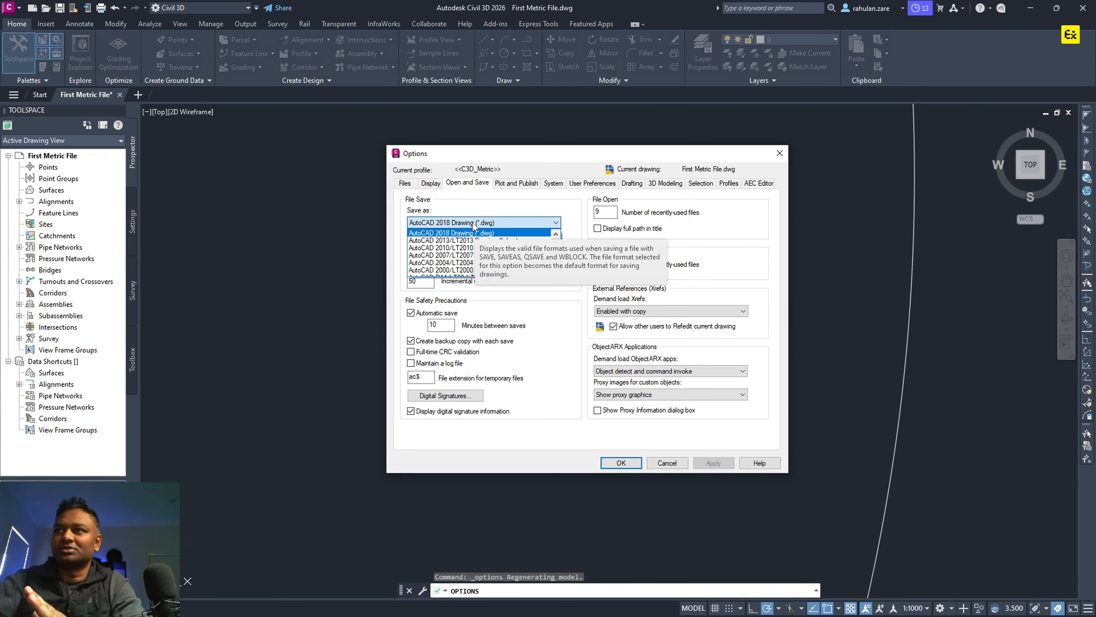
click(445, 233)
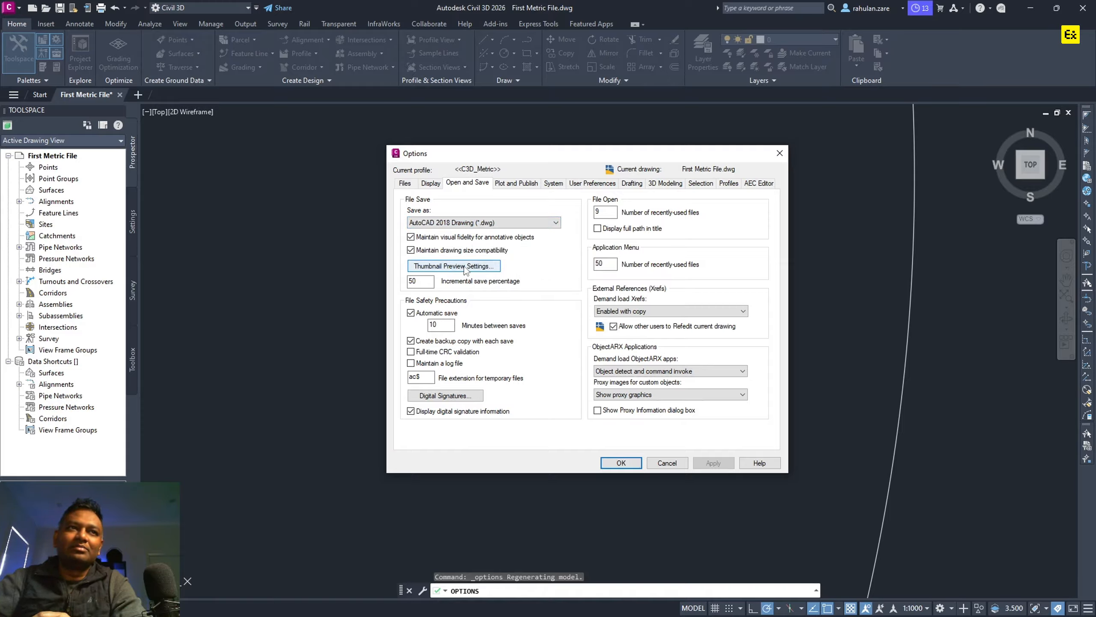
View the thumbnail preview settings without changing them, then inspect the automatic save interval and Full-time CRC validation option.
click(464, 265)
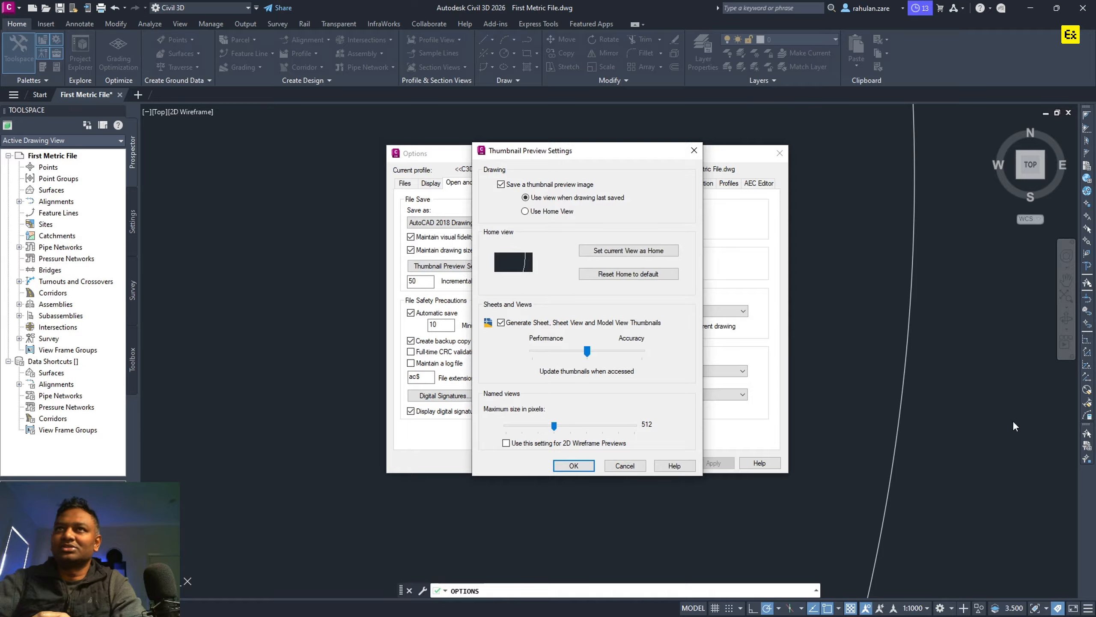
click(625, 465)
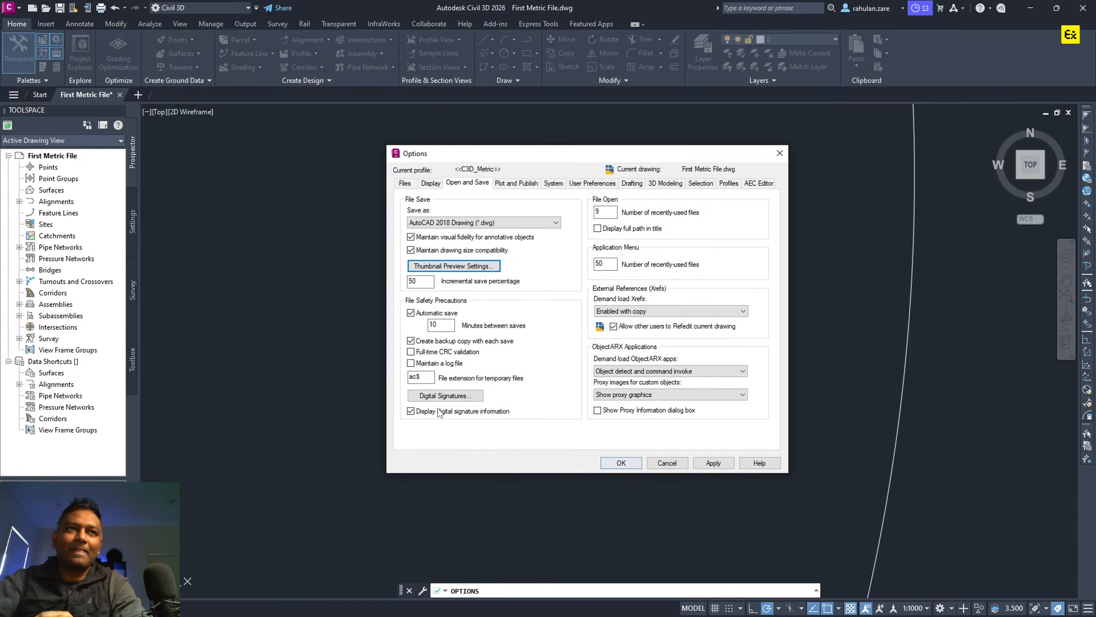
double_click(453, 324)
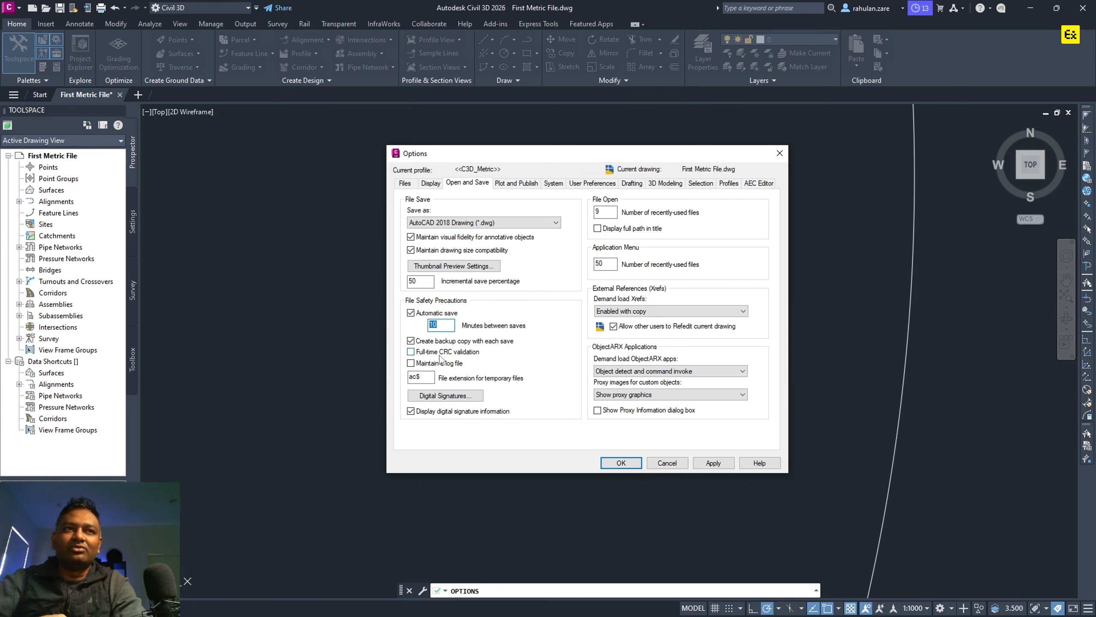
mouse_move(477, 358)
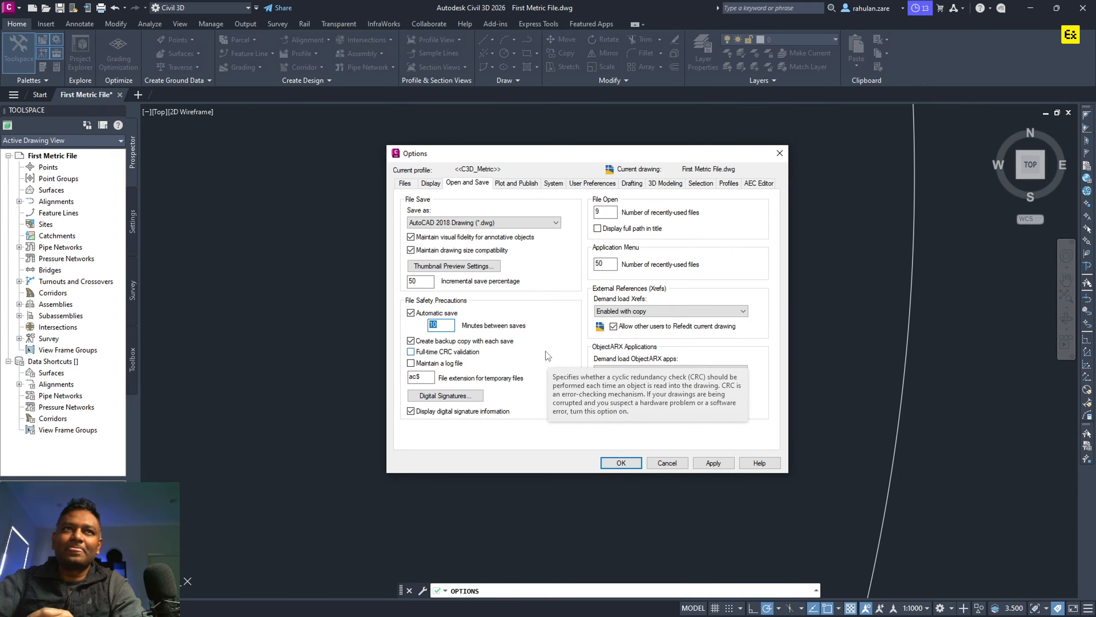
Review the Plot and Publish options and keep Microsoft Print to PDF as the default output device.
click(504, 183)
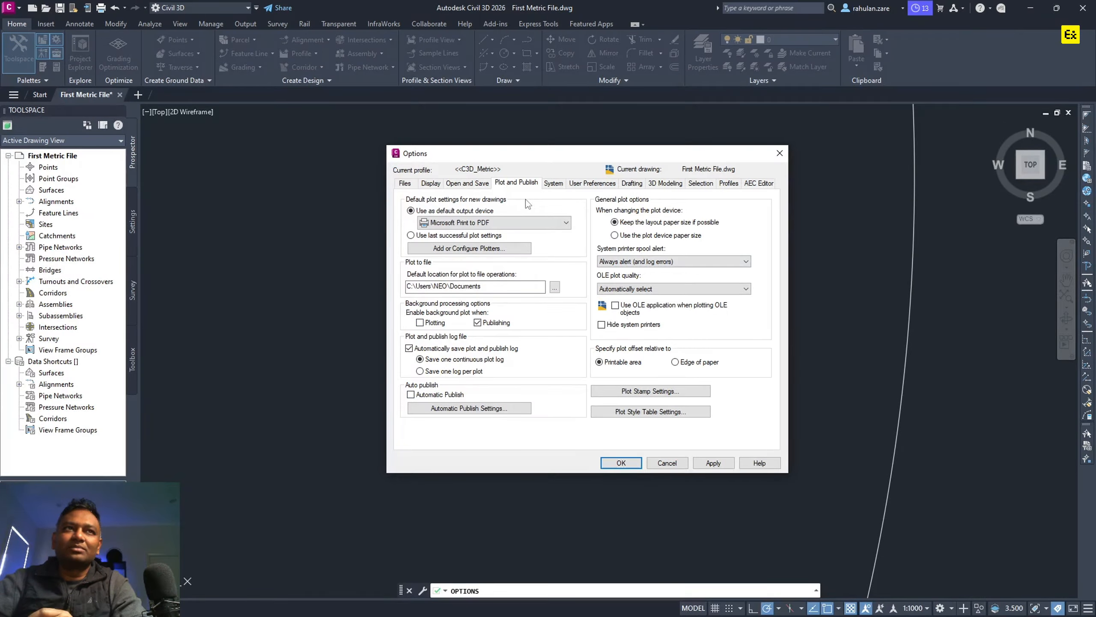
click(489, 222)
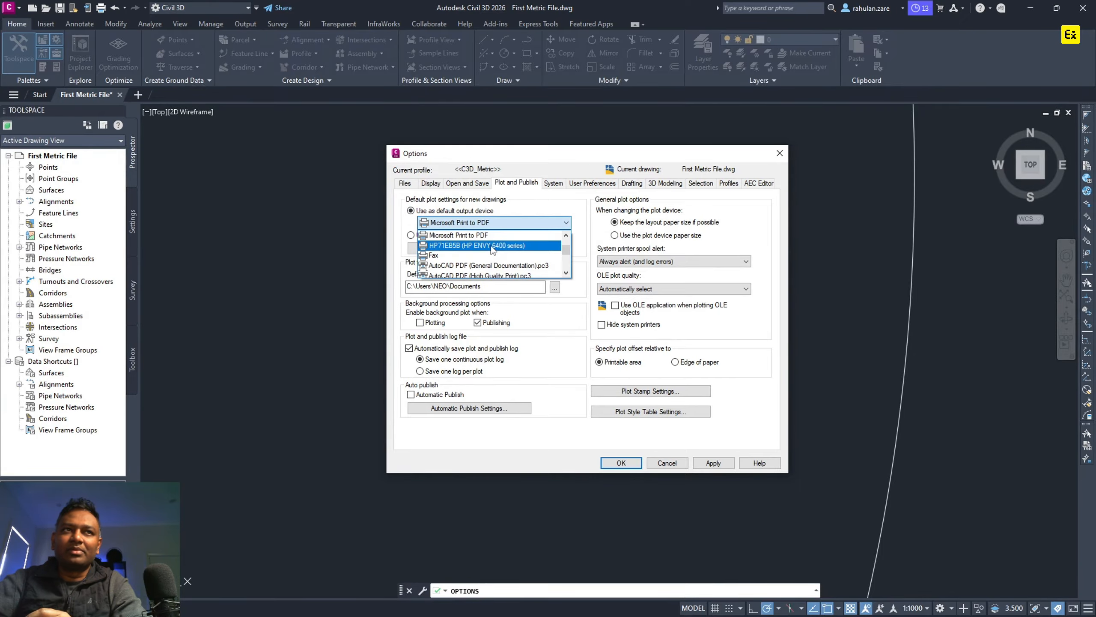
click(479, 236)
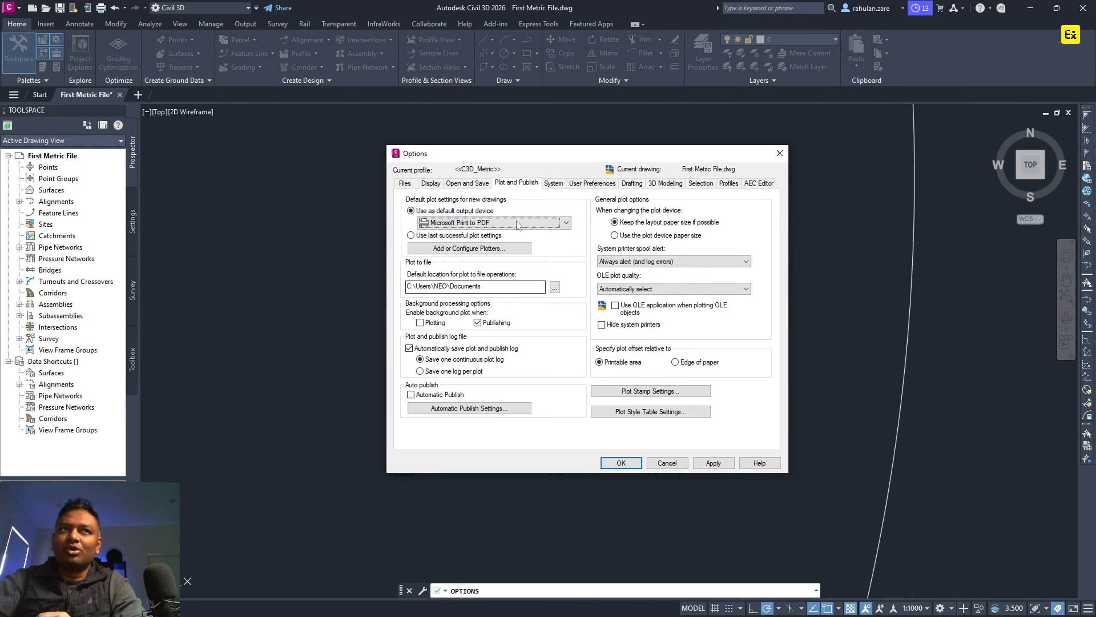
Show the System options and open the Graphics Performance settings for hardware acceleration.
click(553, 185)
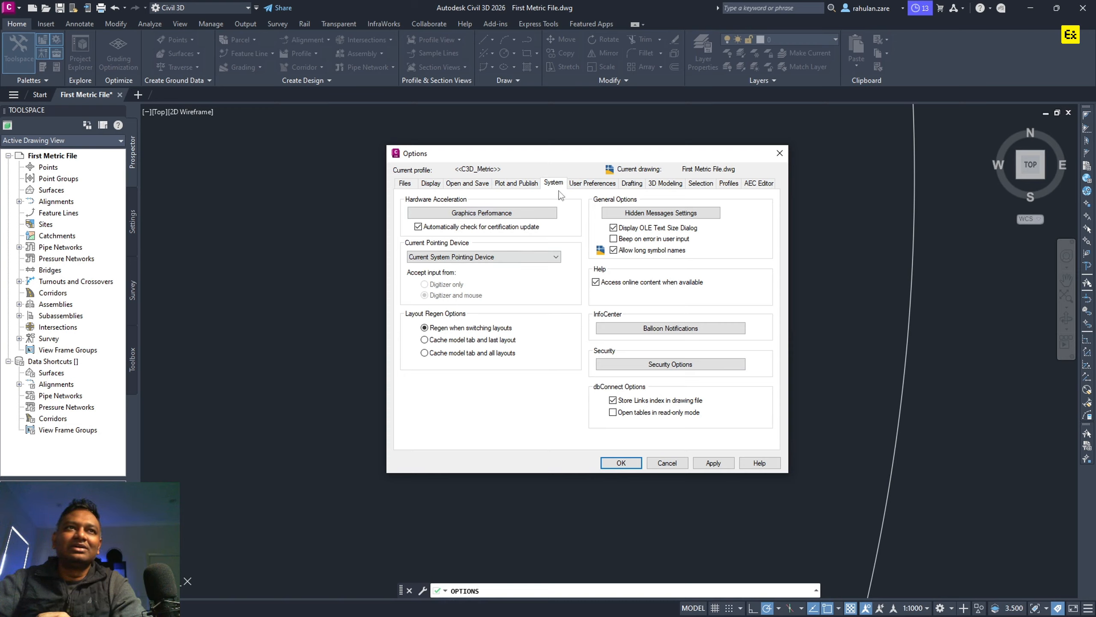
click(516, 213)
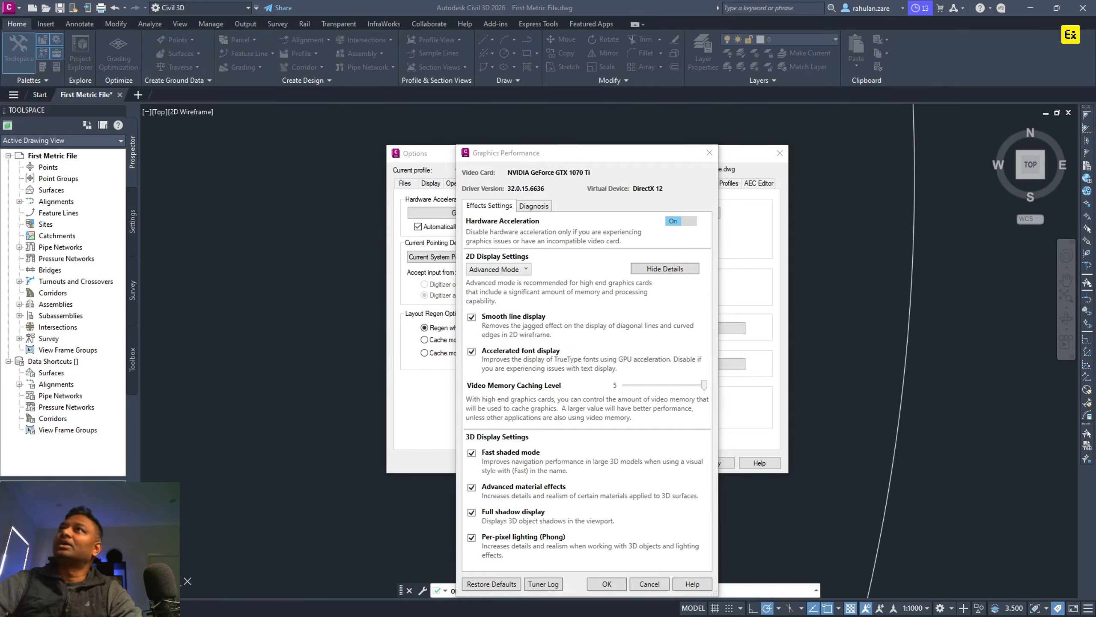
Switch to the Chrome window with the Civil 3D GPU search results and open System requirements for Autodesk Civil 3D 2024 in a new tab.
drag(1095, 218, 593, 12)
double_click(637, 15)
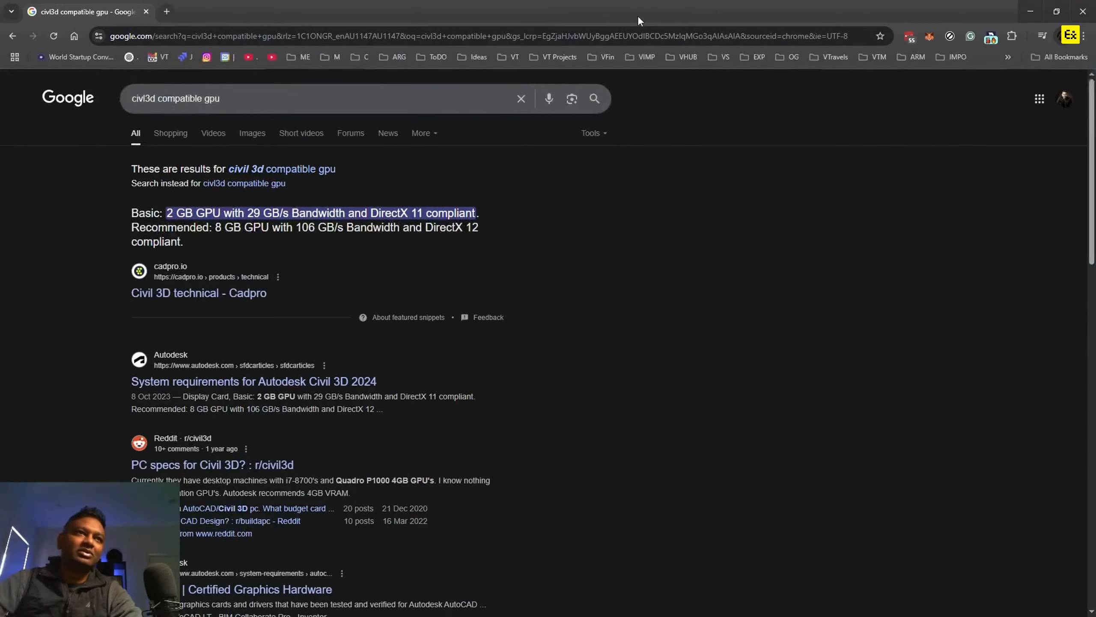
middle_click(313, 386)
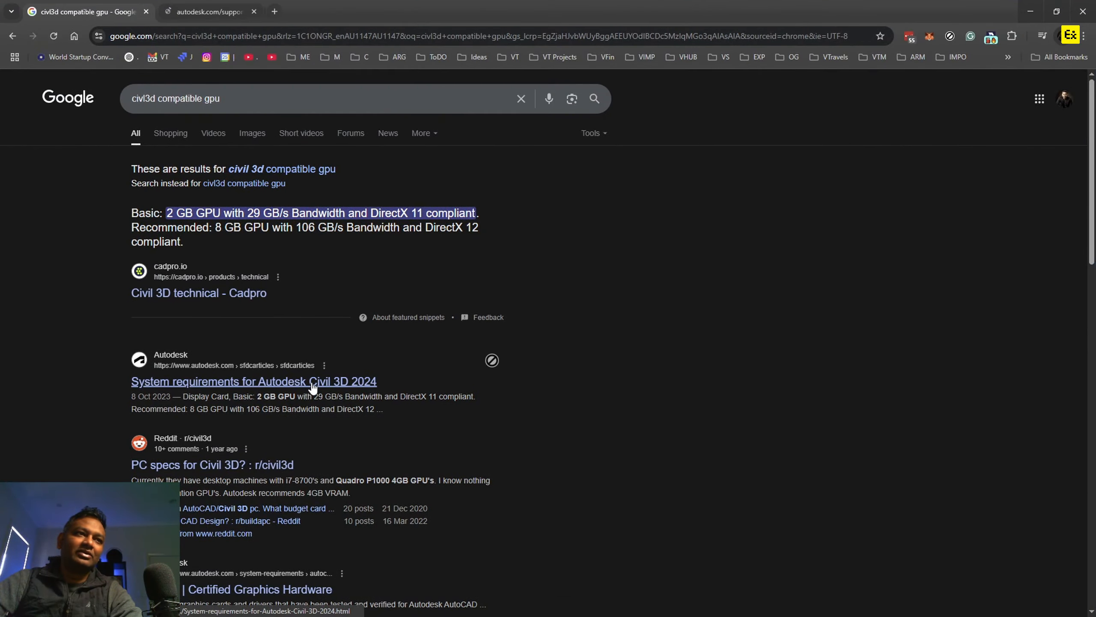
click(192, 11)
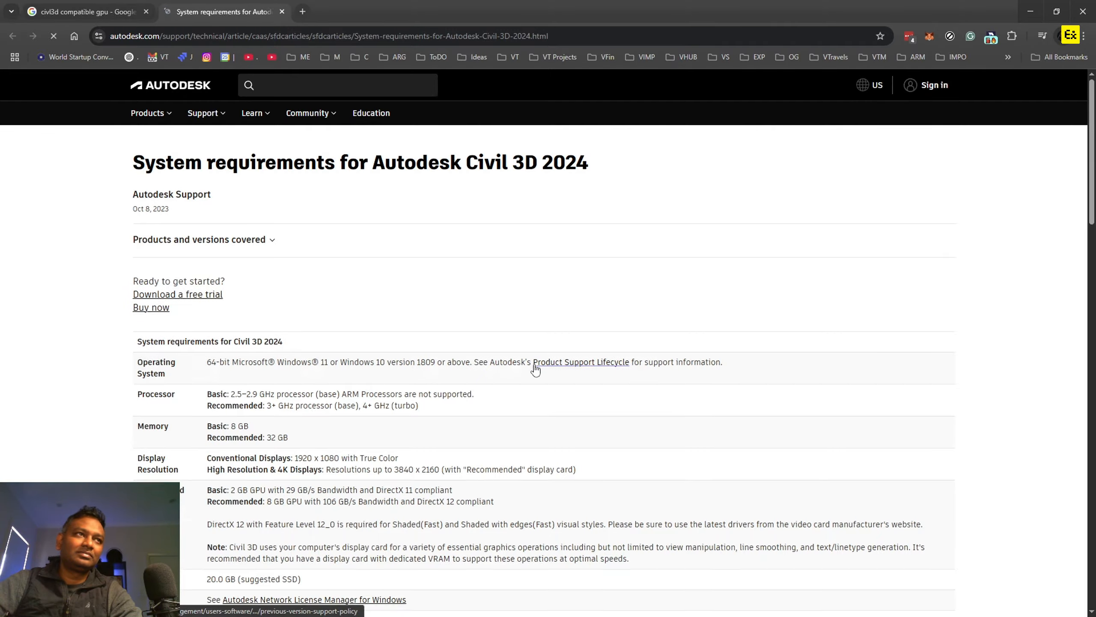
Examine the display card requirements and the rest of the Civil 3D 2024 system requirements page.
scroll(535, 369, down, 5)
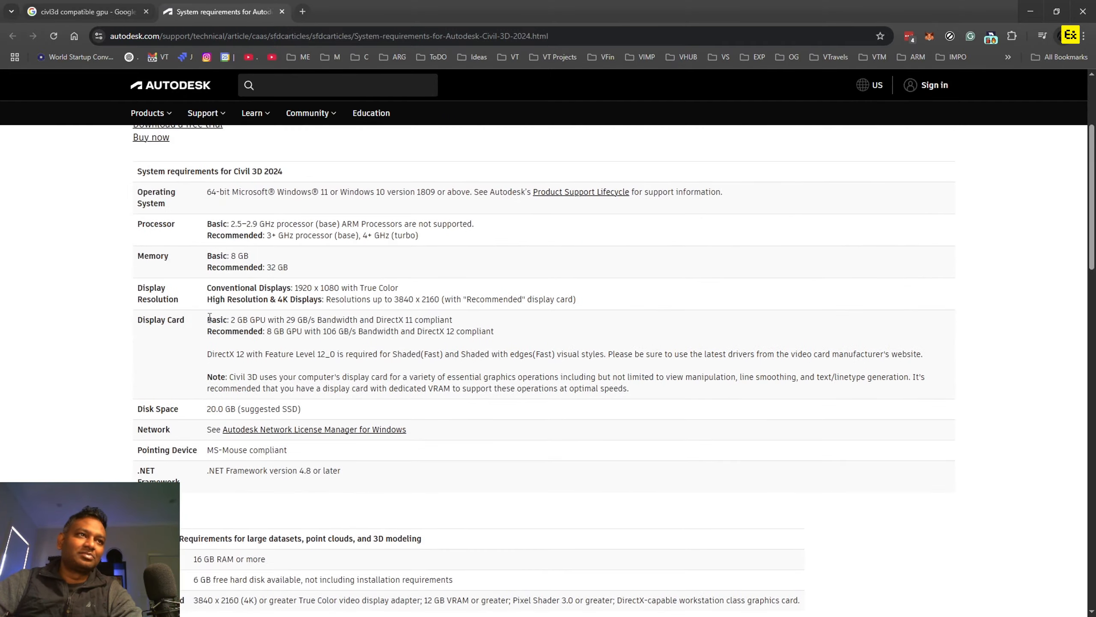
drag(210, 317, 700, 401)
click(527, 404)
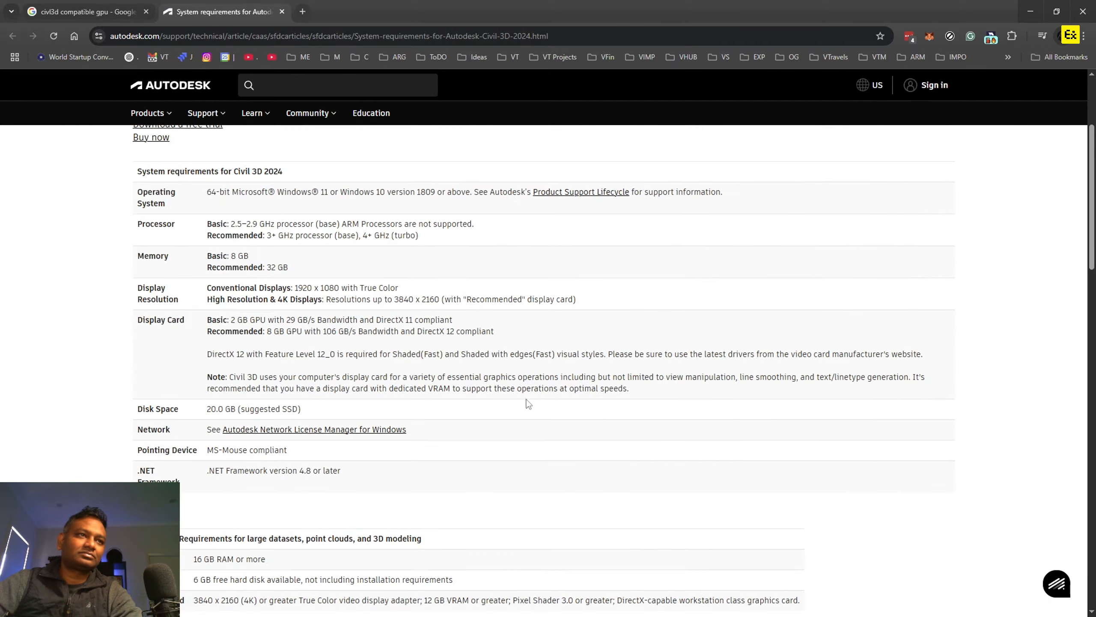
scroll(444, 404, down, 8)
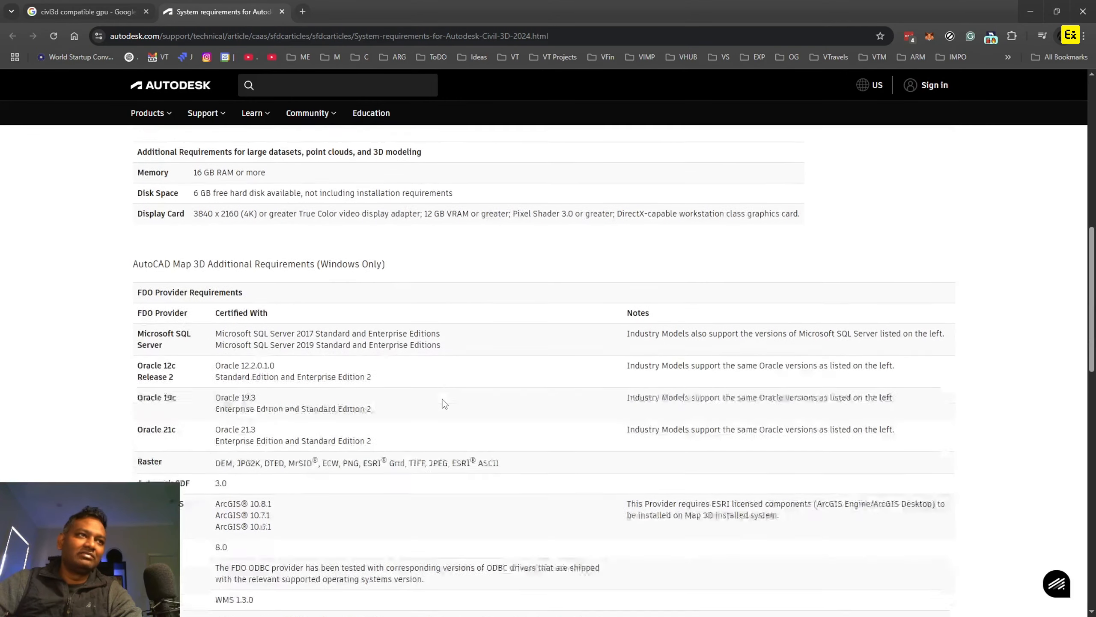
scroll(445, 404, down, 8)
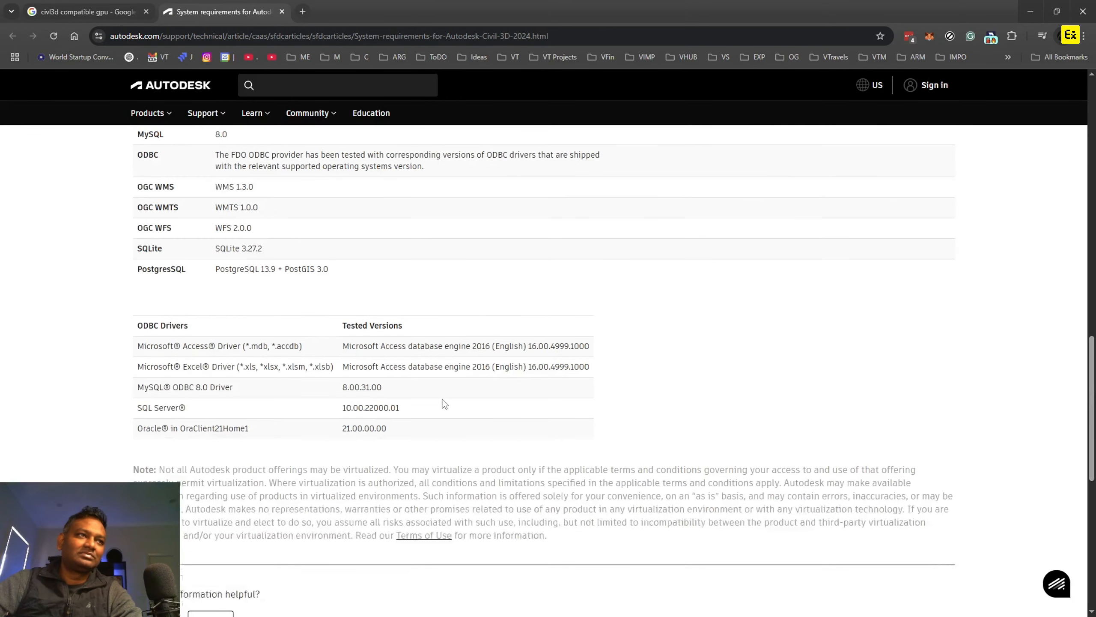
scroll(444, 403, down, 7)
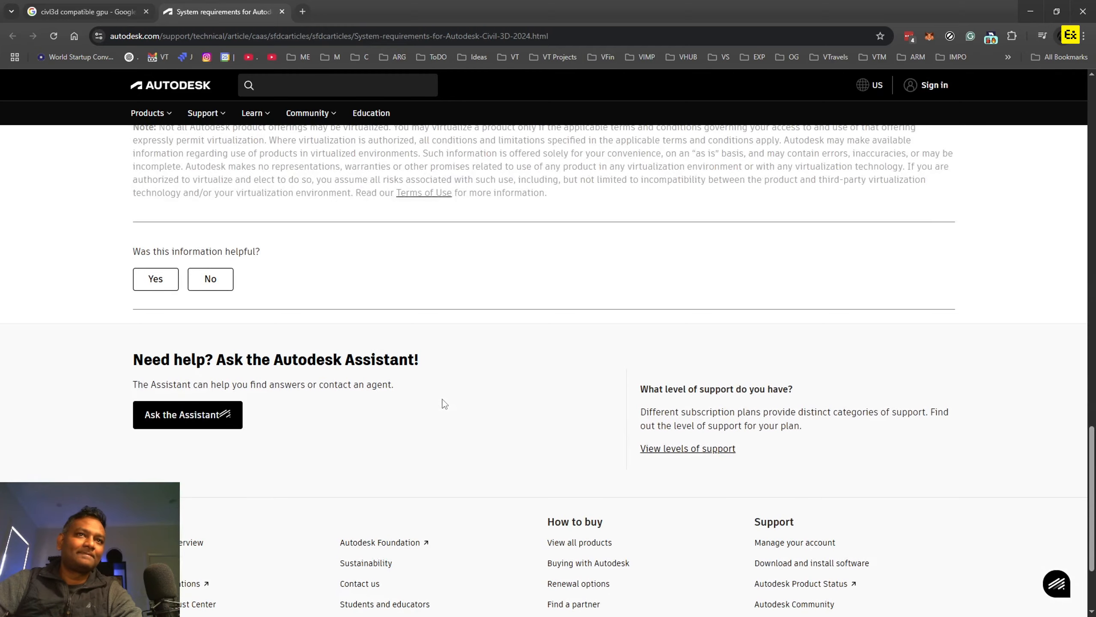
Return to the search results and open the AutoCAD Certified Graphics Hardware page in a new tab.
click(100, 13)
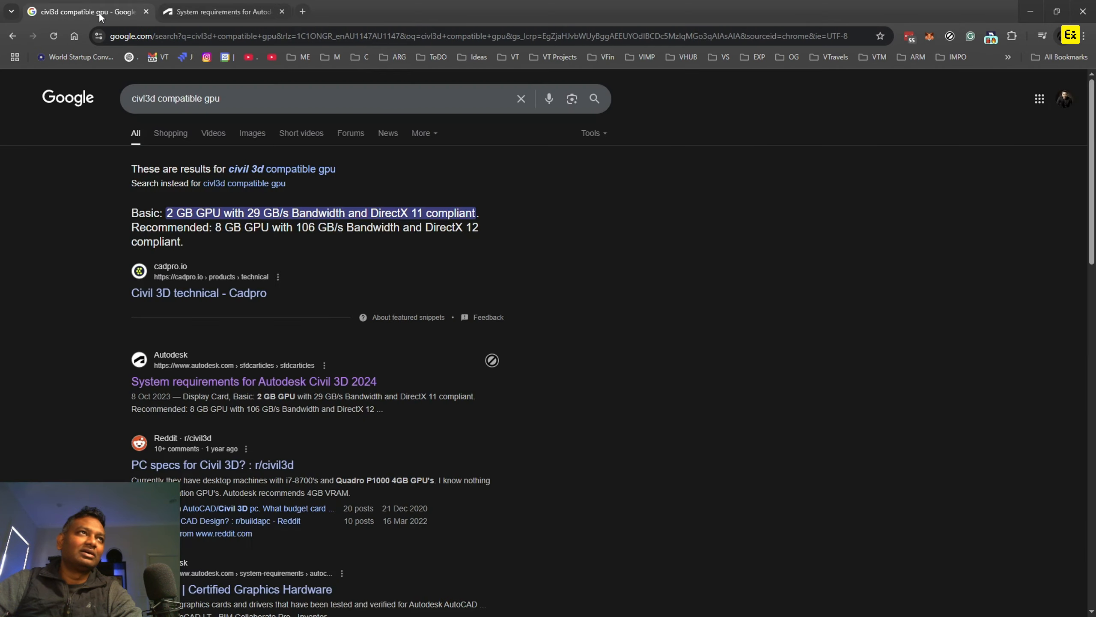
scroll(452, 377, down, 5)
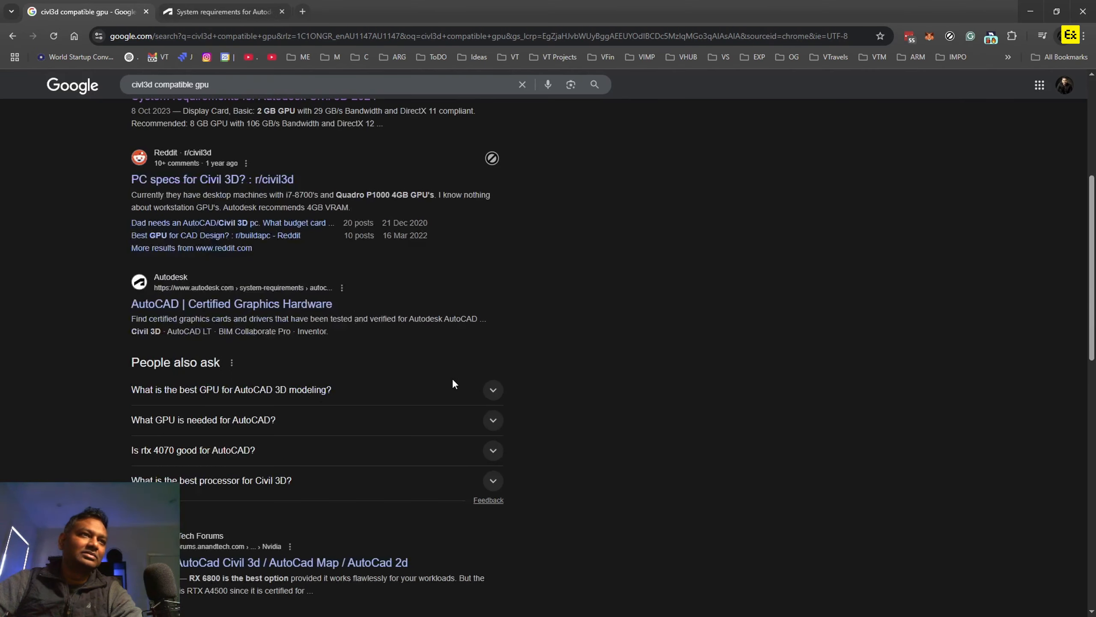
middle_click(296, 308)
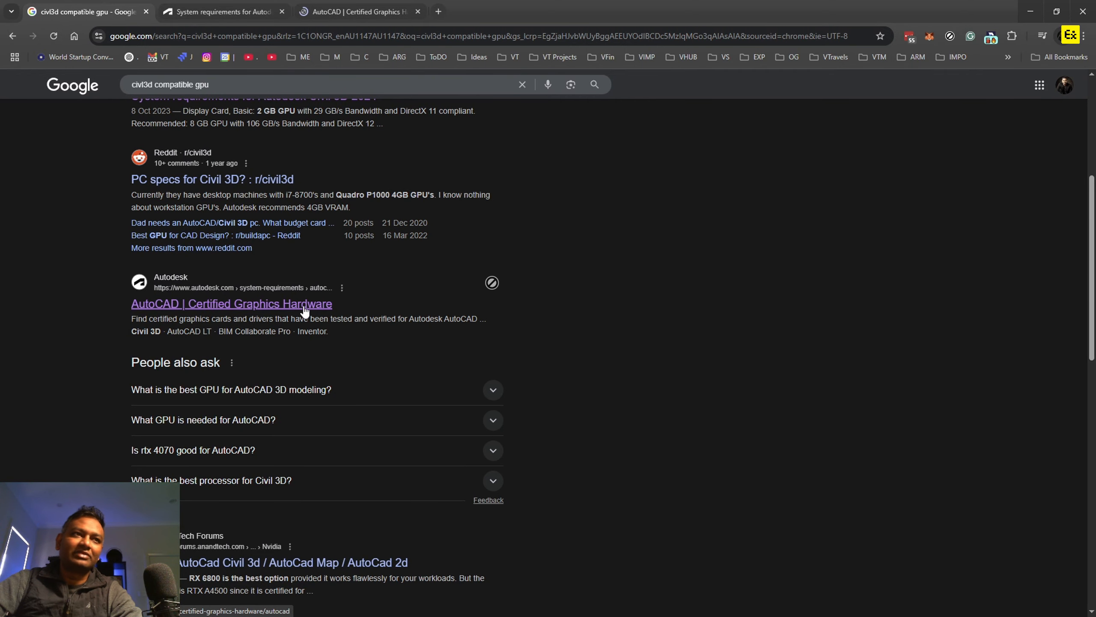
click(354, 11)
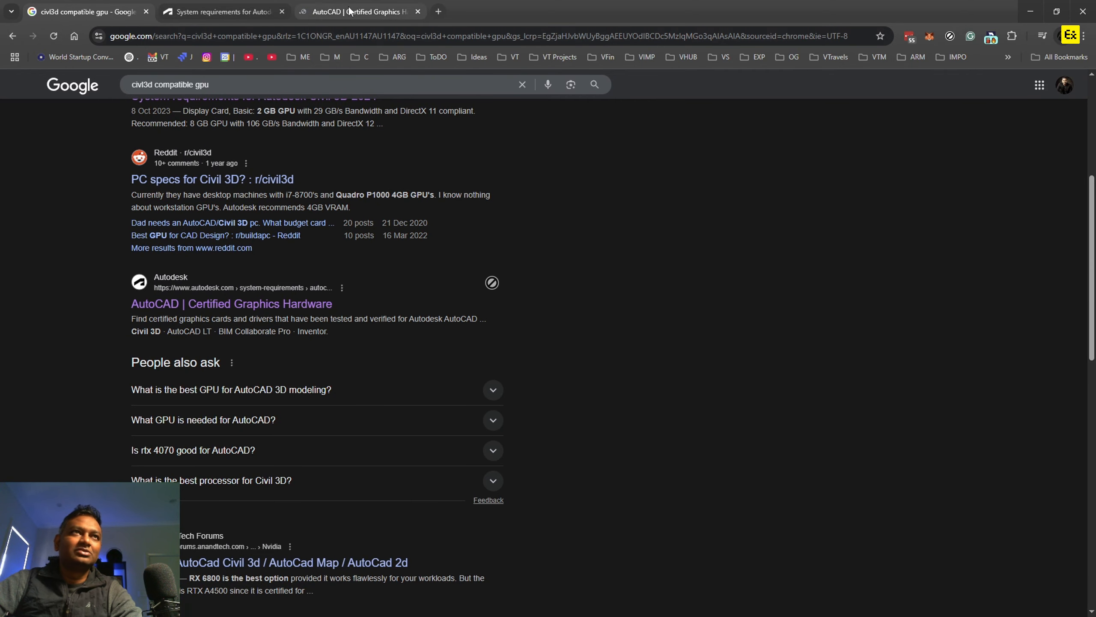
Examine the AutoCAD certified graphics hardware page and its list of cards for 2026 on Windows 11 64-bit.
scroll(436, 425, down, 5)
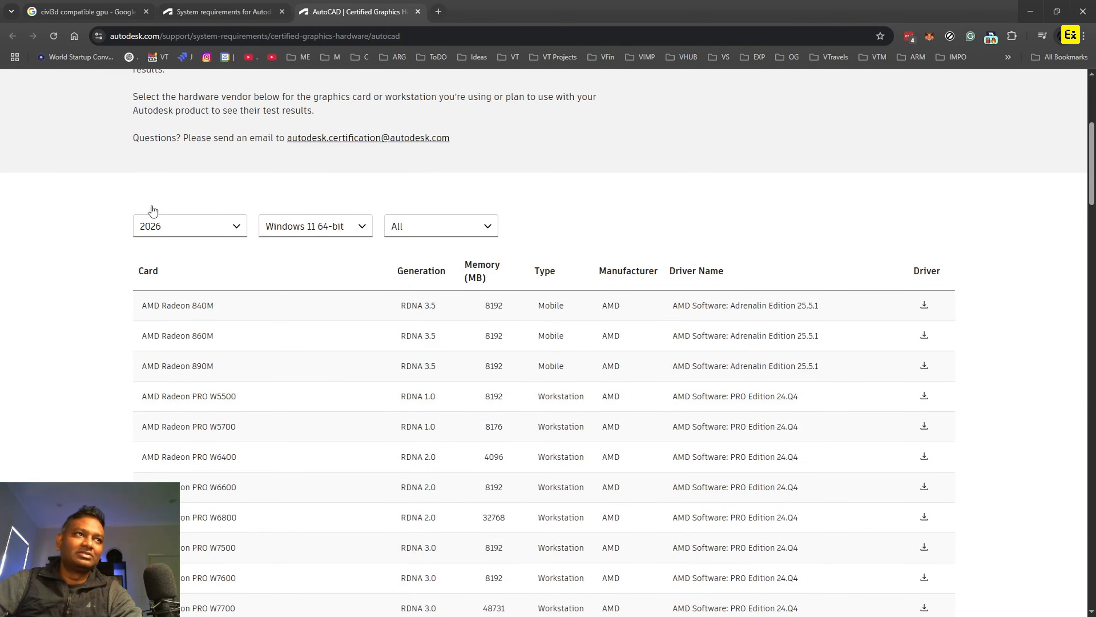
scroll(291, 483, down, 5)
scroll(290, 484, up, 9)
scroll(291, 484, up, 2)
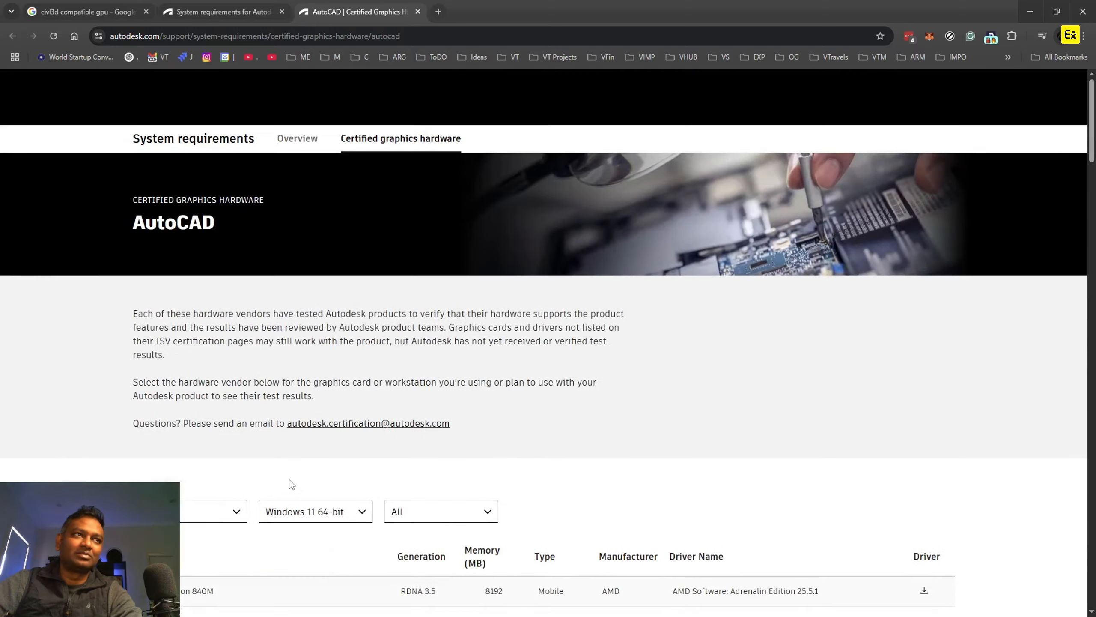
double_click(207, 223)
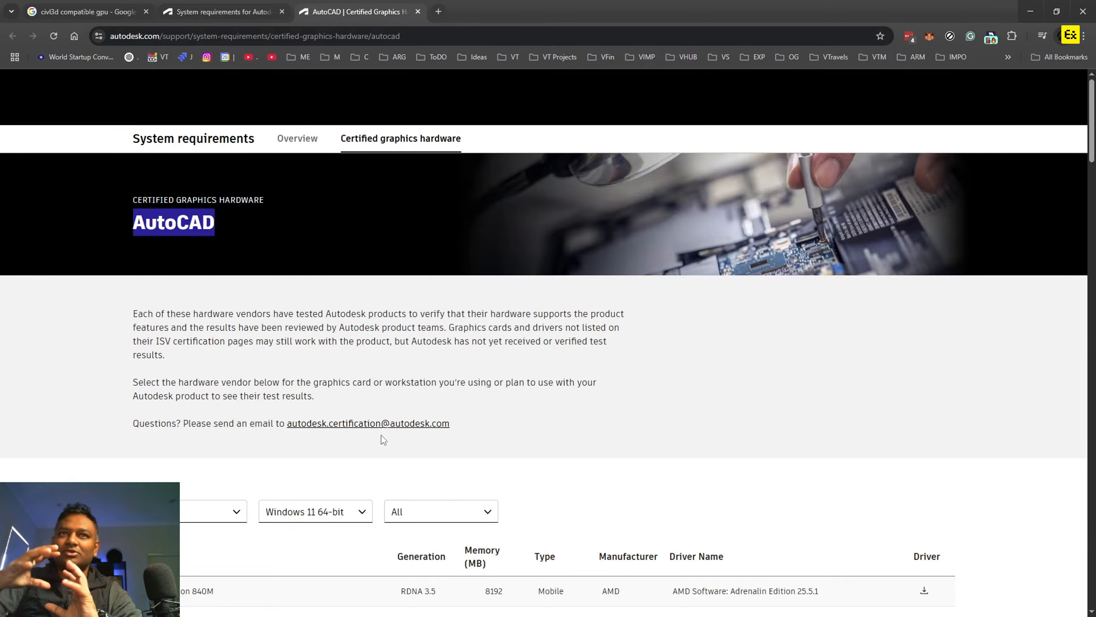
scroll(381, 435, down, 5)
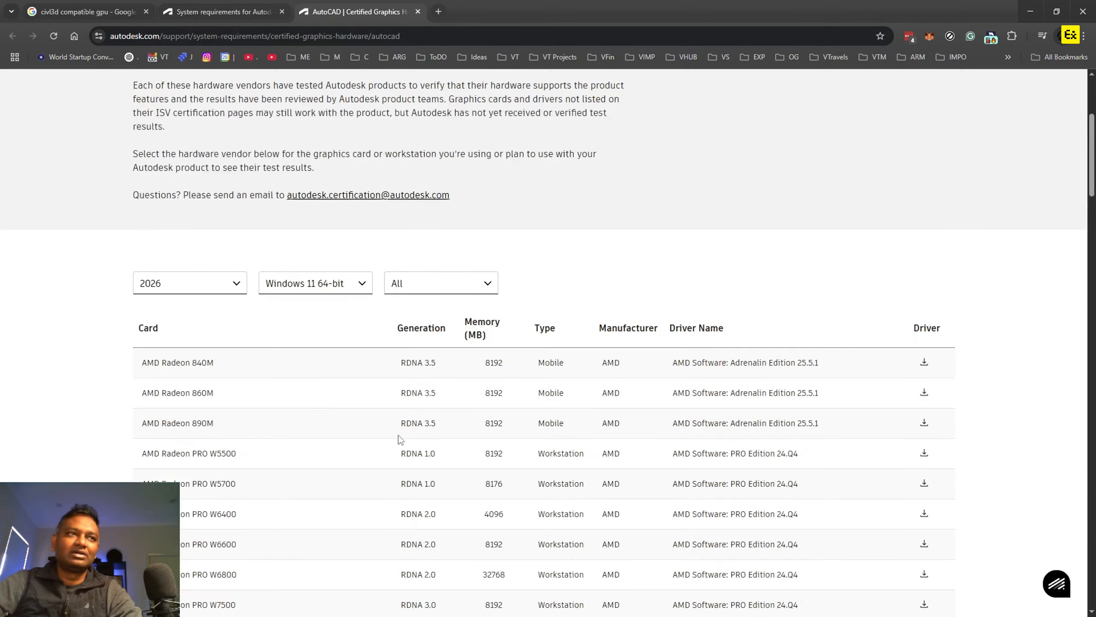
scroll(472, 375, down, 5)
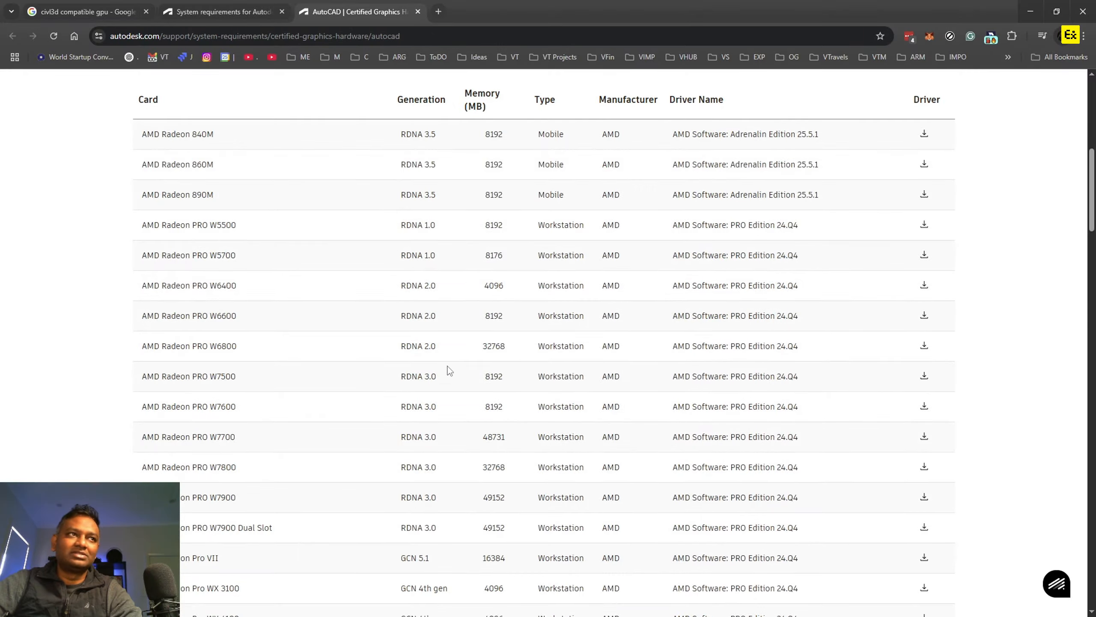
scroll(447, 371, down, 15)
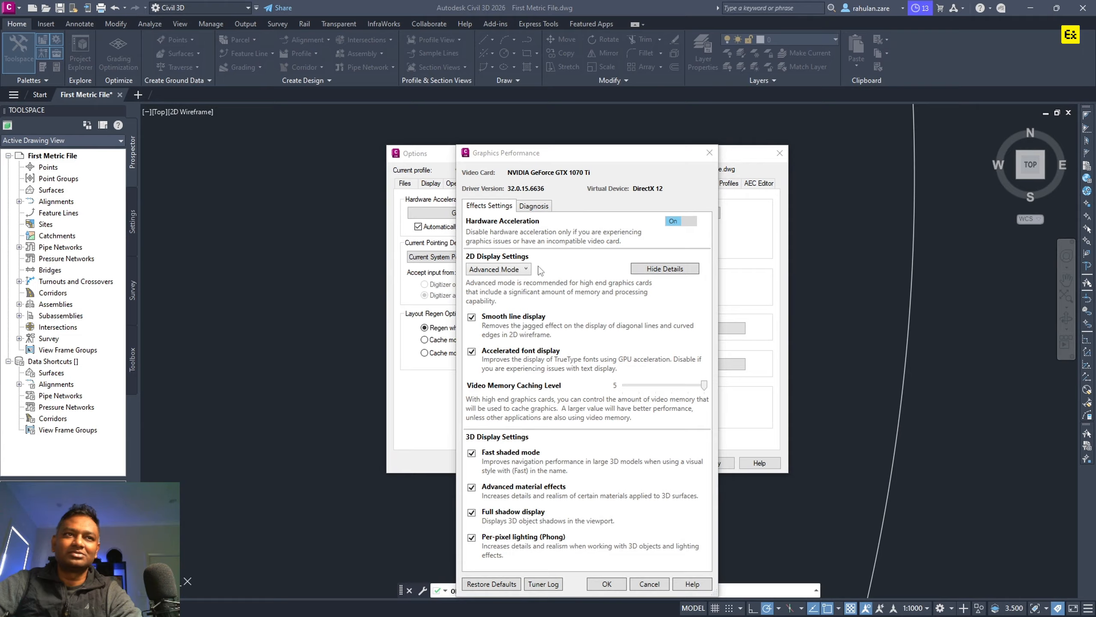
Back in Civil 3D, cancel the Graphics Performance settings and review the User Preferences, Drafting, 3D Modeling and Selection options.
click(647, 583)
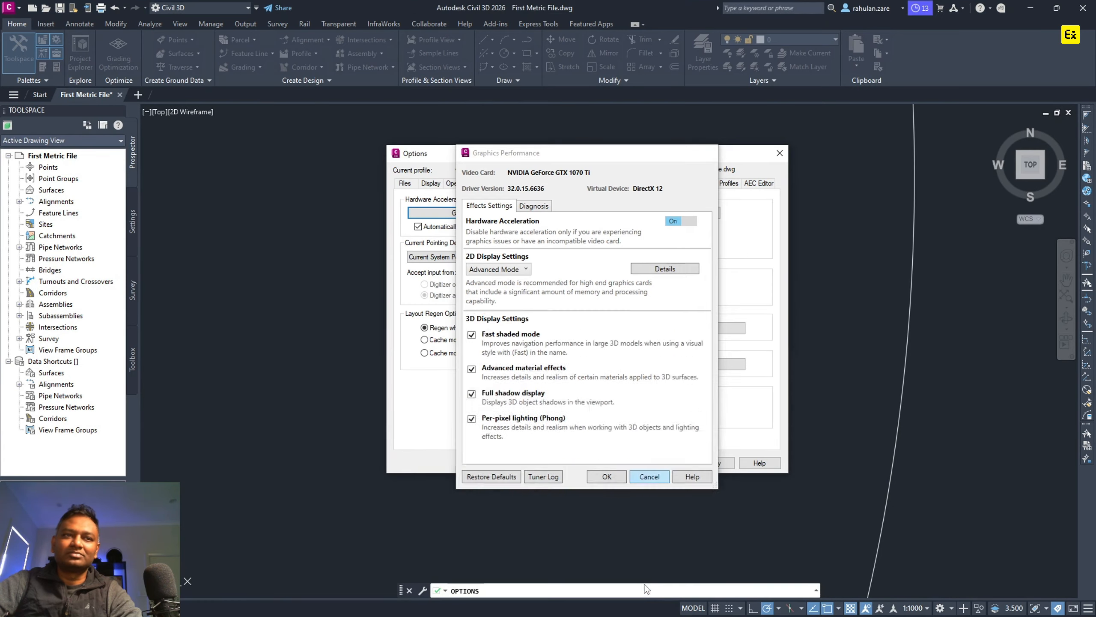
click(592, 183)
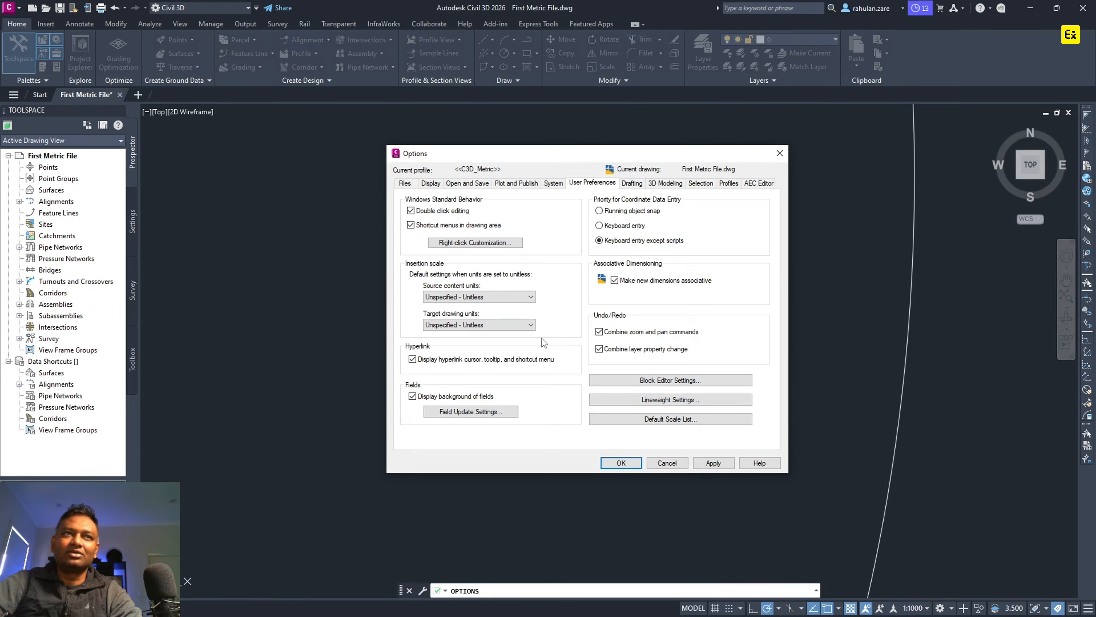
click(638, 189)
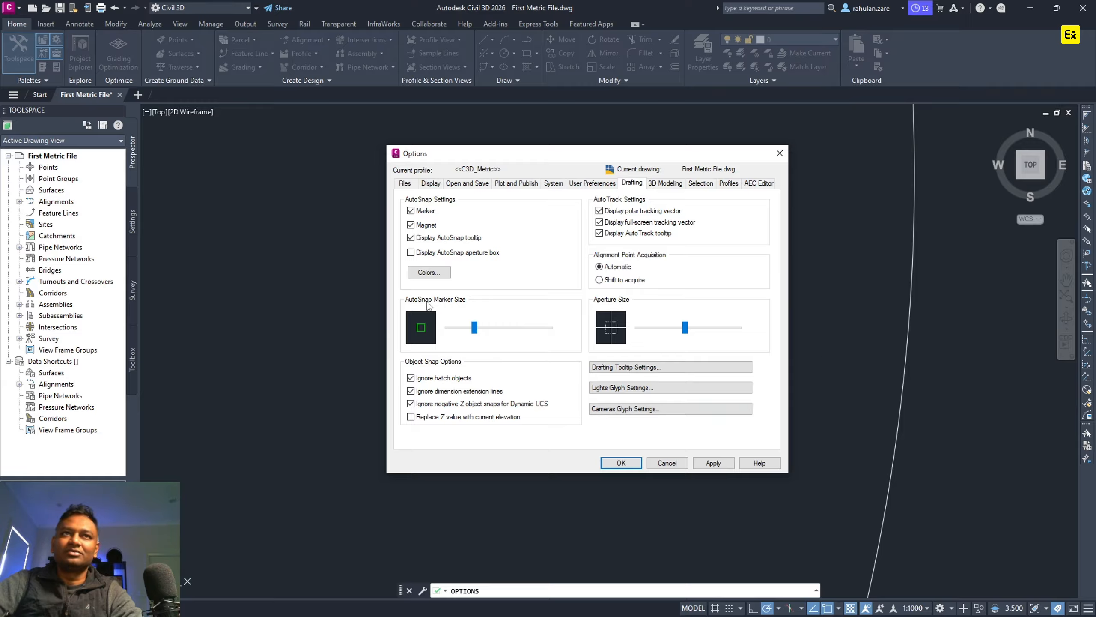
click(669, 186)
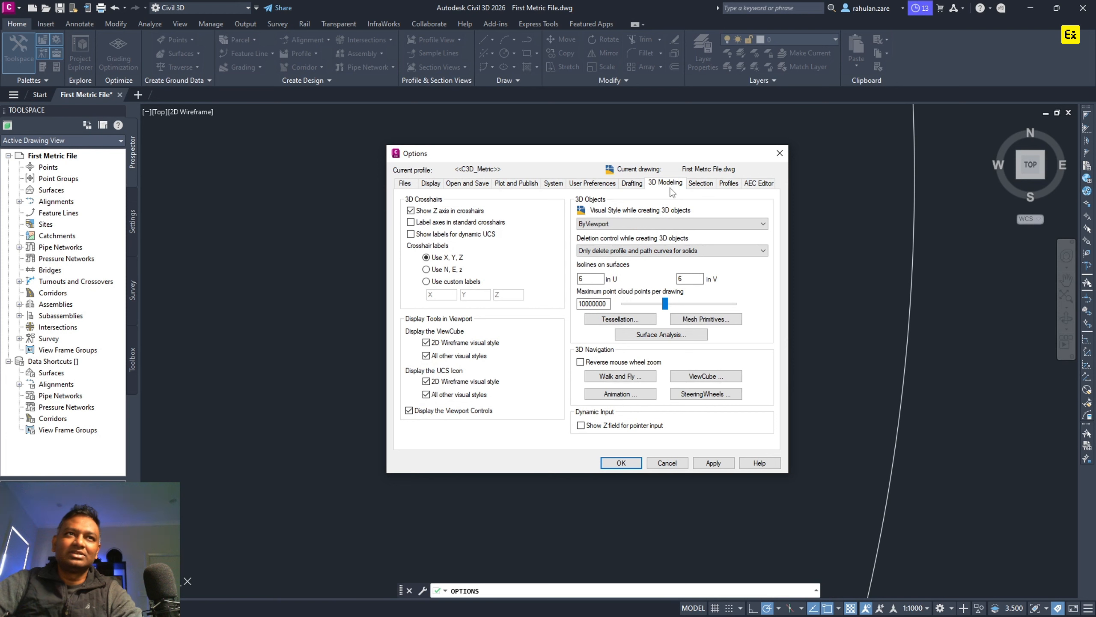
click(701, 184)
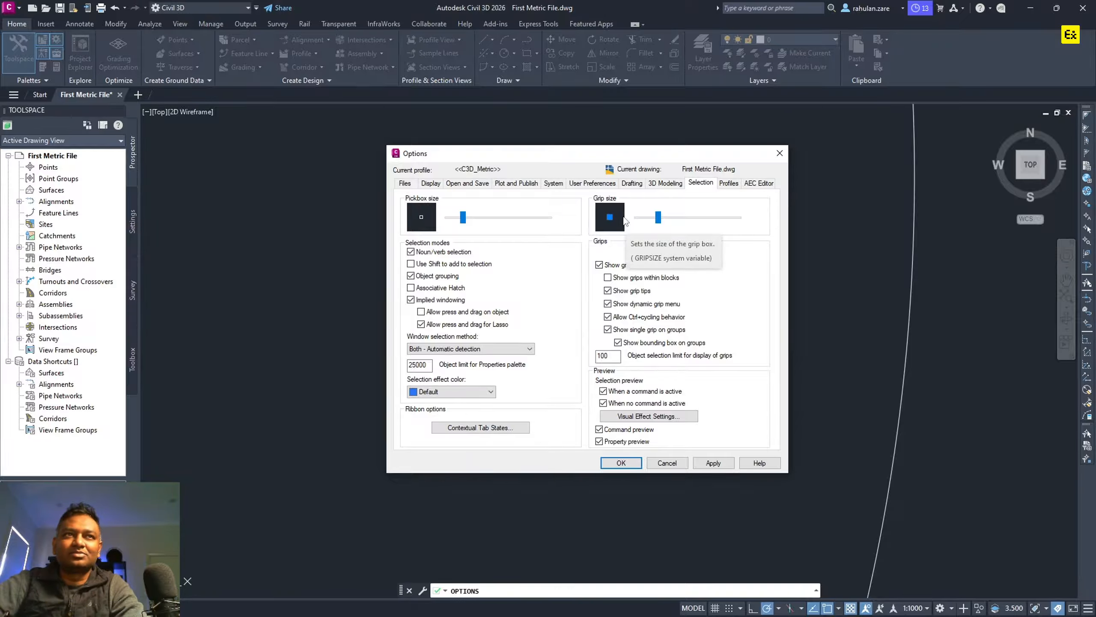
Review the Profiles and AEC Editor options and accept the Options dialog.
click(729, 183)
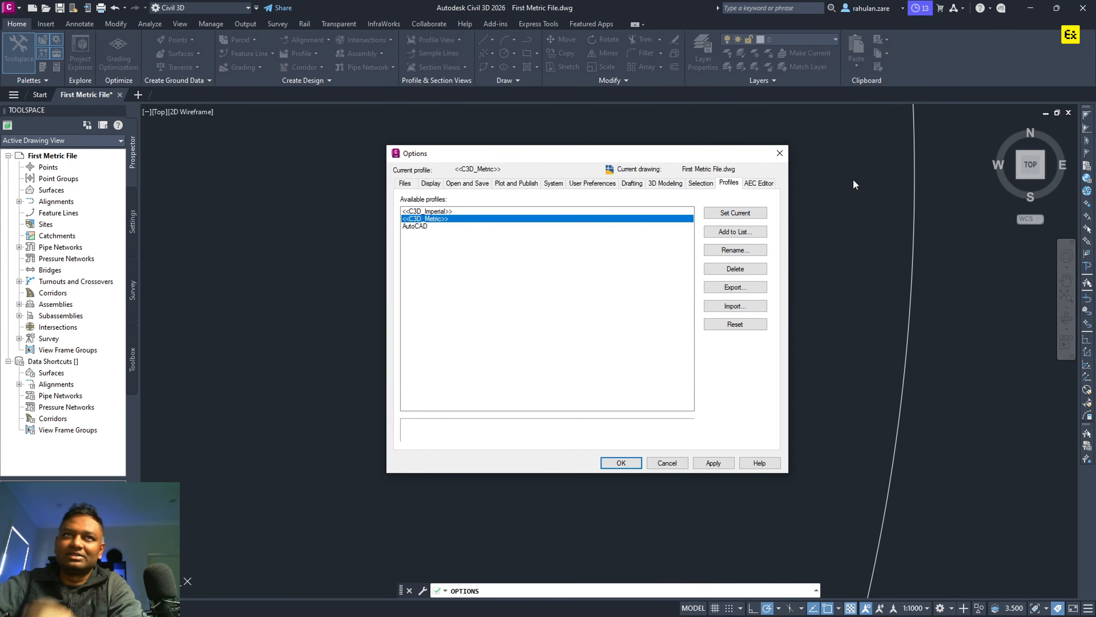
click(758, 183)
click(621, 462)
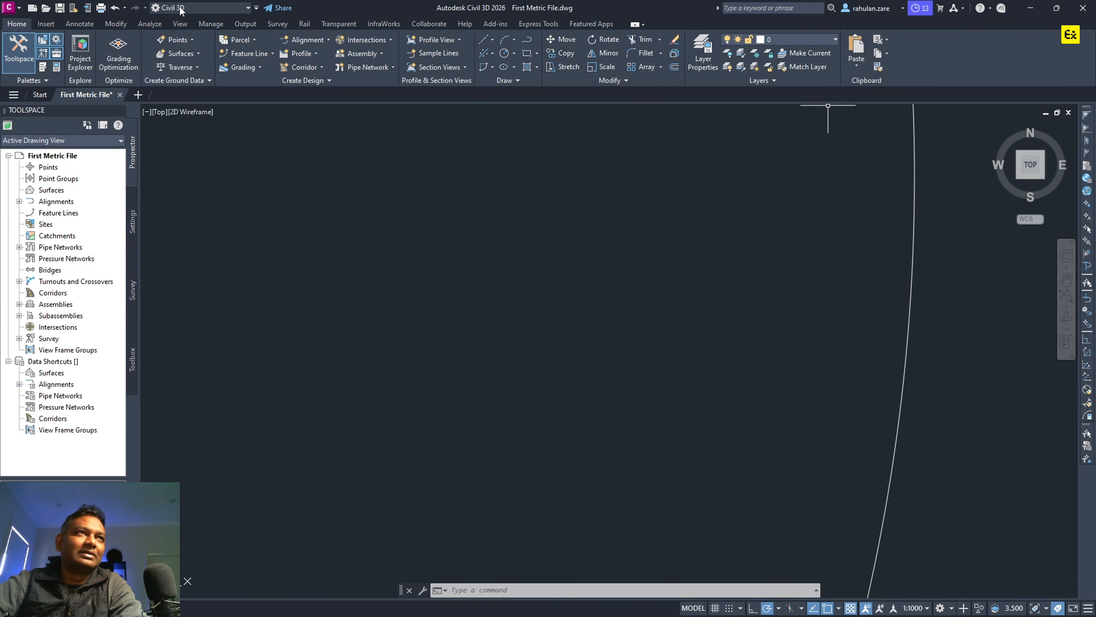
Add the Profile View command to the Quick Access Toolbar and remove it again.
click(256, 8)
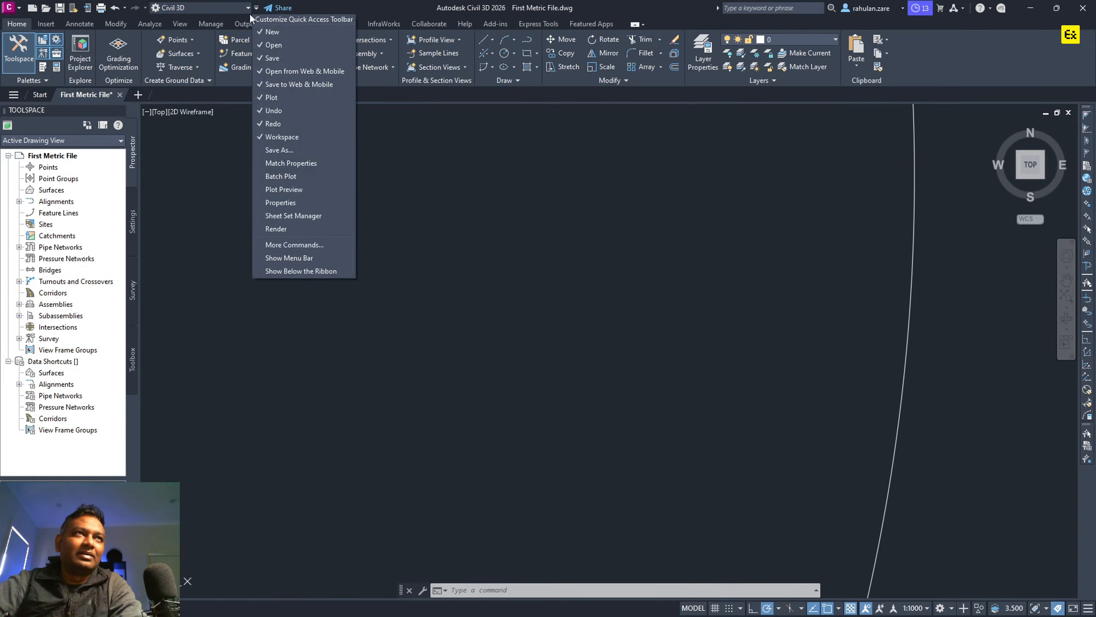
click(427, 63)
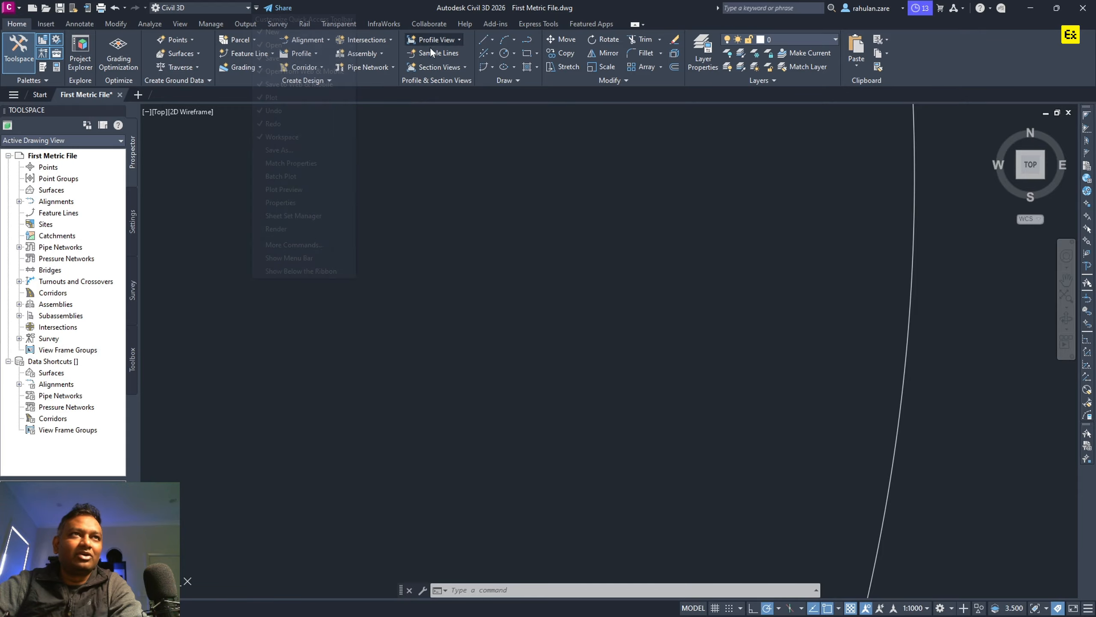
right_click(426, 48)
key(Escape)
right_click(431, 46)
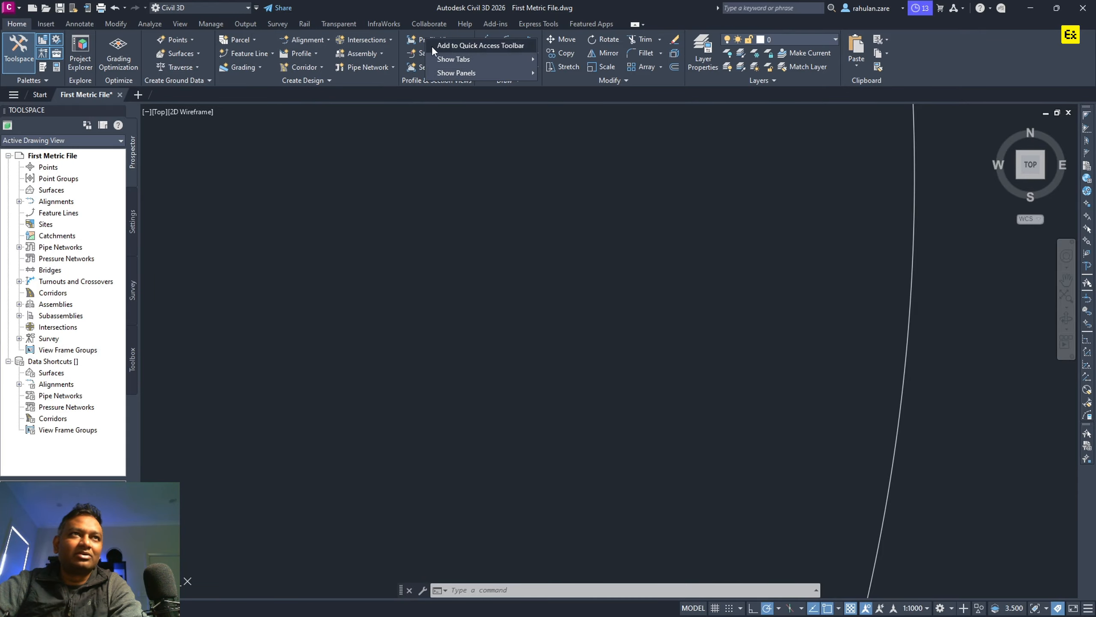
click(455, 47)
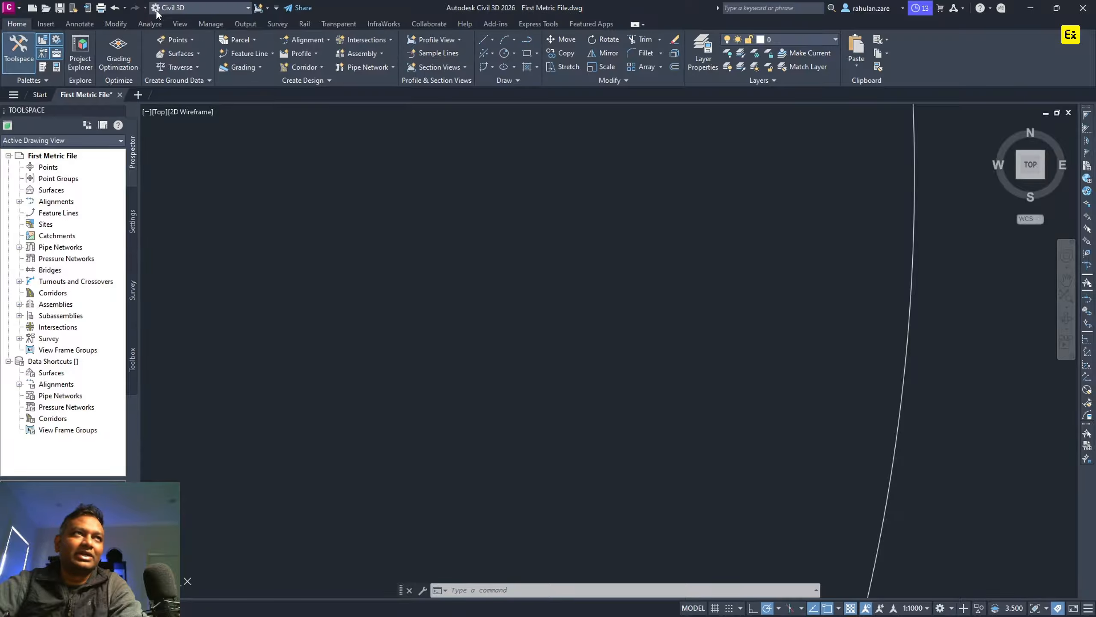
right_click(260, 9)
click(276, 15)
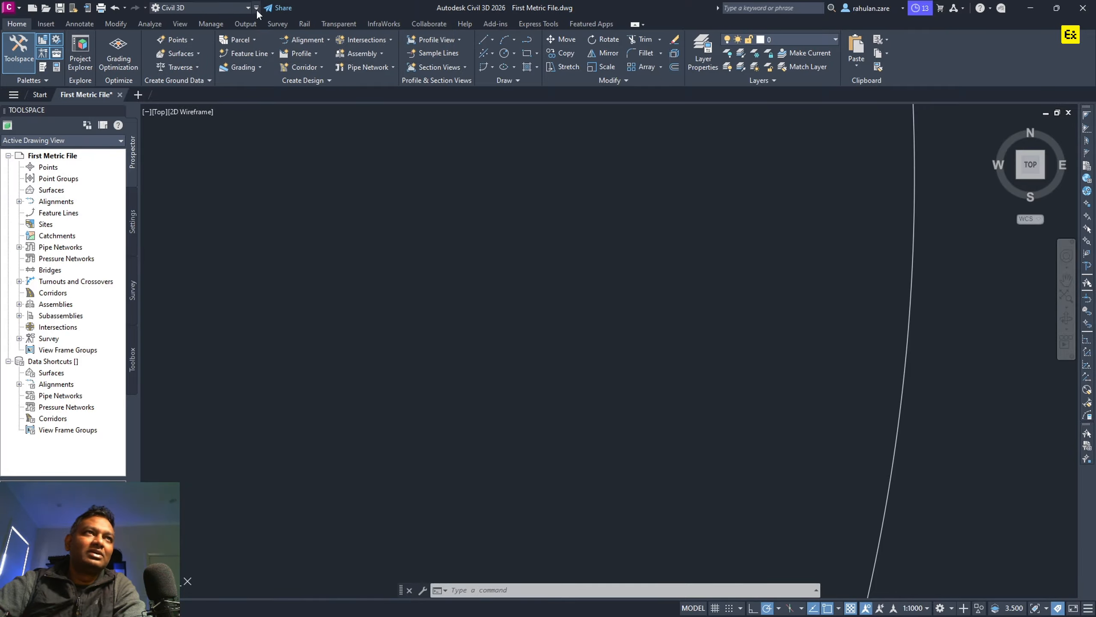
Look over the full list of commands that can be added to the Quick Access Toolbar and exit without saving changes.
click(257, 8)
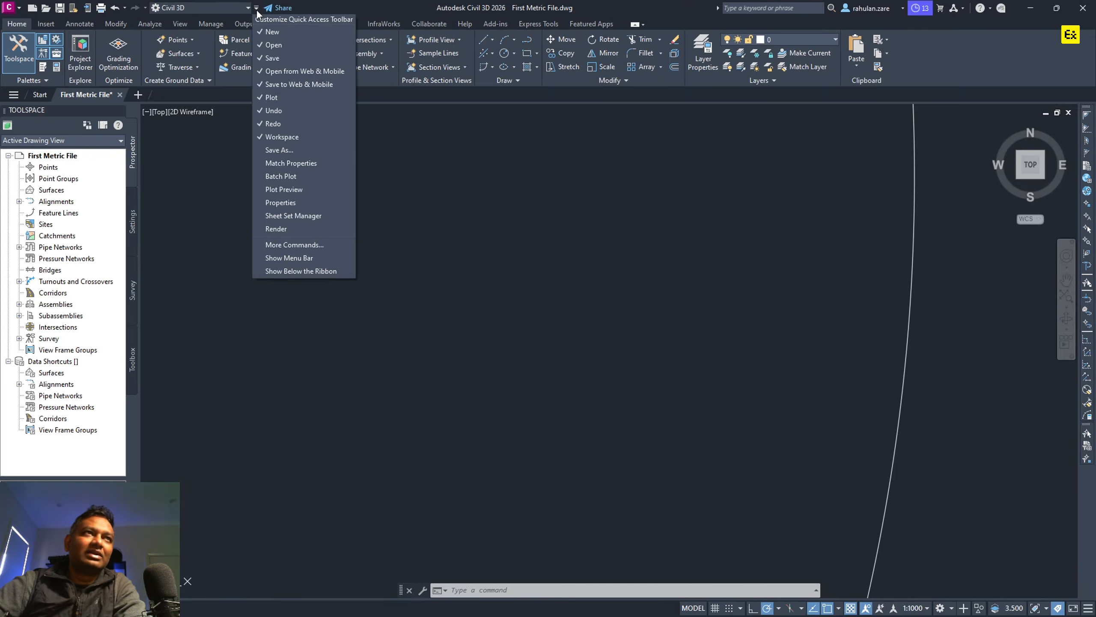
click(284, 245)
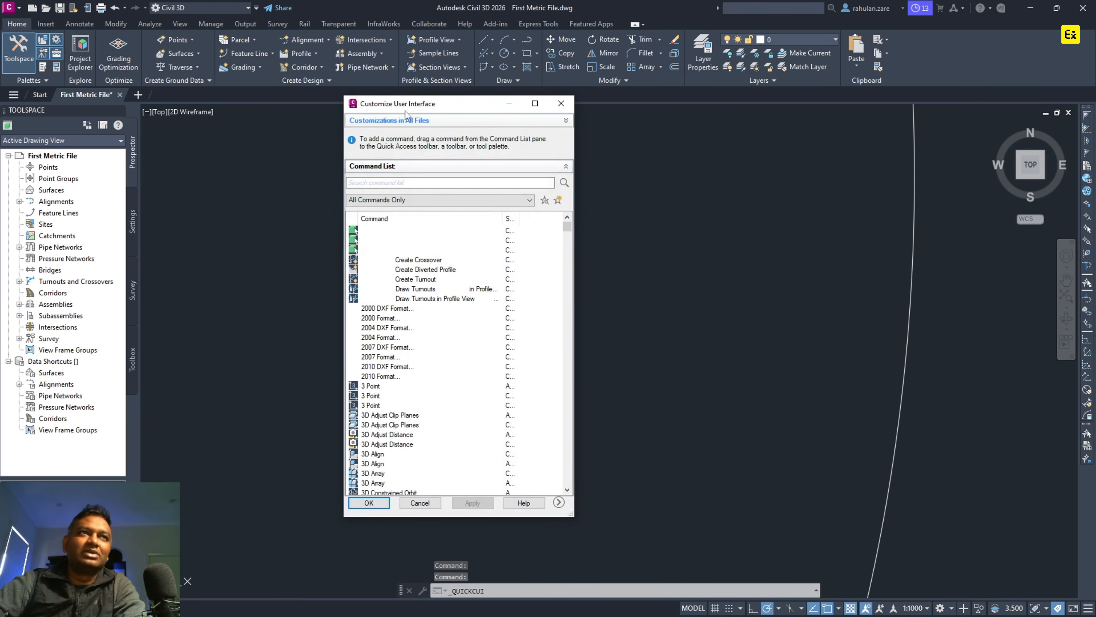
drag(441, 108, 327, 94)
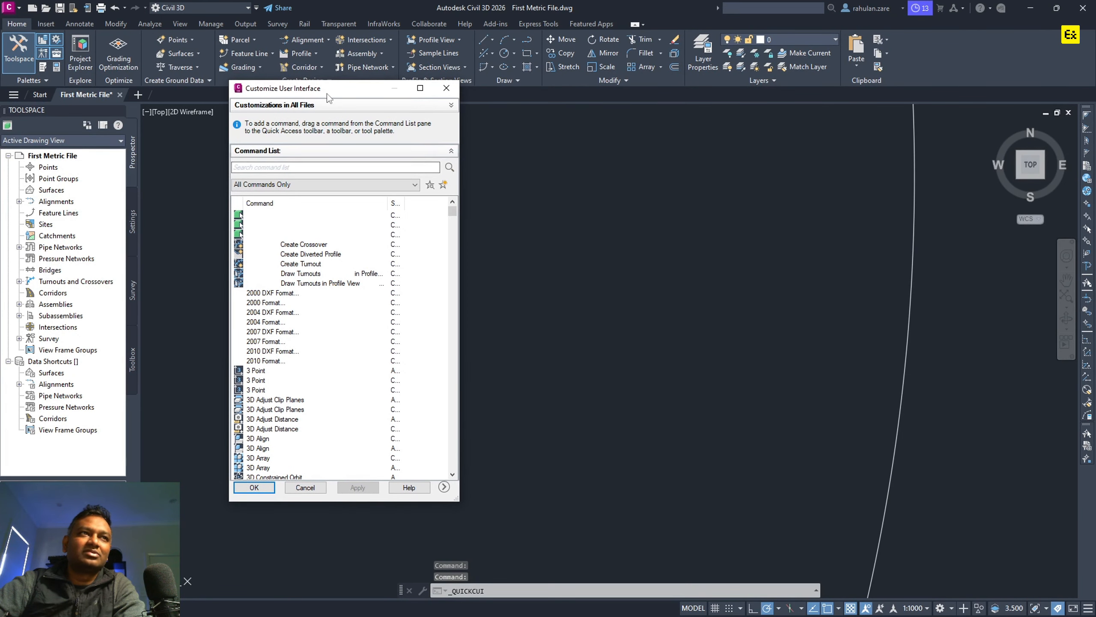
click(270, 322)
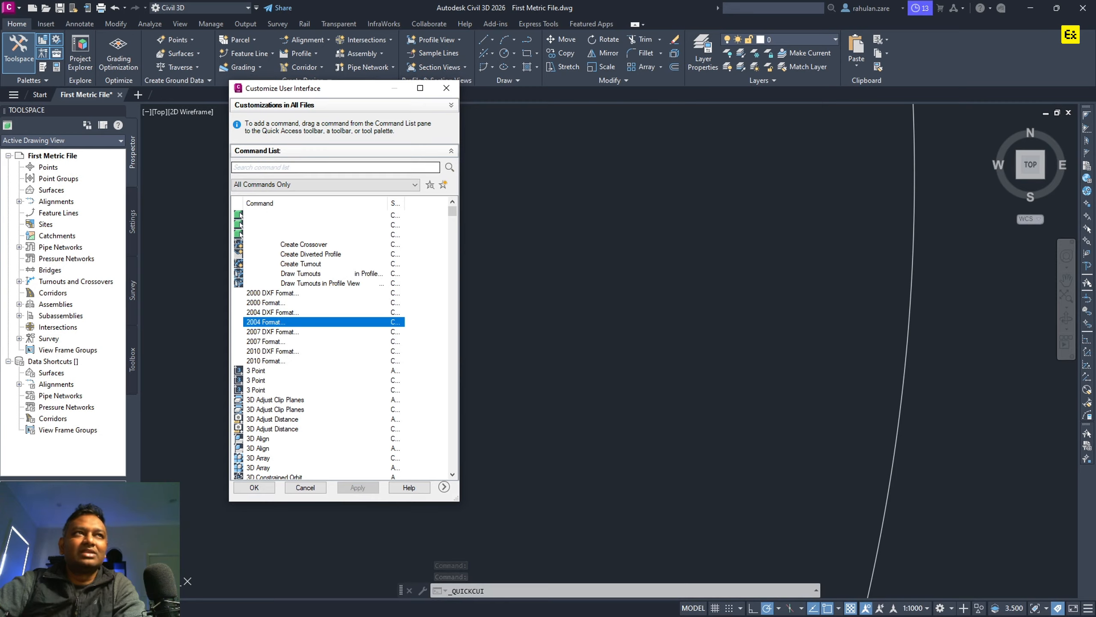
click(446, 90)
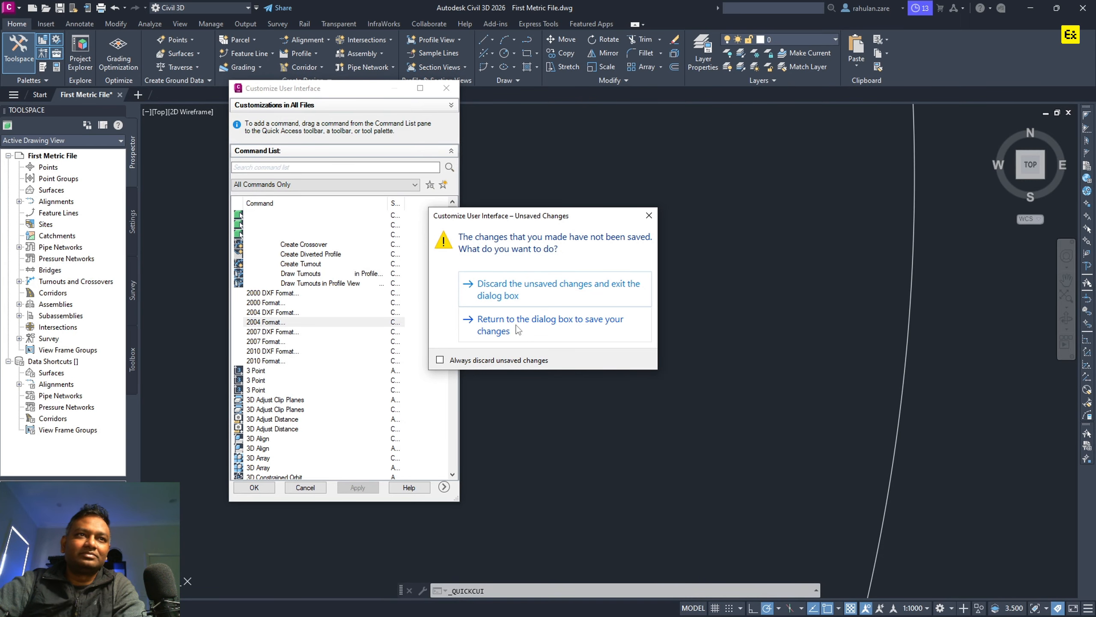
click(520, 298)
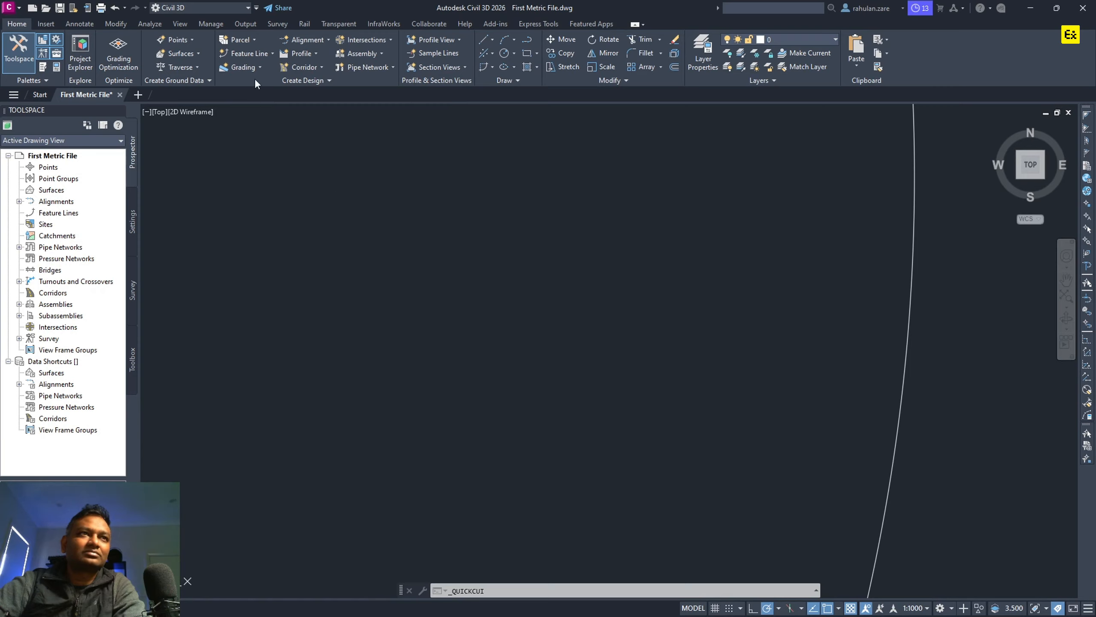
Move the Quick Access Toolbar below the ribbon and restore it above the ribbon.
click(256, 8)
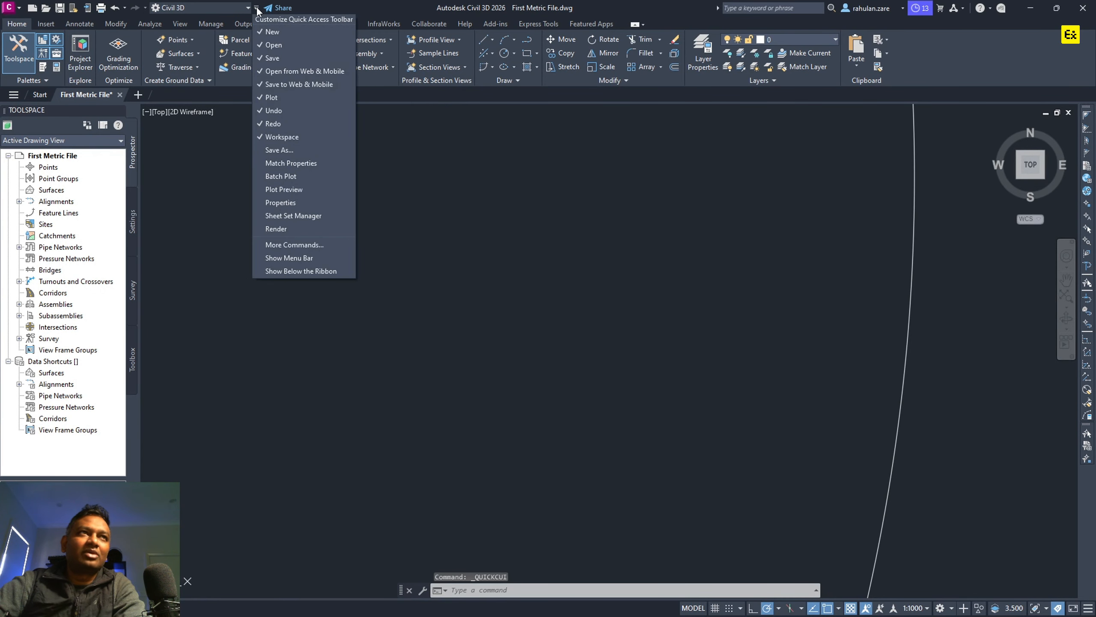
click(298, 270)
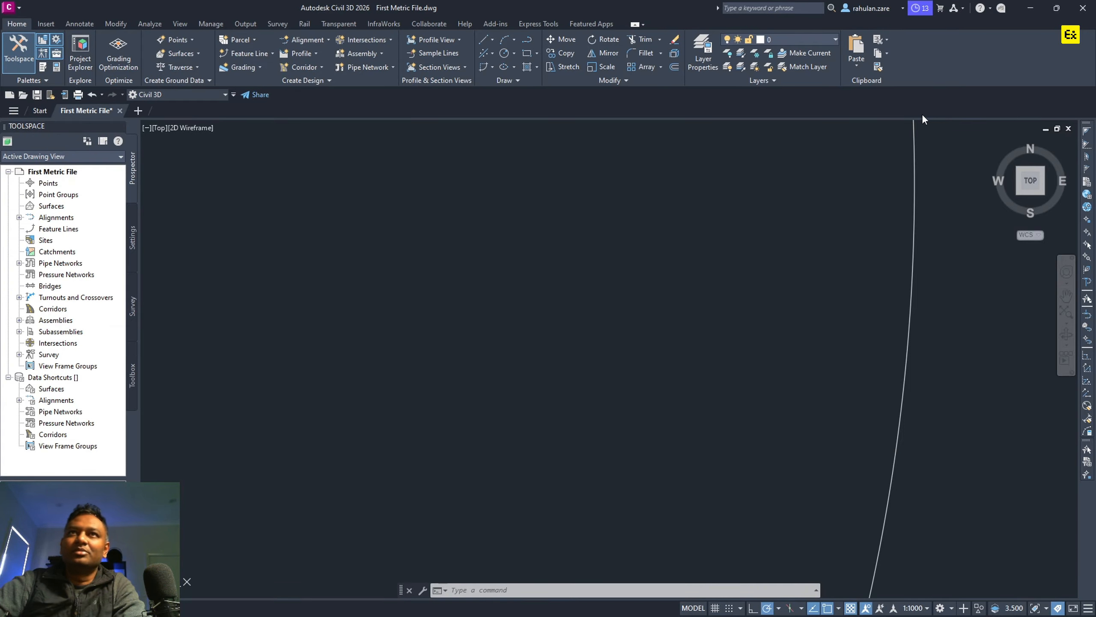
click(233, 95)
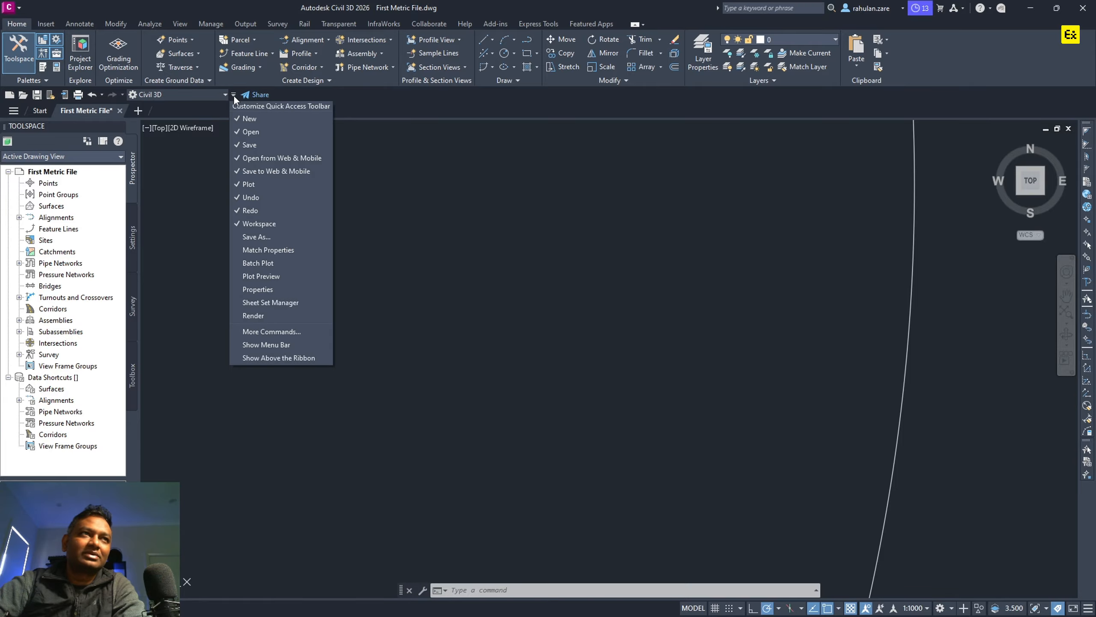
click(255, 357)
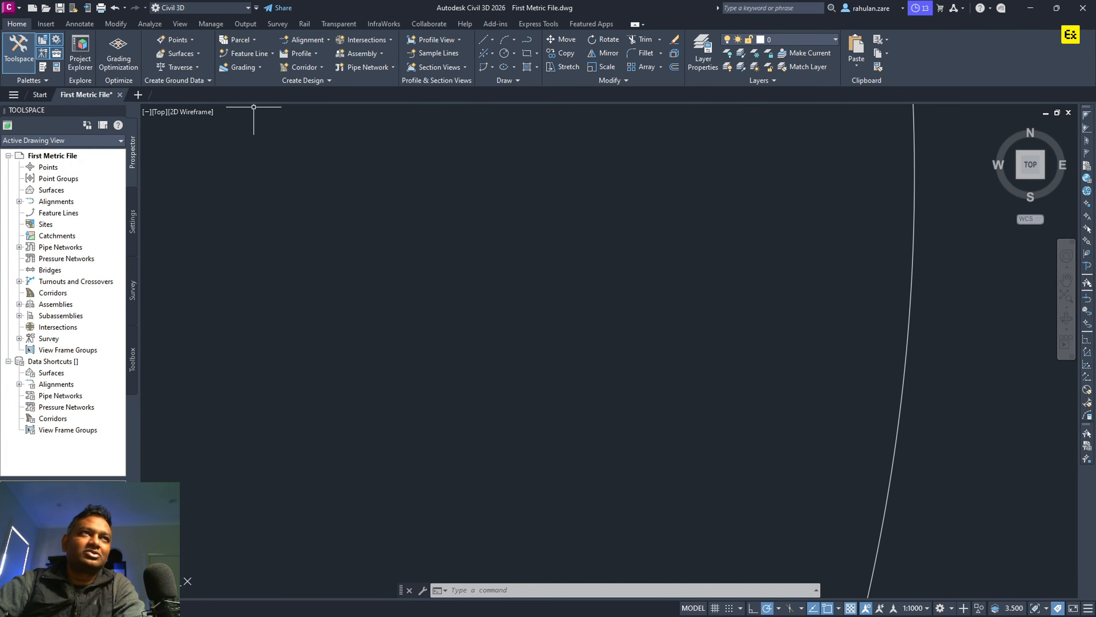
Display the classic menu bar and look through its menus, including Points, Lines/Curves, Corridors and Inquiry.
click(256, 7)
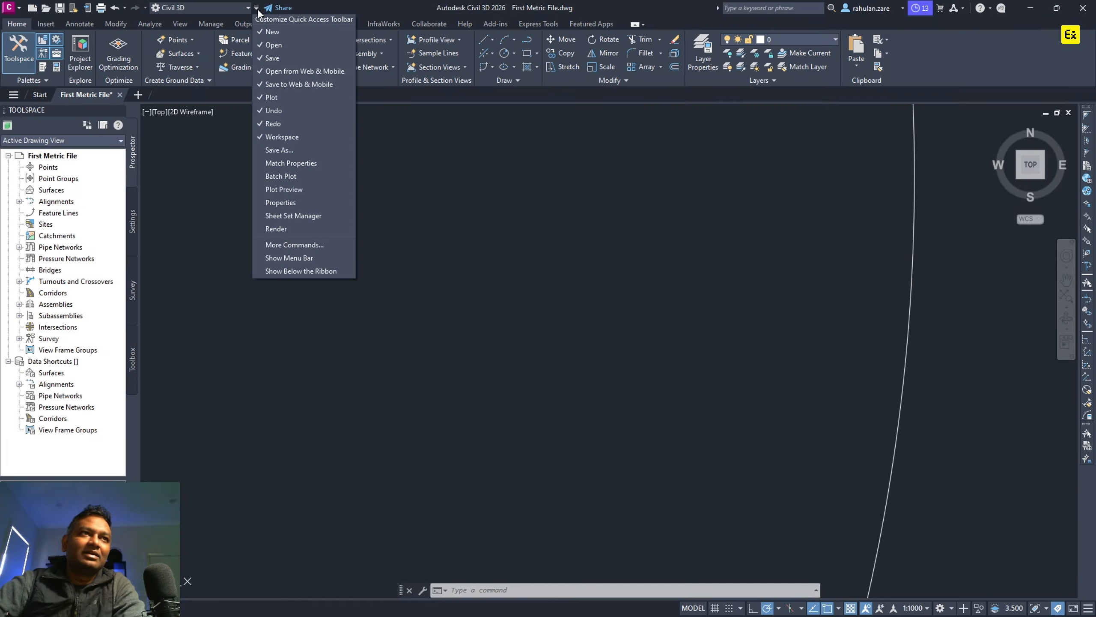
click(293, 261)
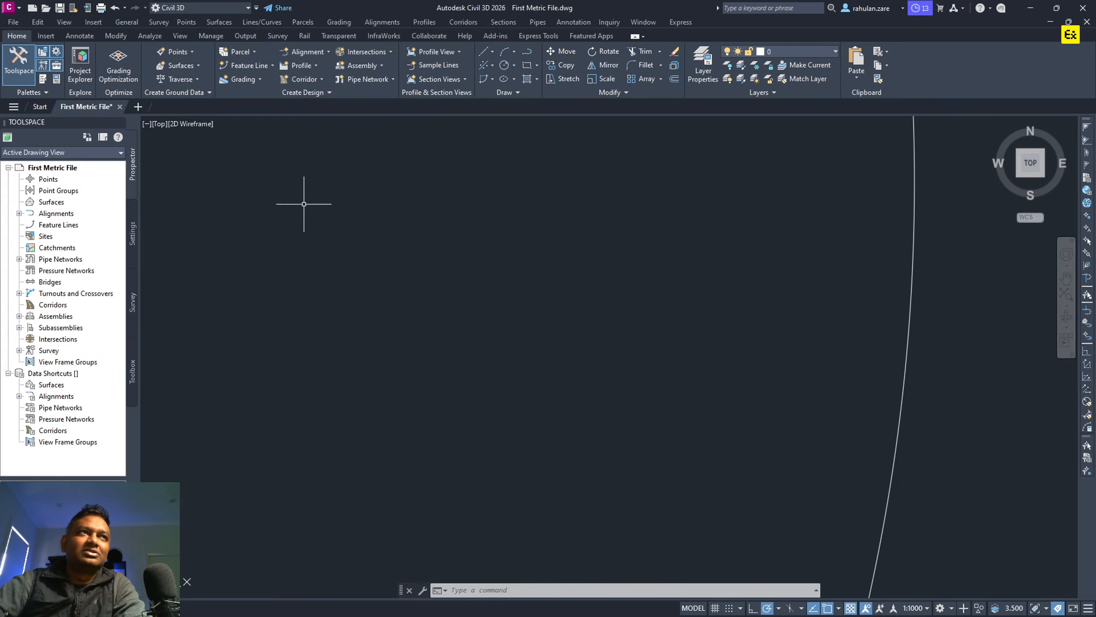
click(14, 22)
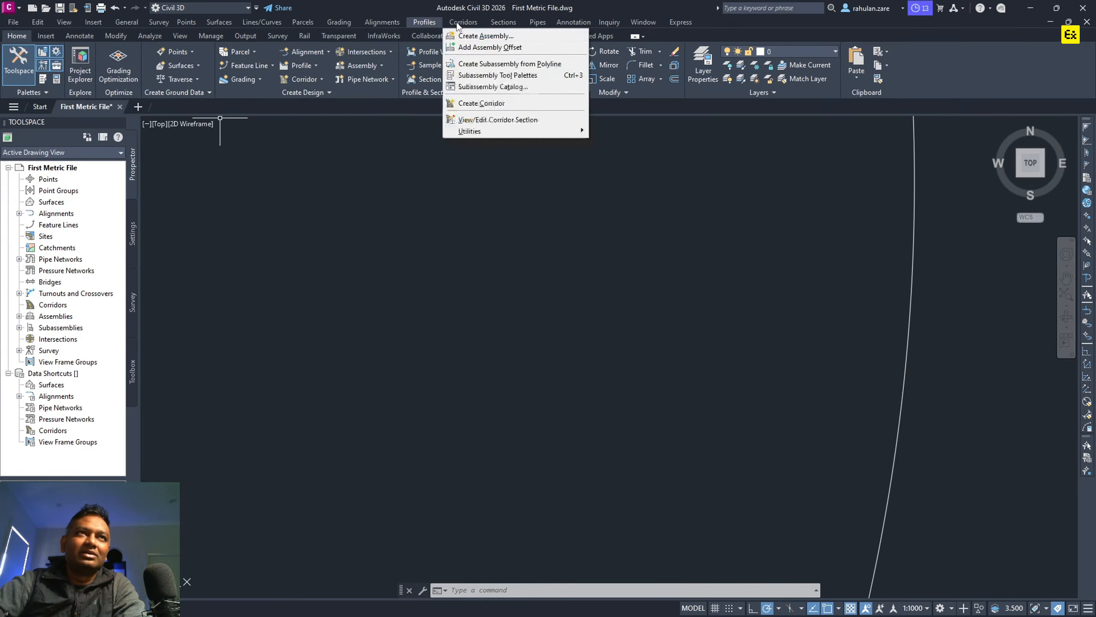
mouse_move(668, 33)
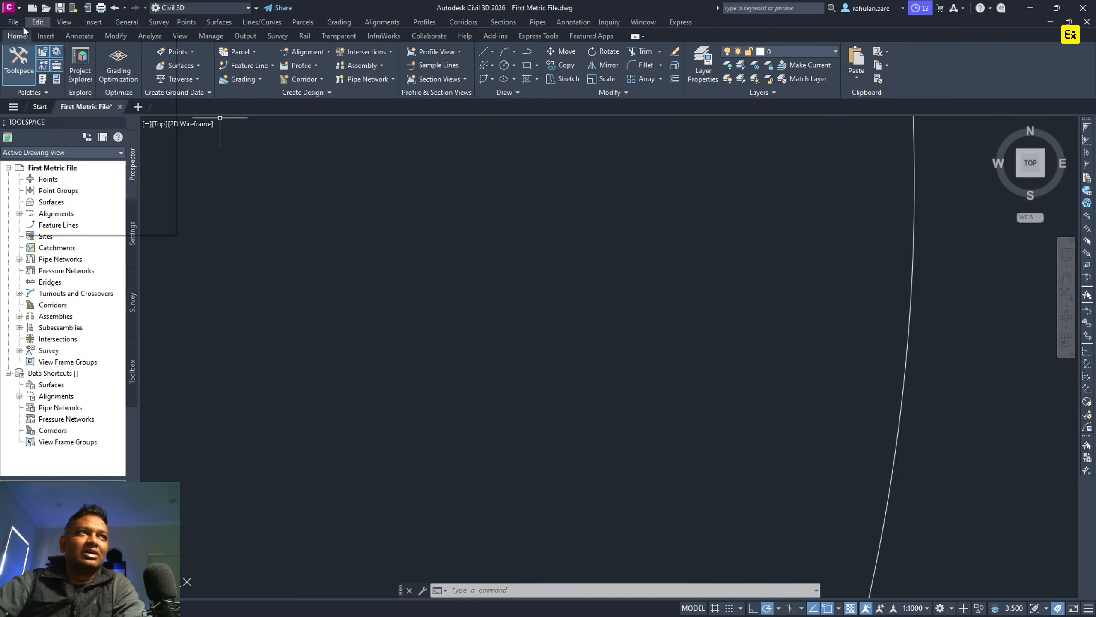
mouse_move(14, 26)
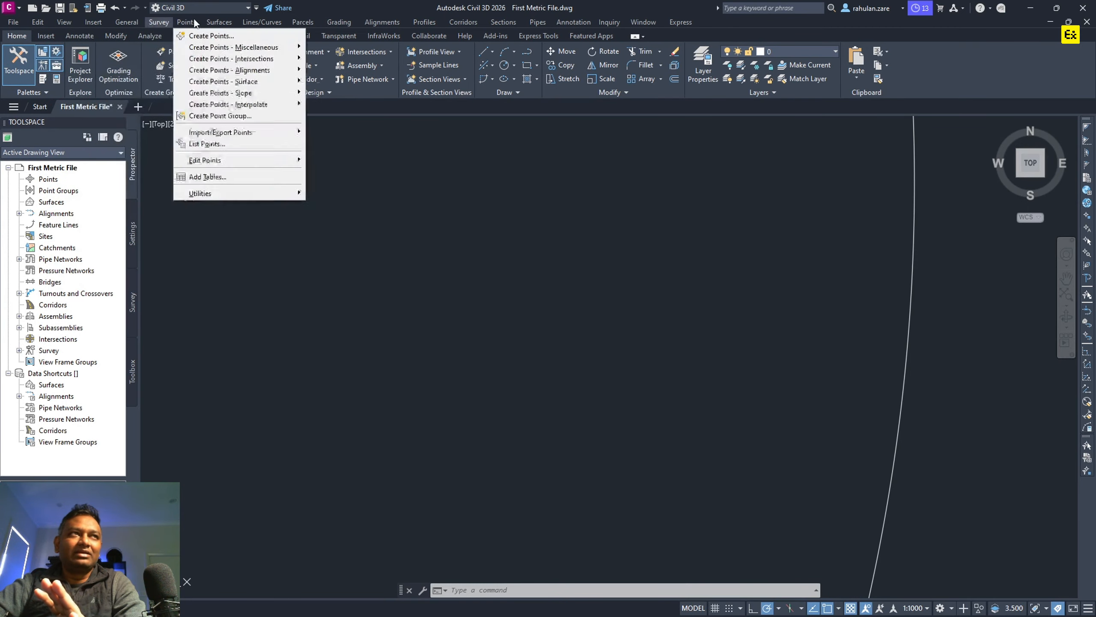
click(325, 211)
click(245, 122)
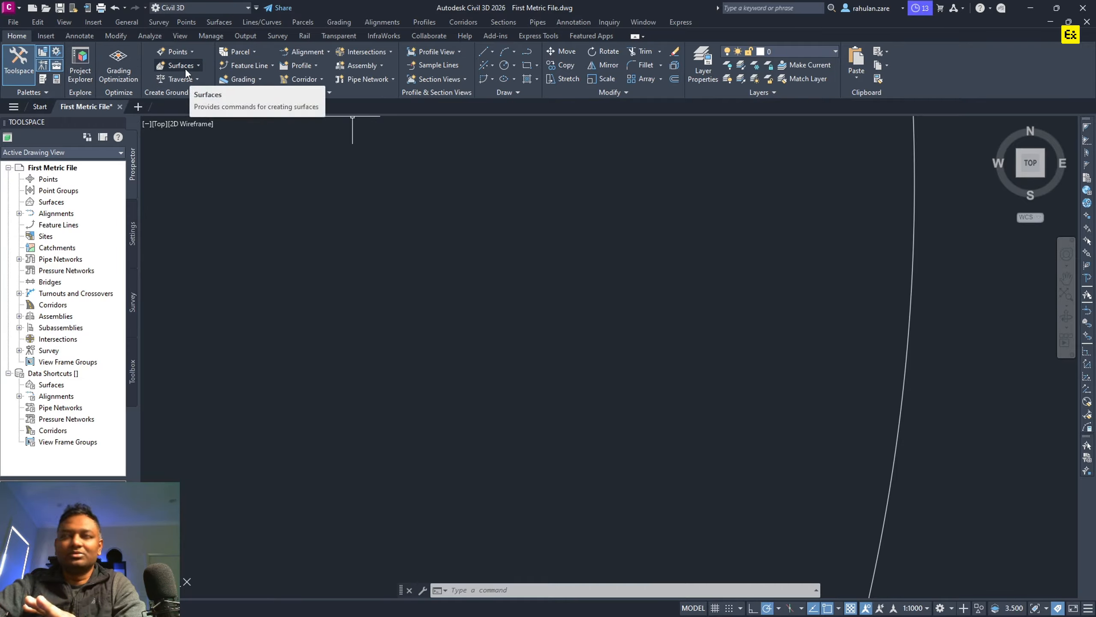
click(128, 20)
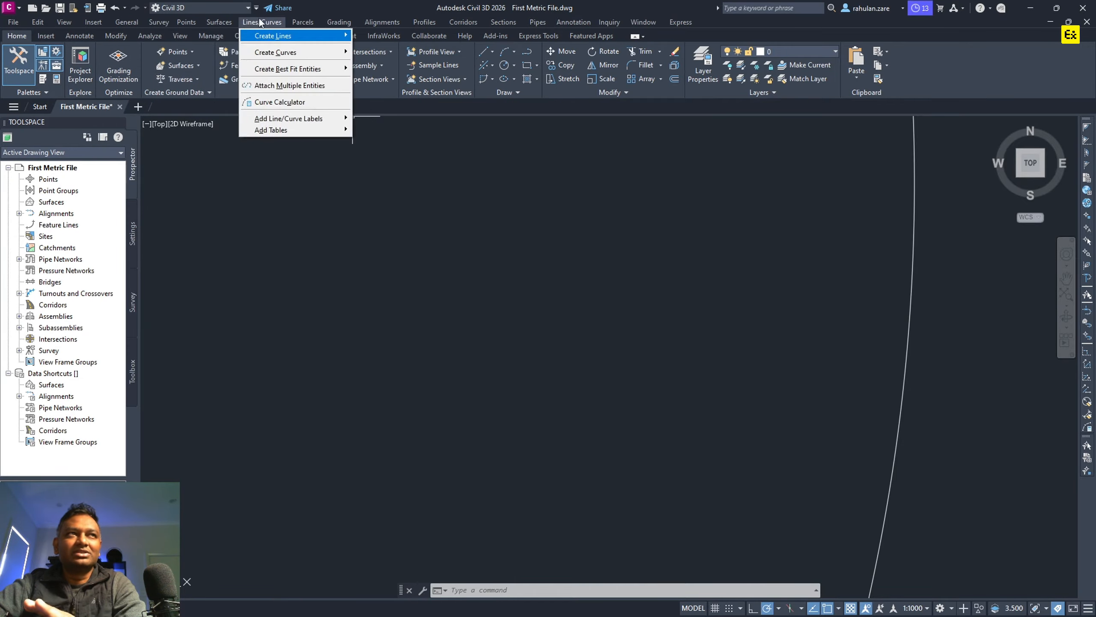
mouse_move(600, 24)
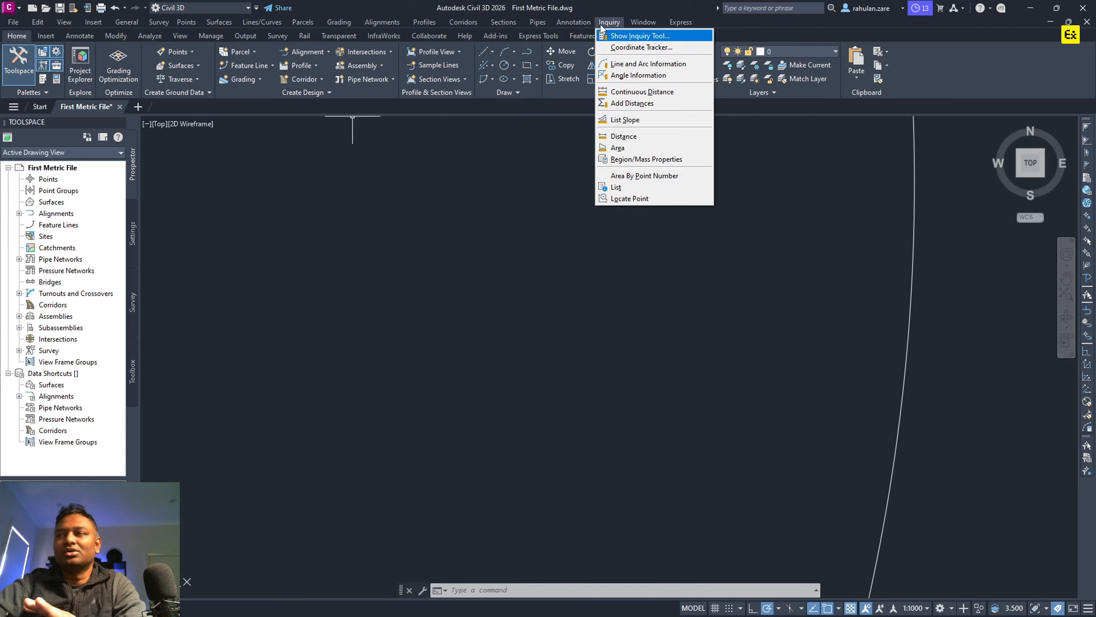
Open the full Customize User Interface editor with CUI, review its workspaces and command list, and exit discarding changes.
click(256, 8)
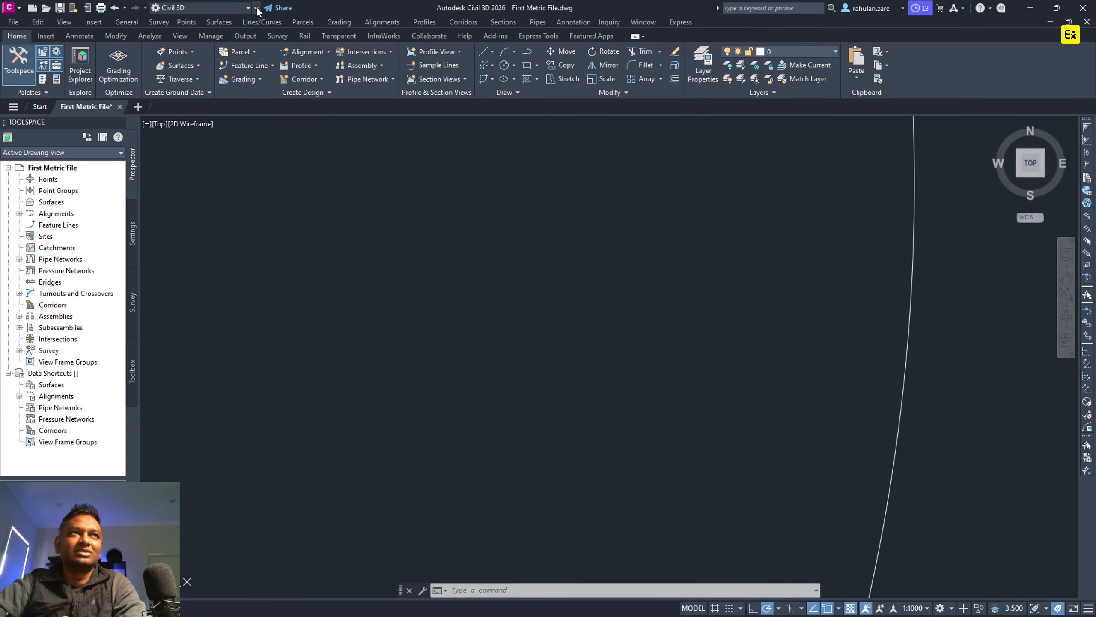
click(385, 243)
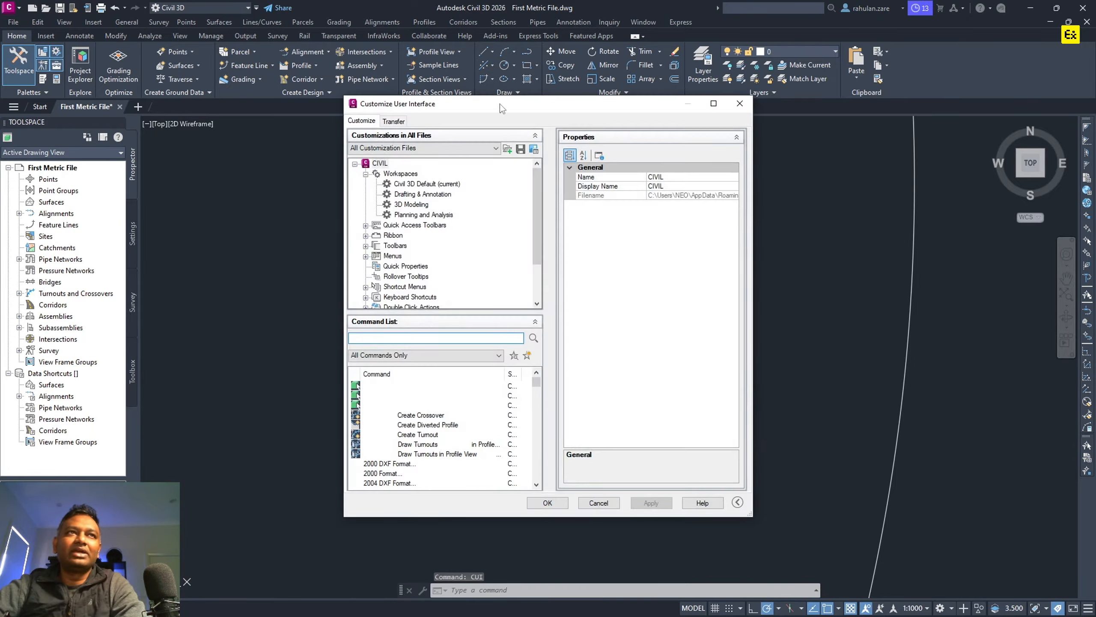
drag(500, 103, 608, 124)
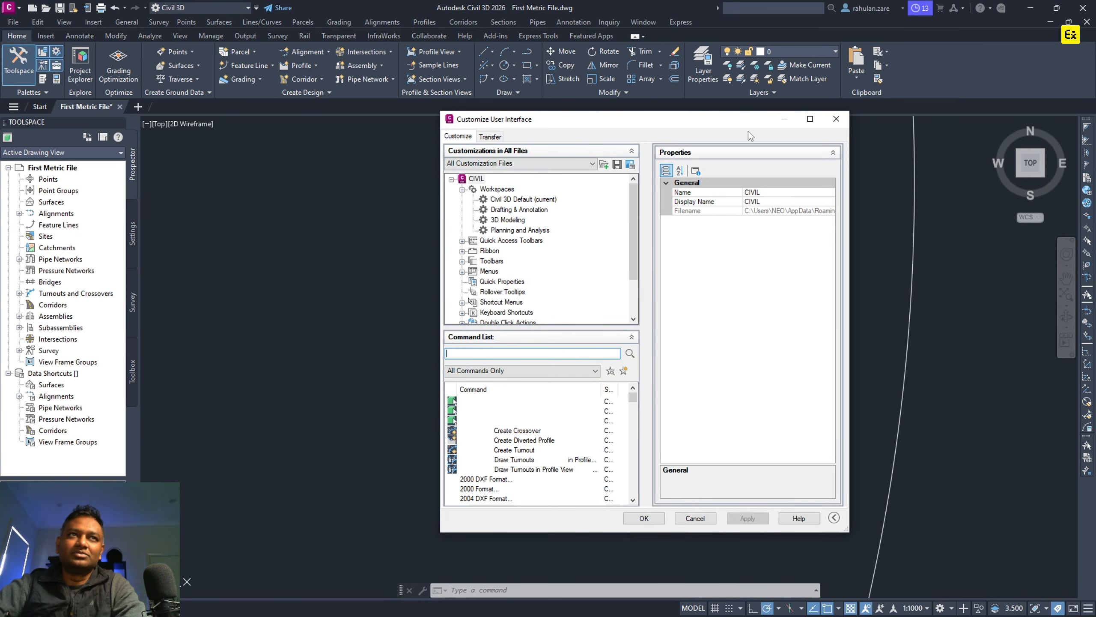
click(836, 118)
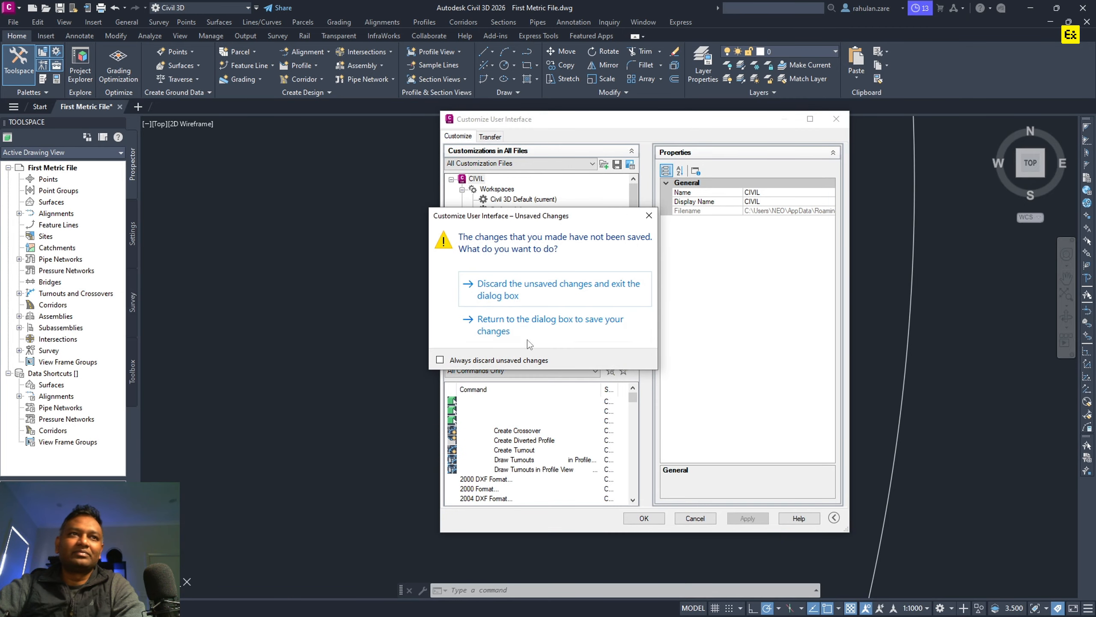
click(529, 284)
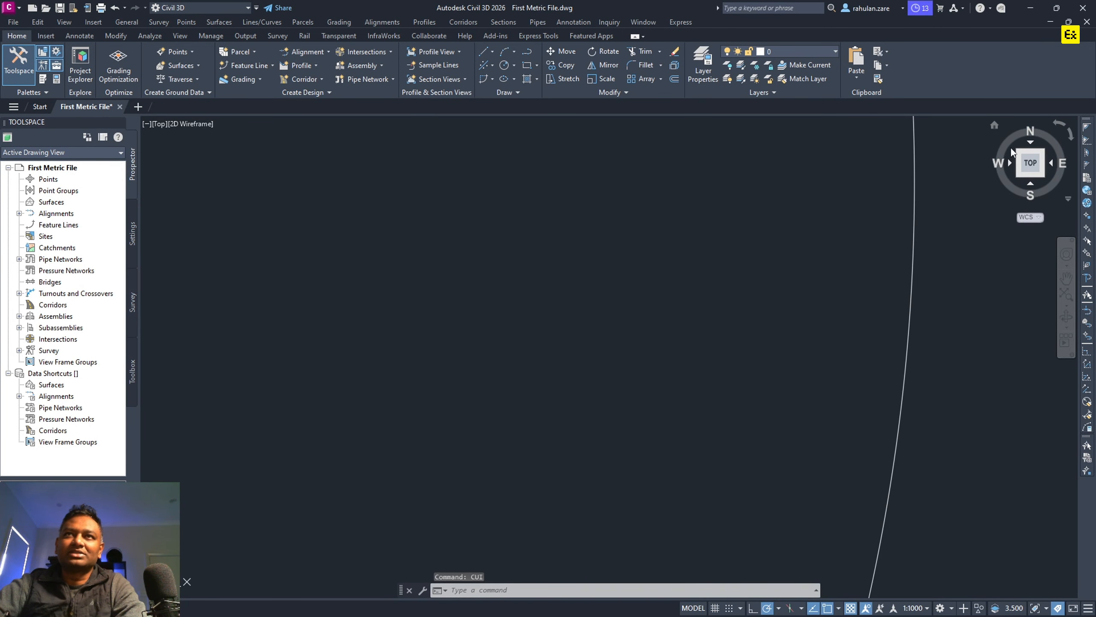
Switch the drawing between the home 3D view and the Top view twice, ending on Top.
click(994, 126)
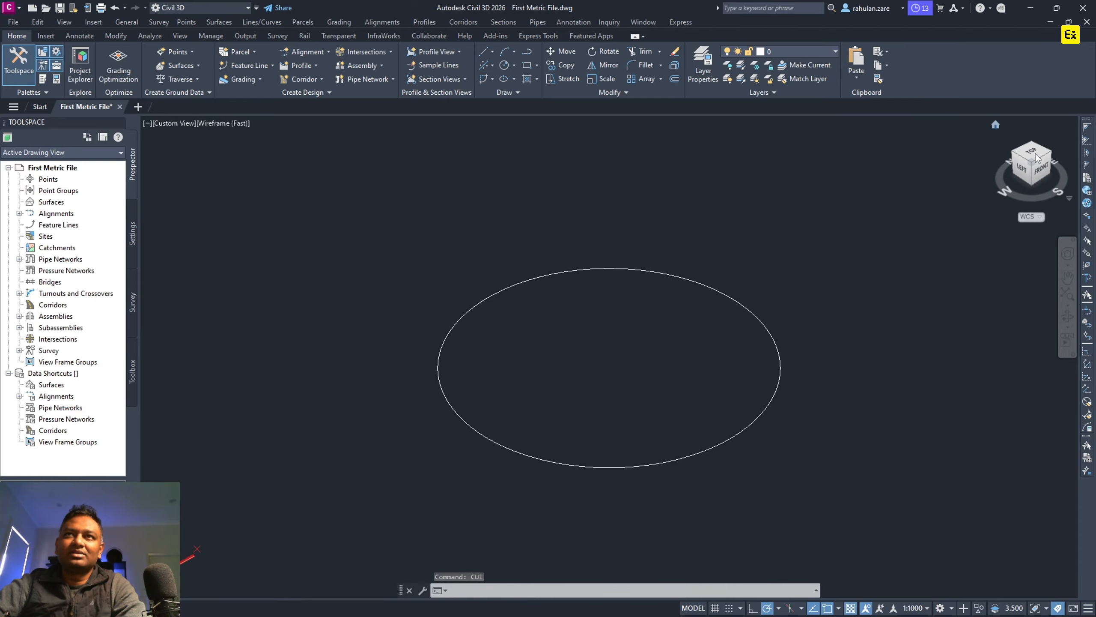
click(1031, 153)
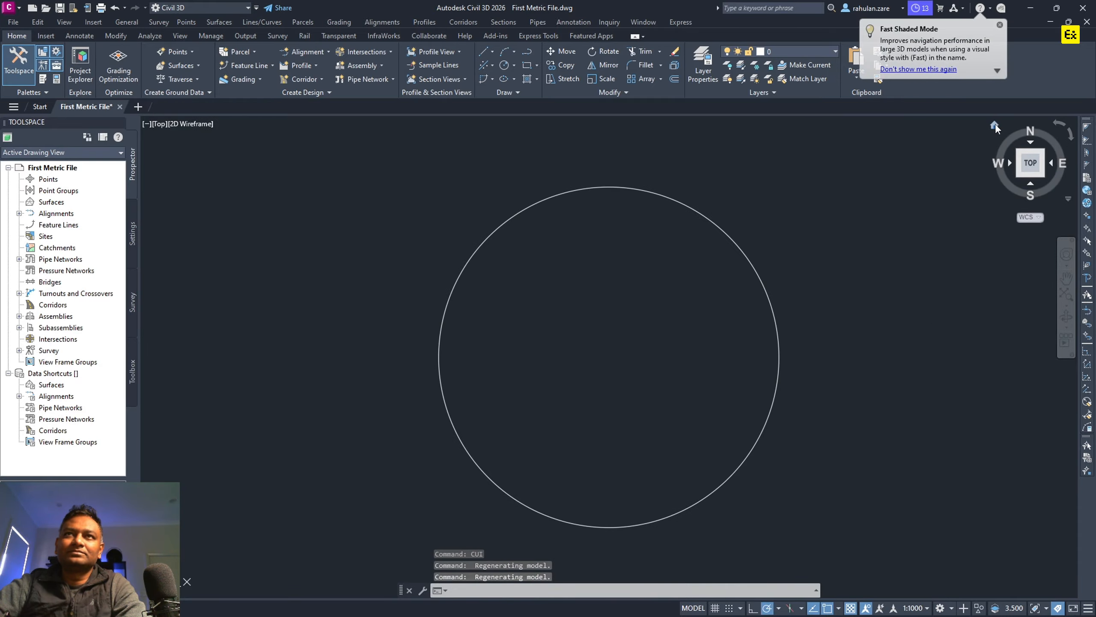
click(995, 125)
click(1033, 152)
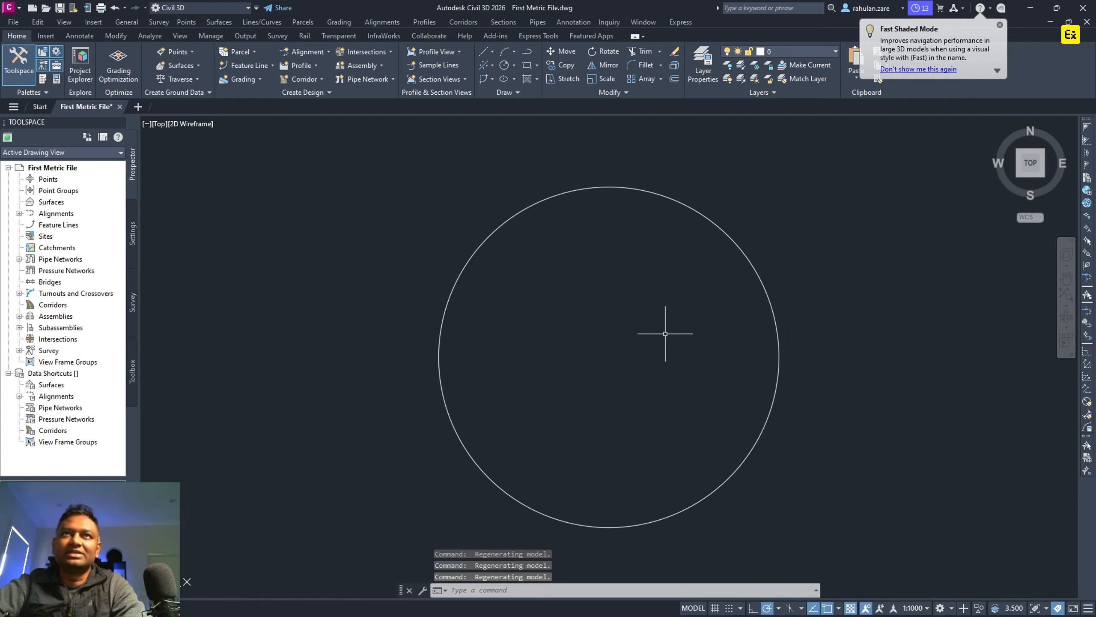
Add the Dynamic Input toggle to the status bar and draw an empty selection window beside the circle.
click(1088, 608)
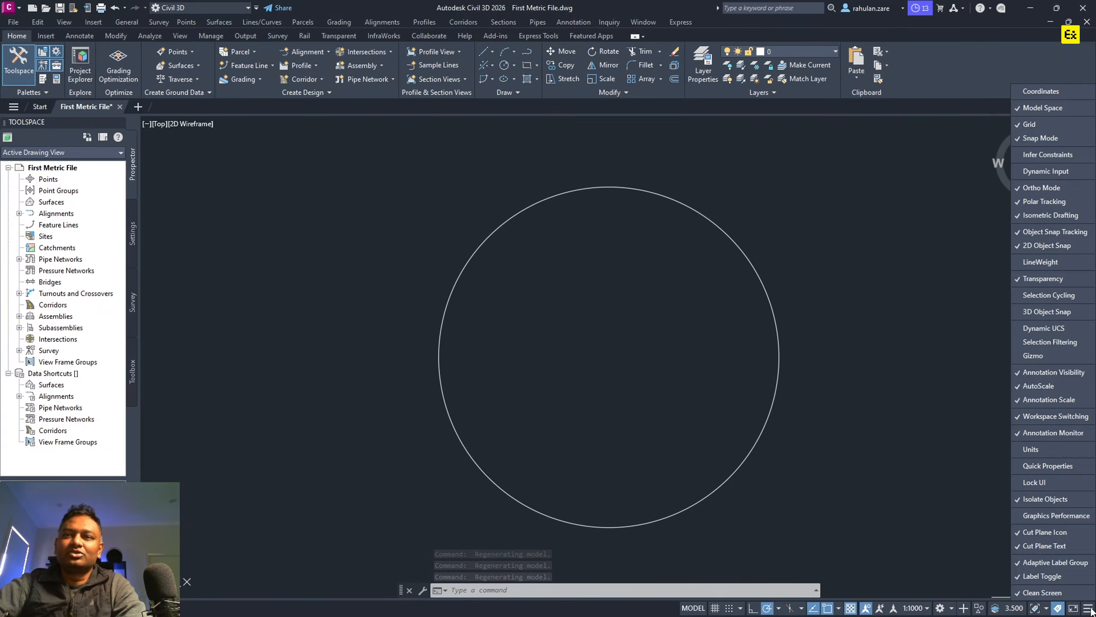
click(1046, 171)
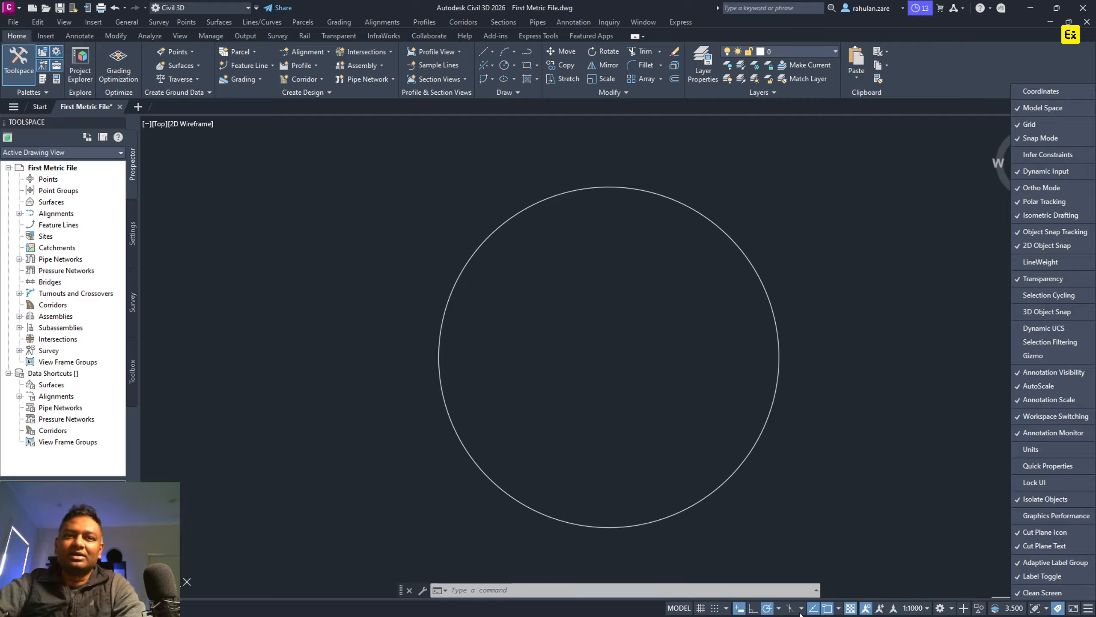
click(762, 538)
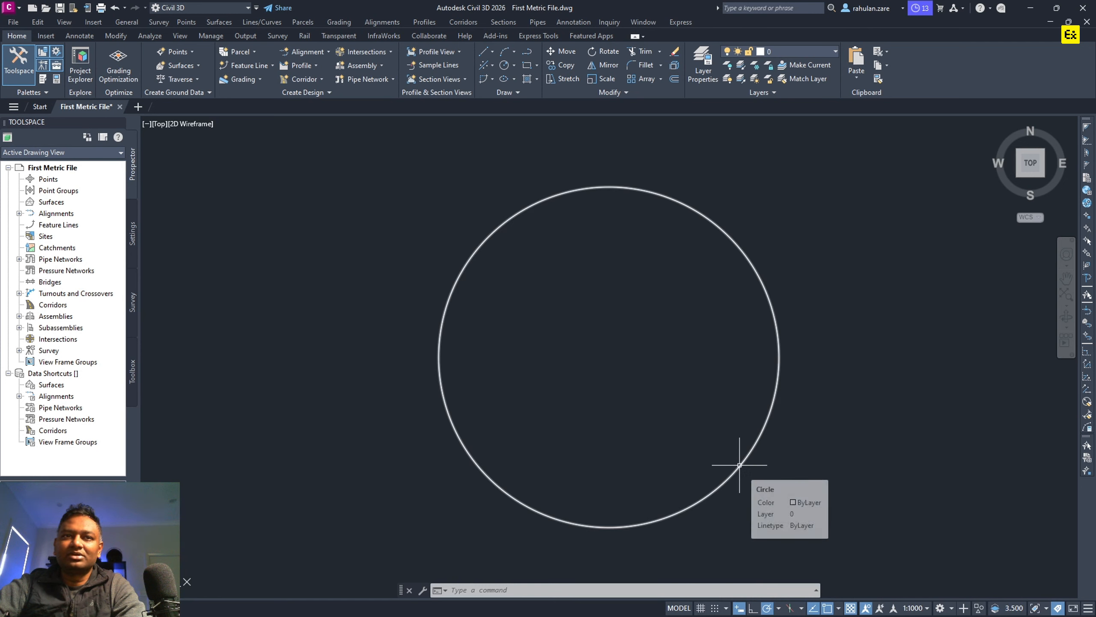
click(784, 540)
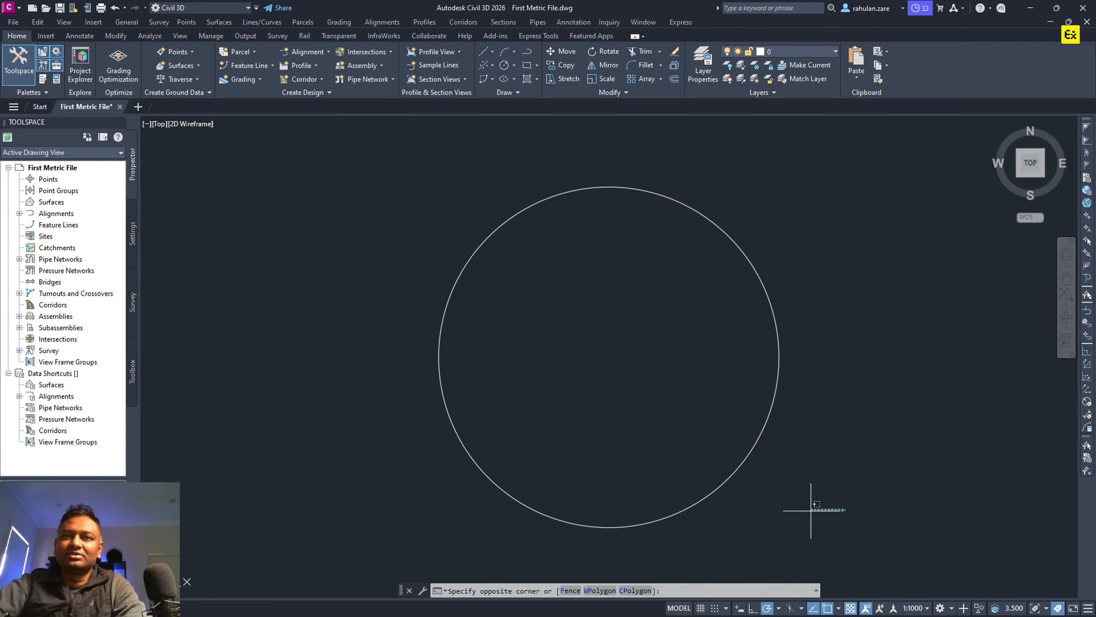
click(914, 389)
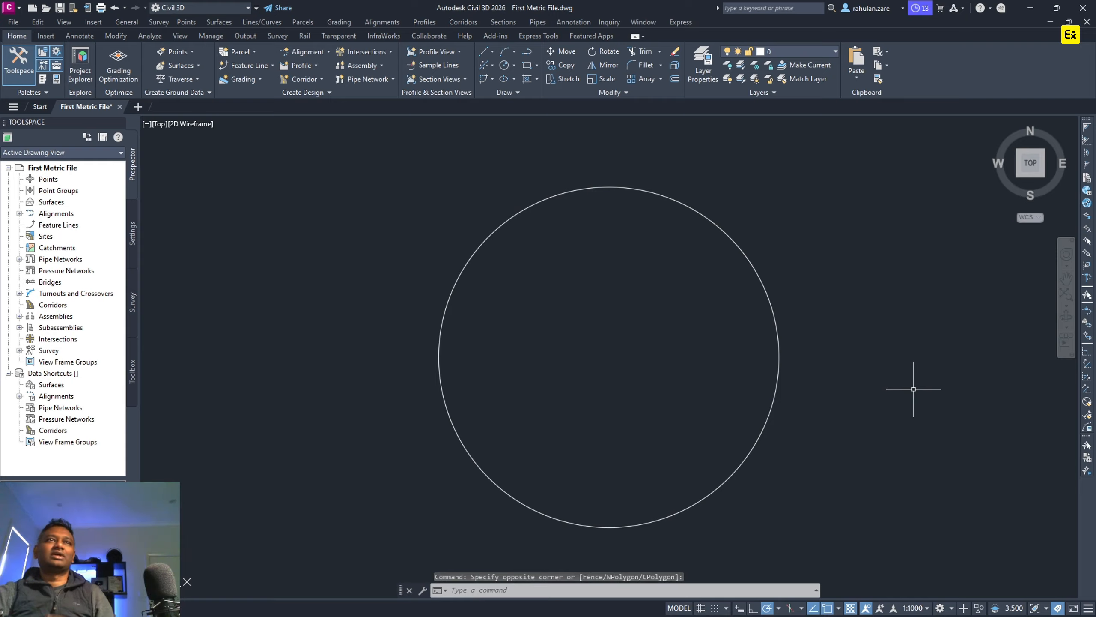